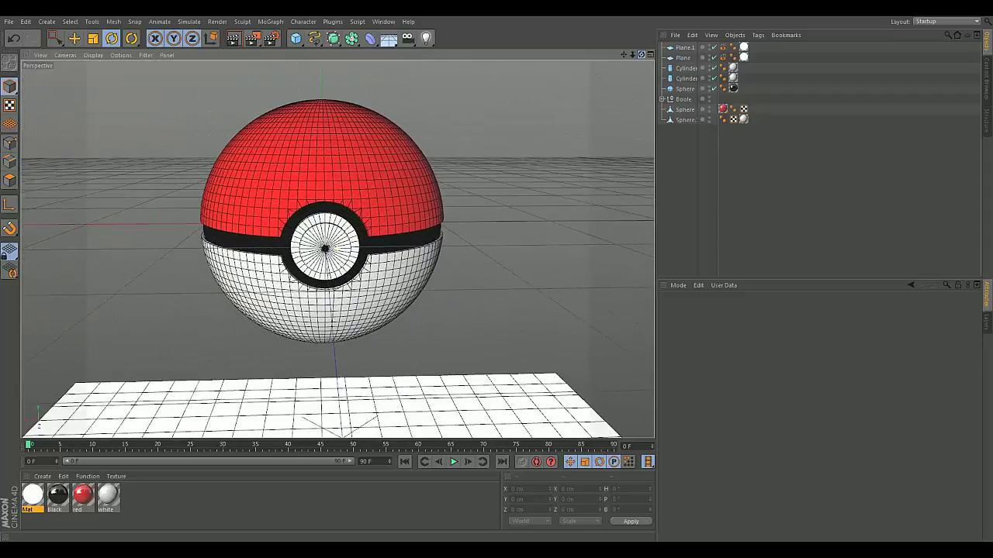
Start a new empty project and add a sphere primitive at the origin.
{"action": "left_click", "coordinate": [9, 21]}
{"action": "left_click", "coordinate": [13, 31]}
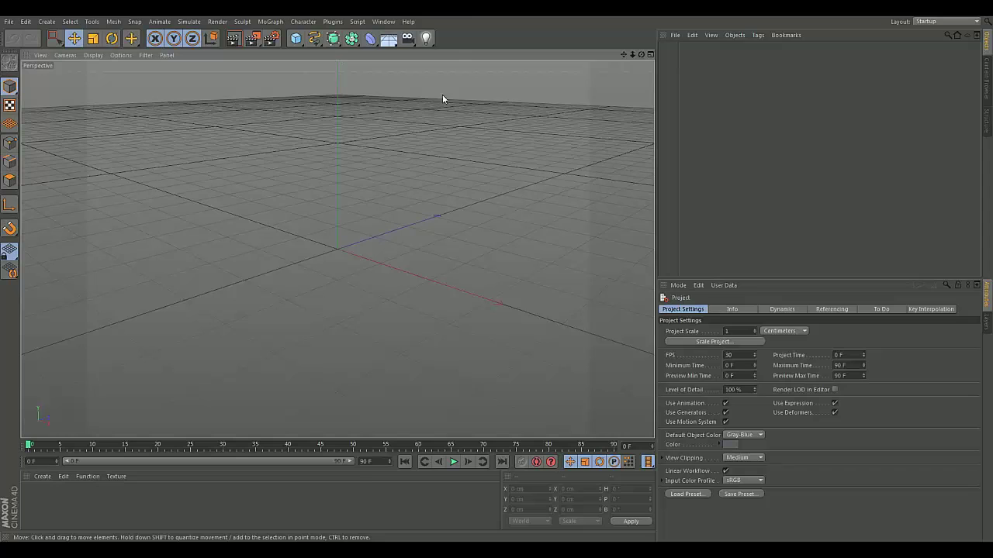
{"action": "left_click", "coordinate": [296, 38]}
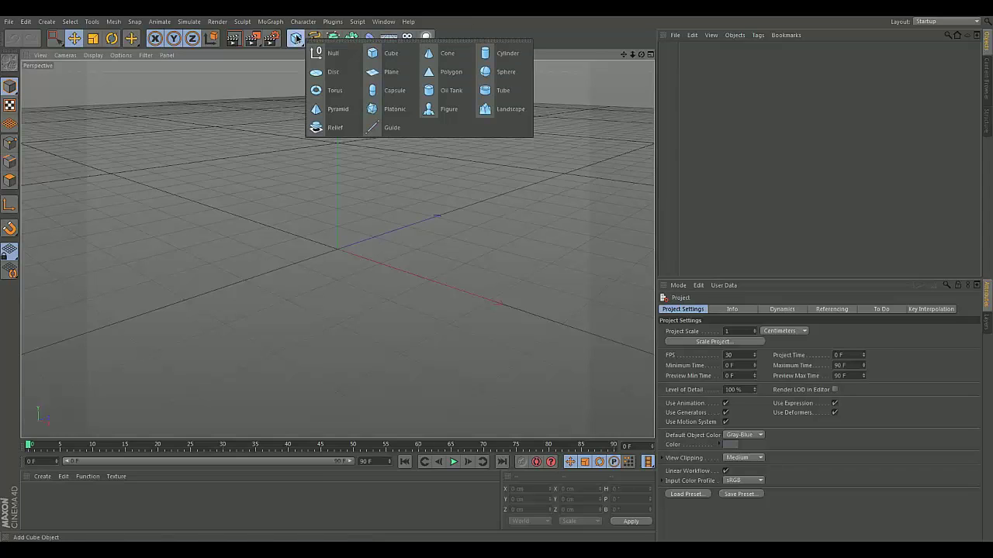
{"action": "left_click", "coordinate": [491, 71]}
{"action": "right_click_drag", "start_coordinate": [290, 295], "coordinate": [348, 219], "text": "alt"}
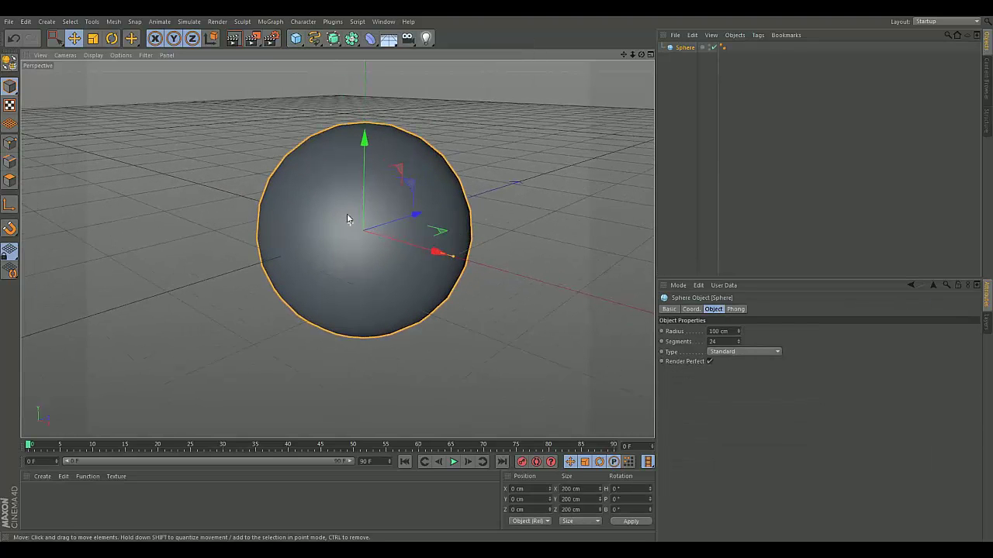
Switch the viewport to Gouraud Shading (Lines) and set the sphere's segments to 50.
{"action": "left_click", "coordinate": [91, 55]}
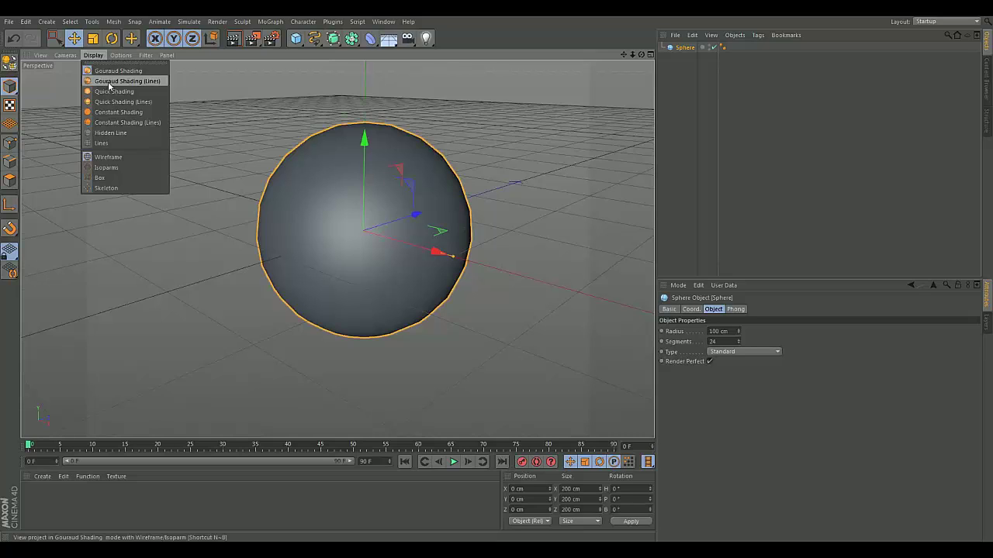
{"action": "left_click", "coordinate": [109, 83]}
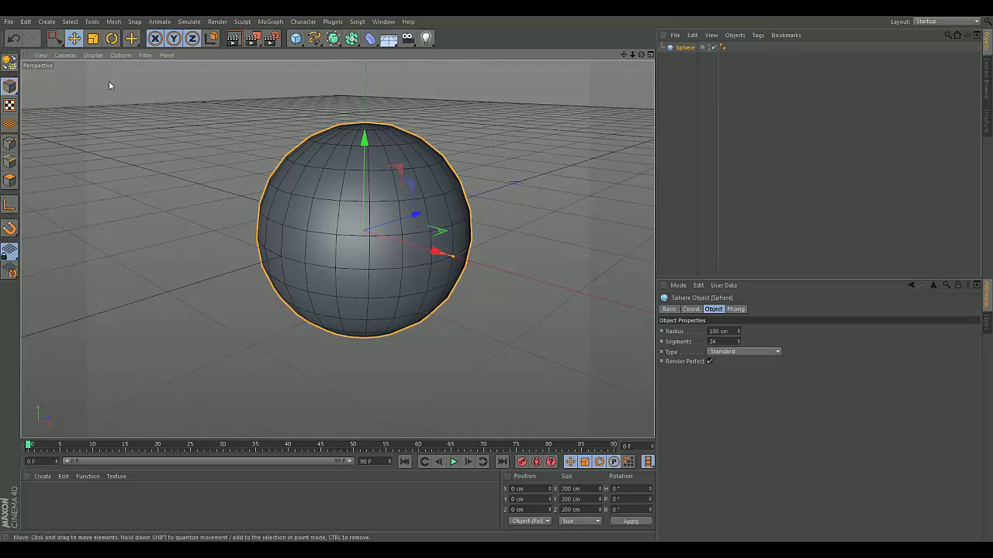
{"action": "double_click", "coordinate": [717, 341]}
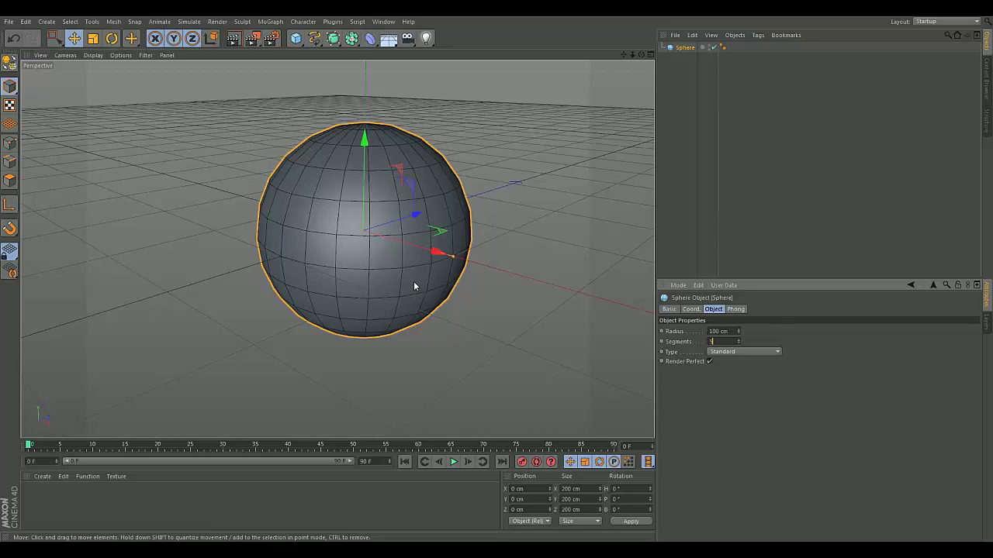
{"action": "type", "text": "50"}
{"action": "key", "text": "Return"}
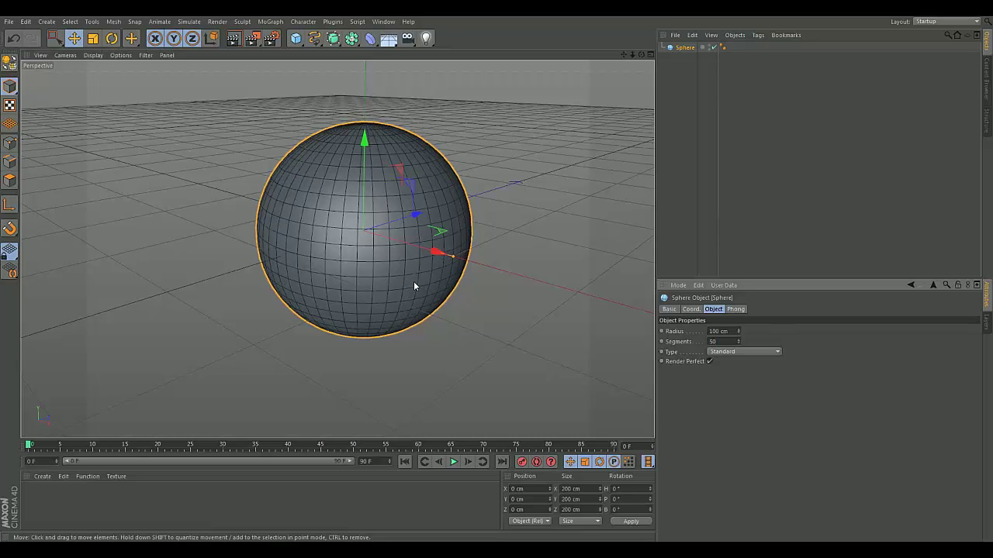
{"action": "scroll", "coordinate": [333, 327], "scroll_direction": "up", "scroll_amount": 5}
{"action": "scroll", "coordinate": [360, 306], "scroll_direction": "down", "scroll_amount": 5}
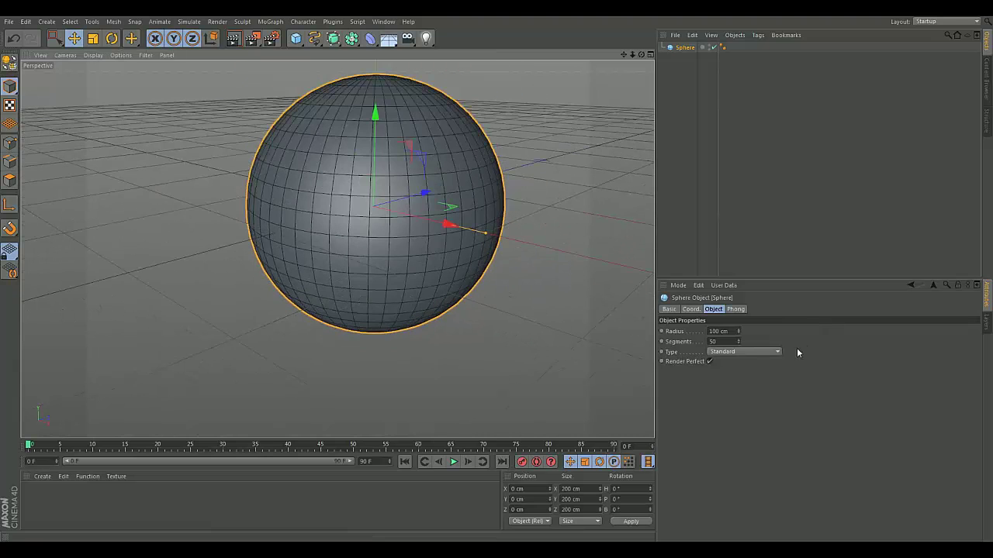
Change the sphere's type to Hemisphere.
{"action": "left_click", "coordinate": [771, 352]}
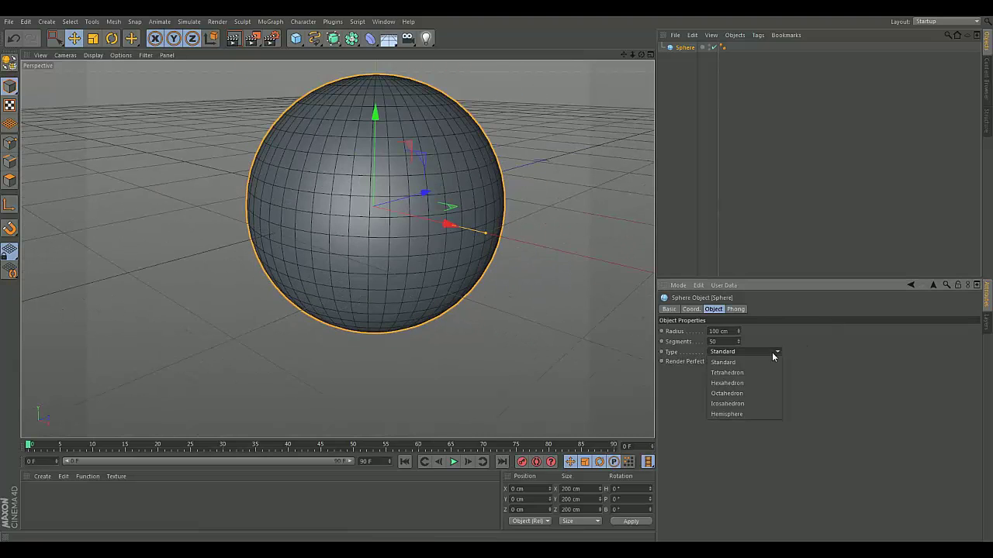
{"action": "left_click", "coordinate": [744, 413]}
{"action": "left_click", "coordinate": [679, 309]}
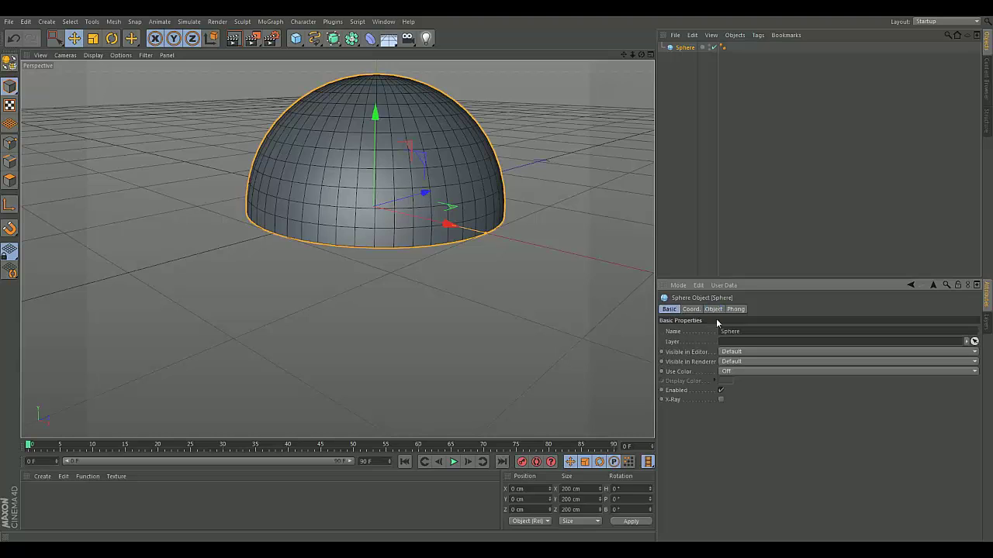
{"action": "left_click", "coordinate": [712, 309]}
{"action": "left_click_drag", "start_coordinate": [641, 54], "coordinate": [334, 86]}
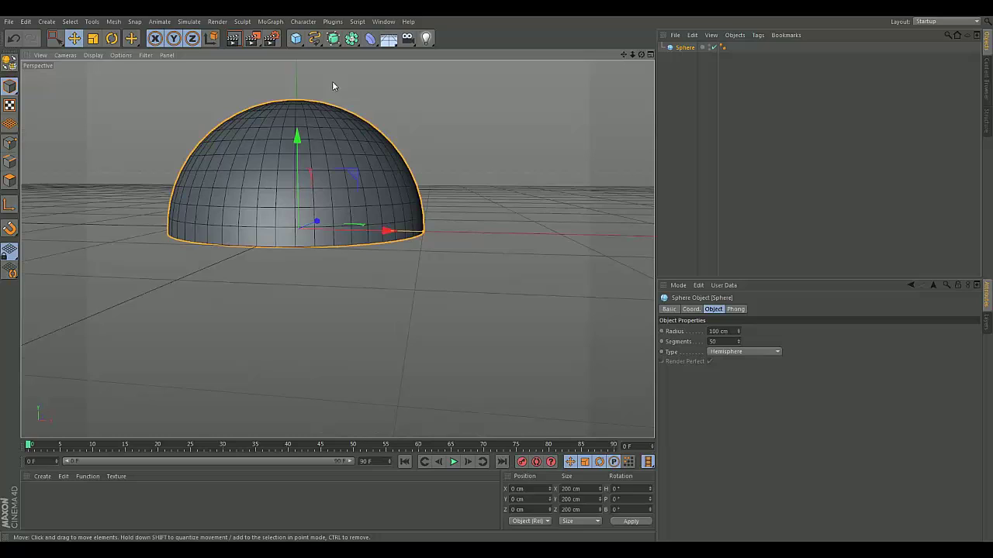
Make the hemisphere editable and delete the lowest polygon loop around its open edge.
{"action": "left_click", "coordinate": [8, 65]}
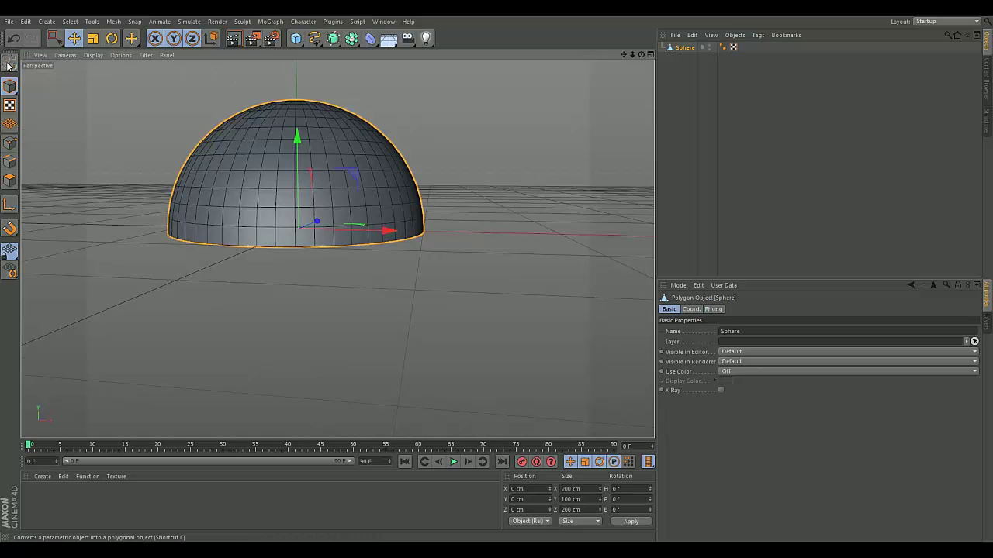
{"action": "left_click", "coordinate": [9, 183]}
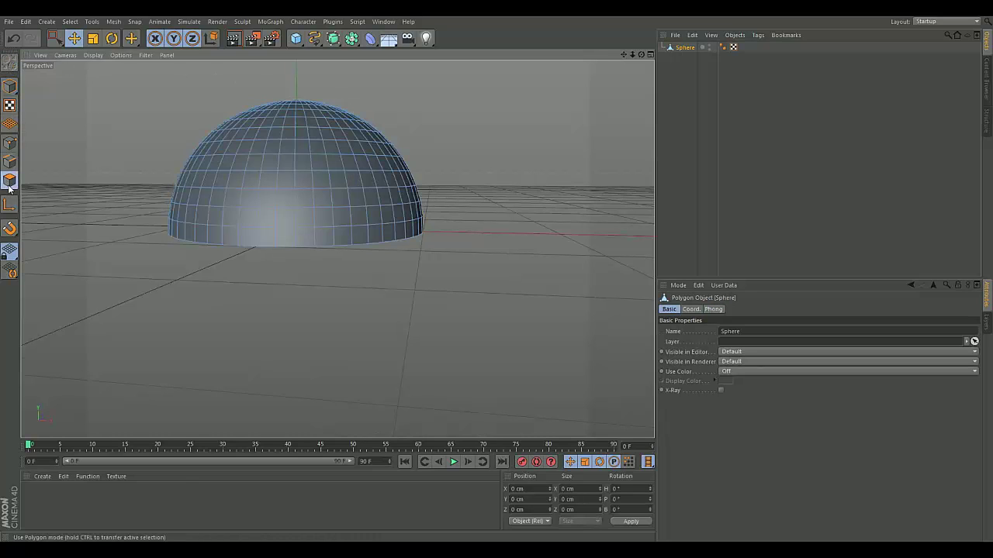
{"action": "left_click", "coordinate": [71, 22]}
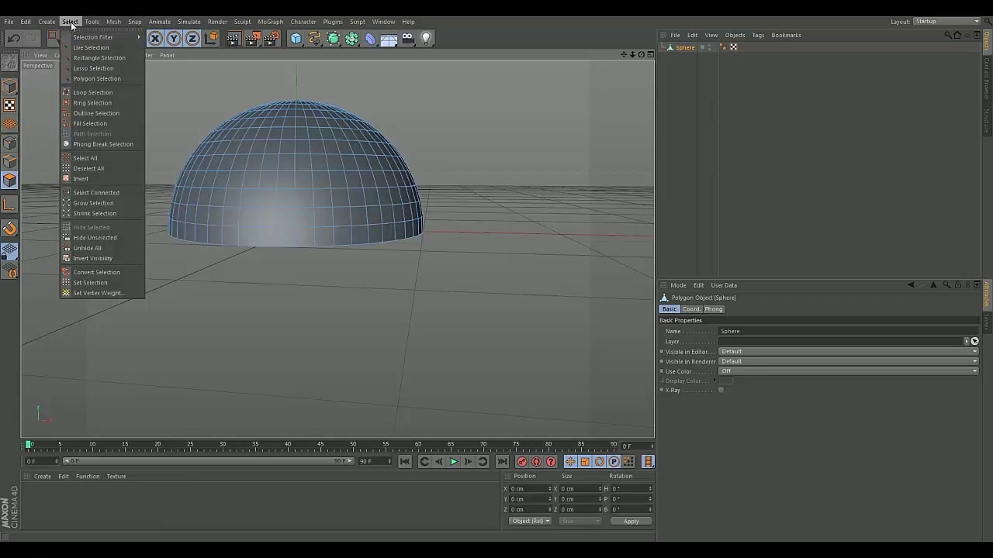
{"action": "left_click", "coordinate": [80, 93]}
{"action": "left_click", "coordinate": [268, 242]}
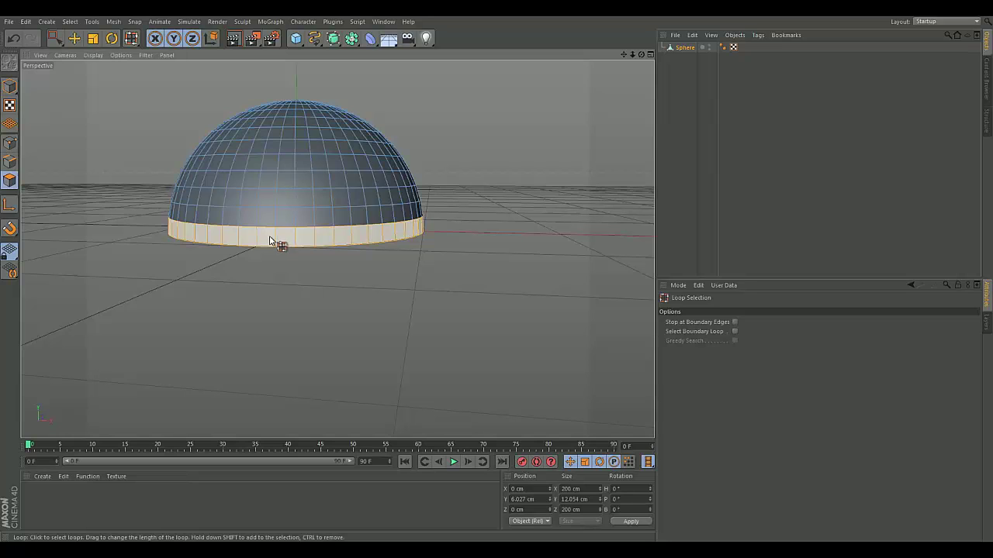
{"action": "key", "text": "Delete"}
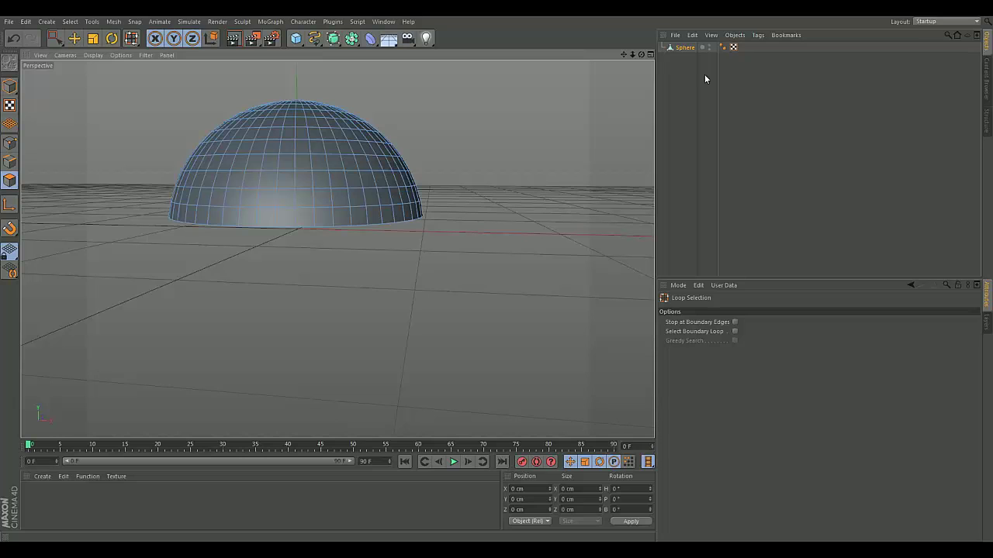
{"action": "left_click", "coordinate": [534, 75]}
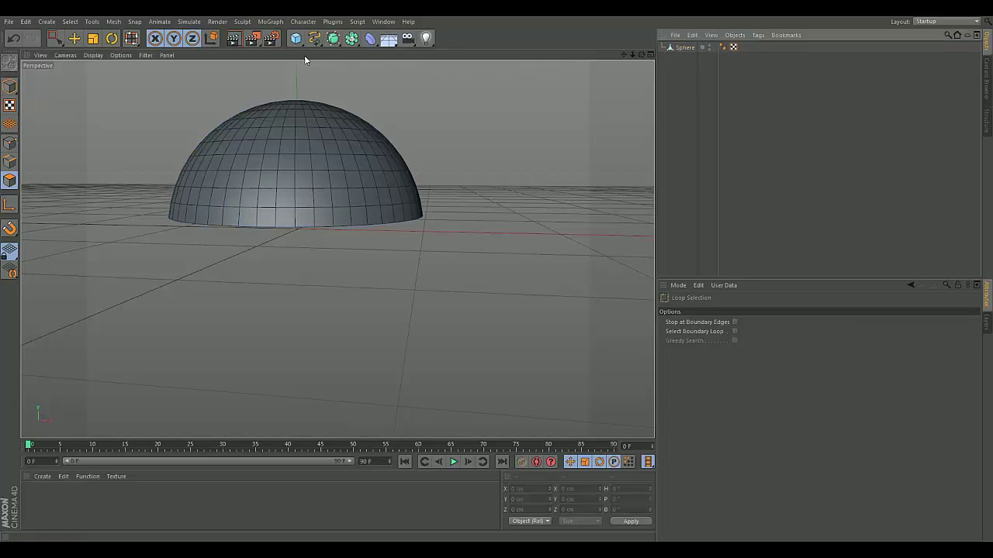
Add a cylinder with a radius of 30 cm and a height of 100 cm.
{"action": "left_click_drag", "start_coordinate": [296, 39], "coordinate": [506, 52]}
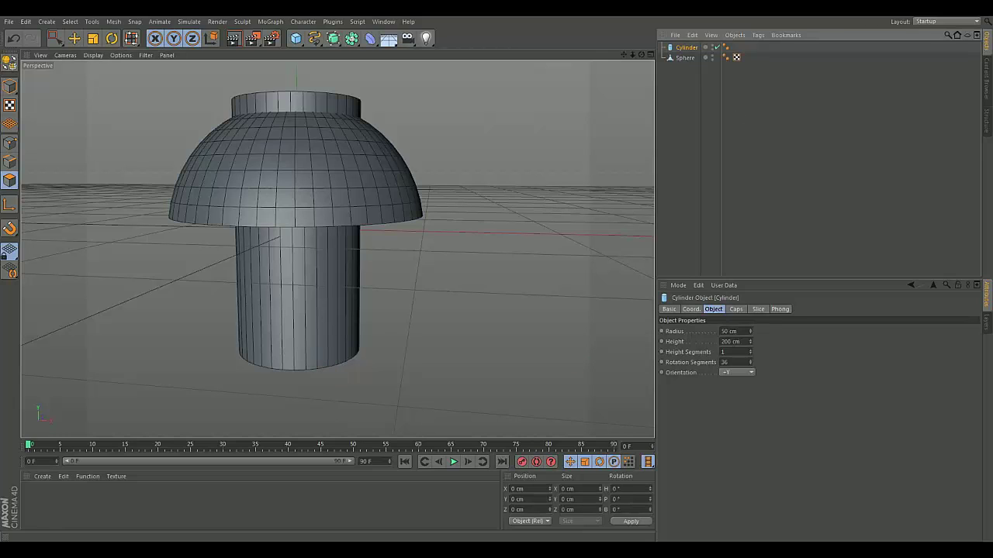
{"action": "left_click_drag", "start_coordinate": [729, 331], "coordinate": [642, 320]}
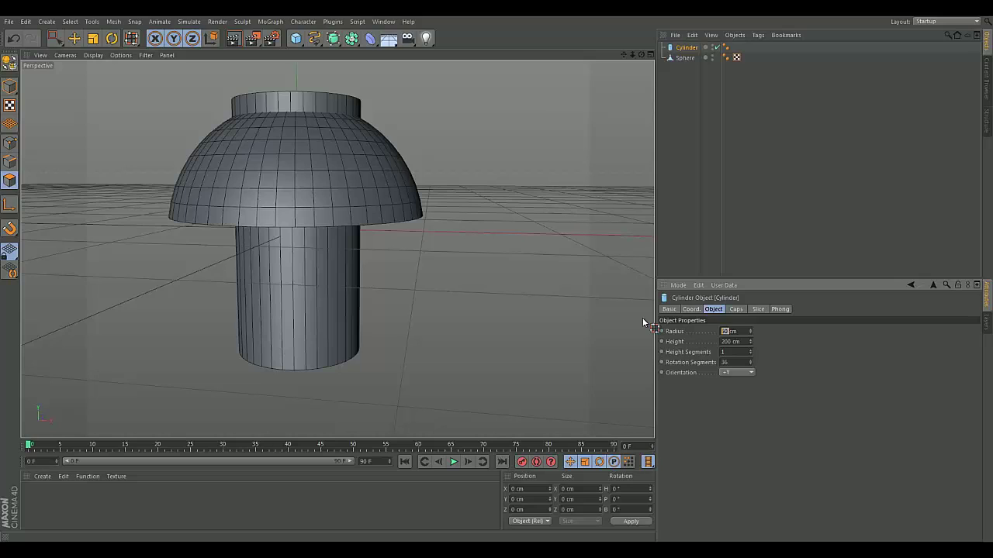
{"action": "type", "text": "30"}
{"action": "key", "text": "Return"}
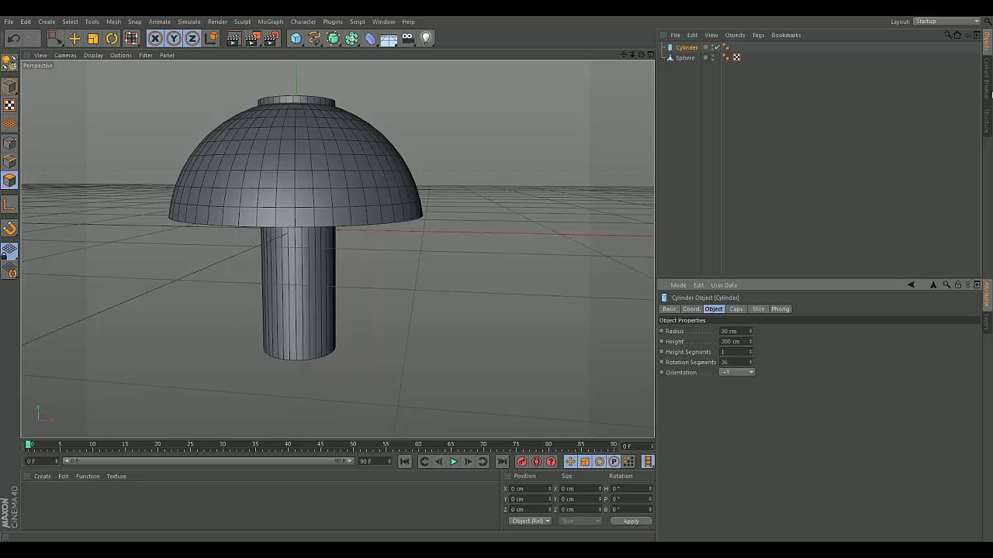
{"action": "key", "text": "Tab"}
{"action": "key", "text": "Return"}
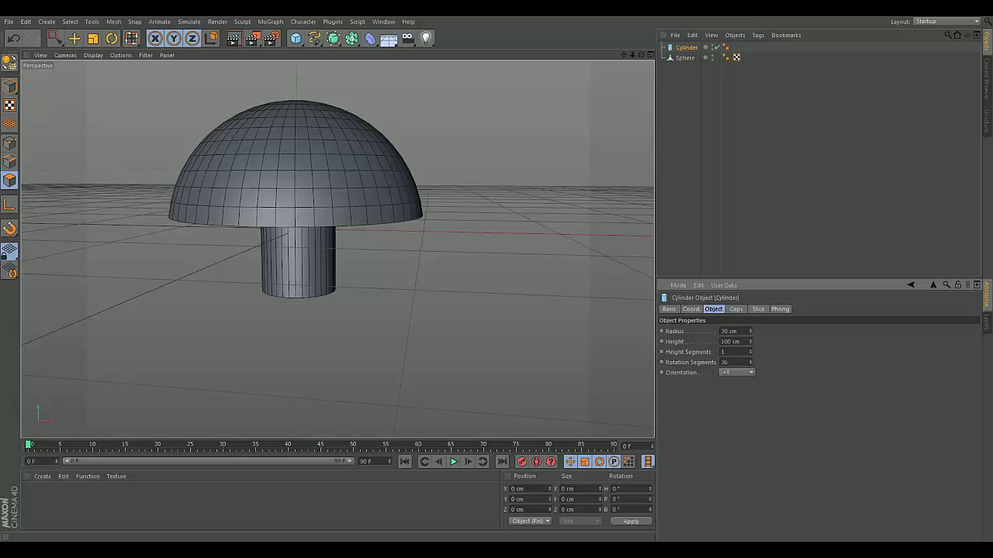
Rotate the cylinder to a pitch of 90° in model mode so it lies horizontally.
{"action": "left_click", "coordinate": [11, 86]}
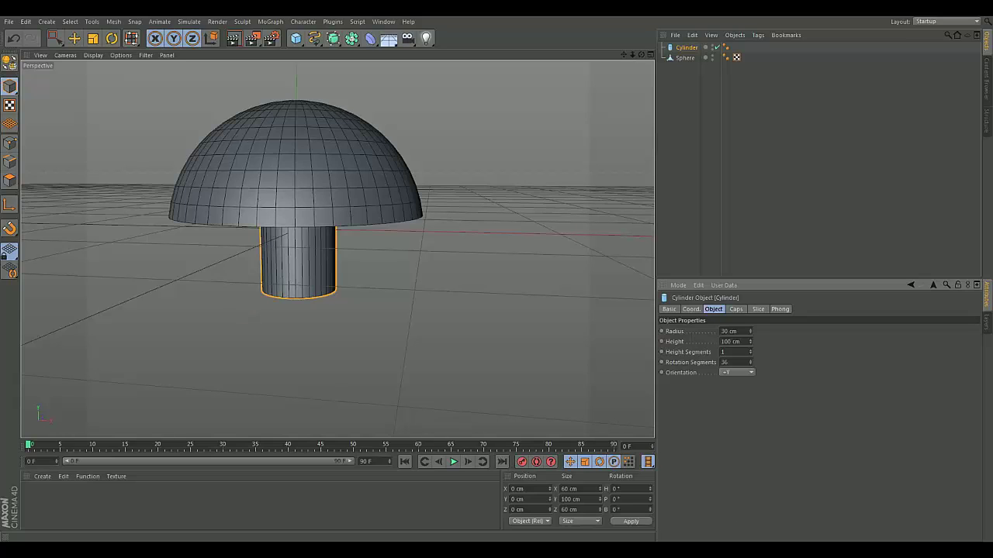
{"action": "left_click", "coordinate": [614, 499]}
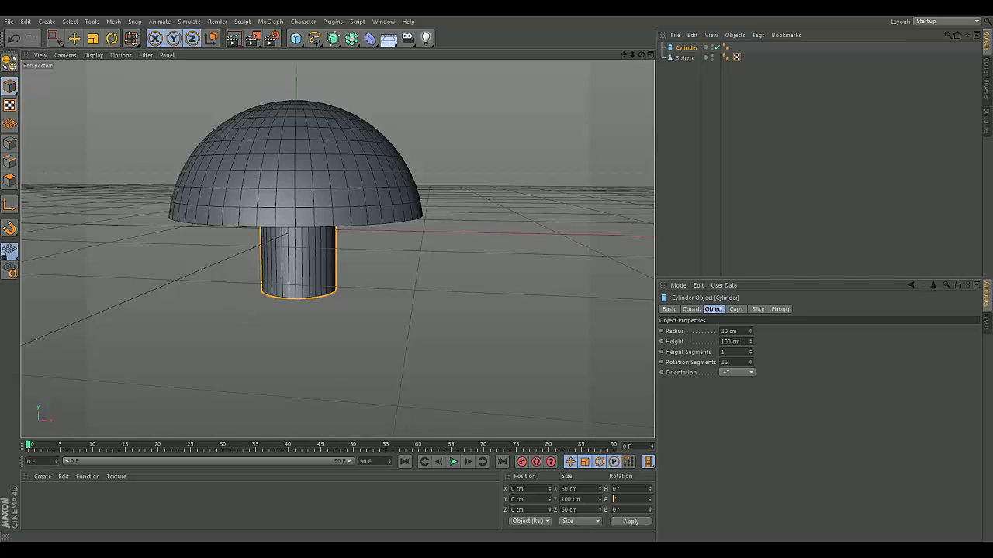
{"action": "type", "text": "90"}
{"action": "key", "text": "Return"}
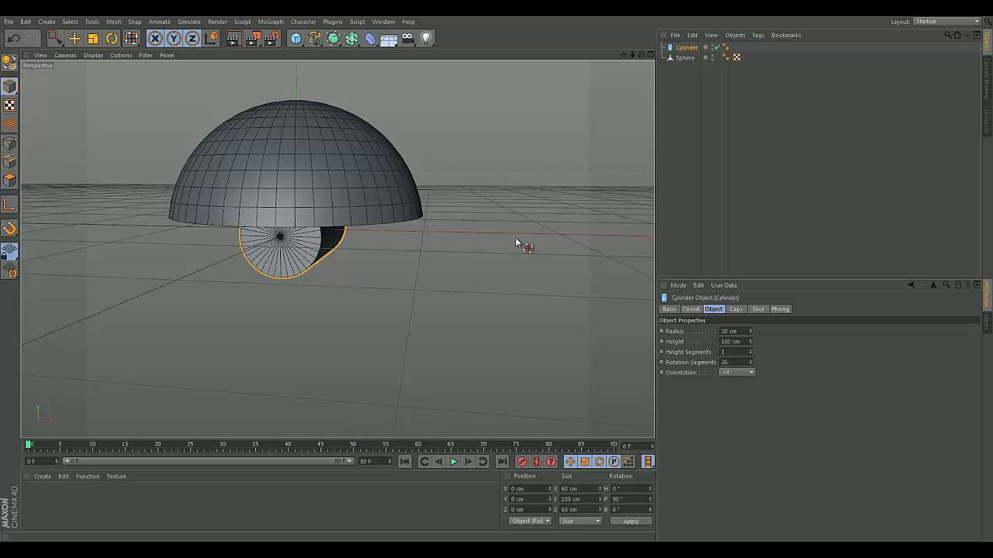
Move the cylinder along its length to about -80 cm in Z, so it pokes through the dome's edge.
{"action": "left_click_drag", "start_coordinate": [641, 54], "coordinate": [337, 248]}
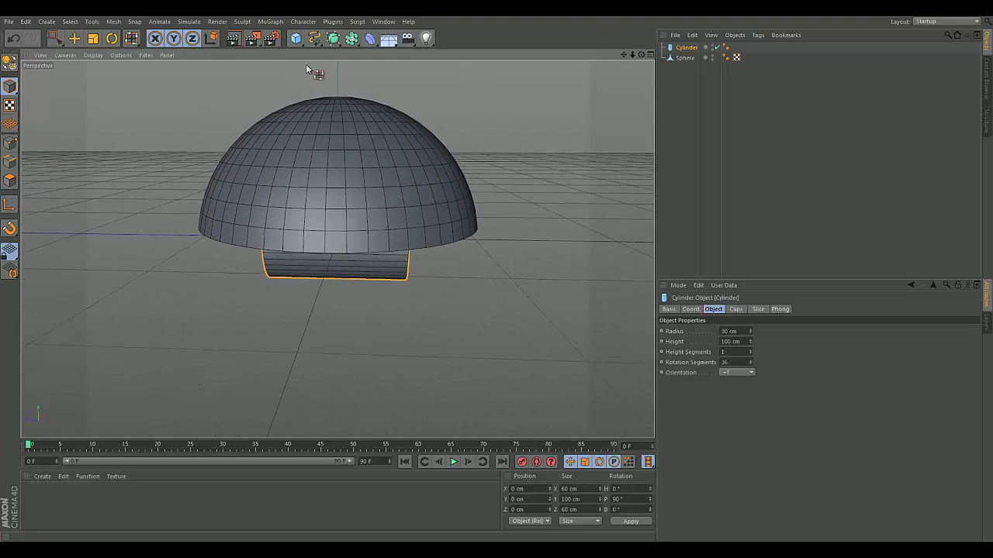
{"action": "left_click", "coordinate": [74, 38]}
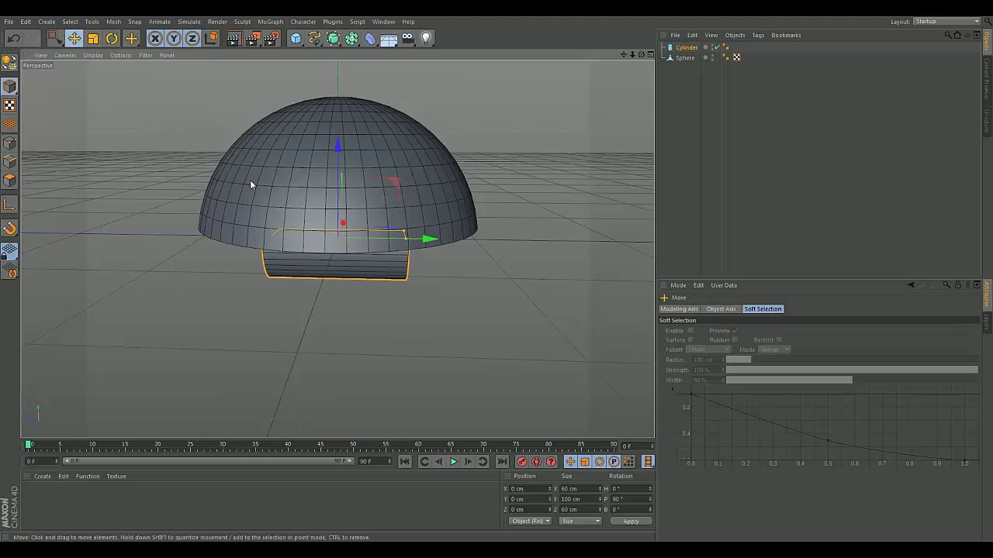
{"action": "left_click_drag", "start_coordinate": [429, 238], "coordinate": [541, 227]}
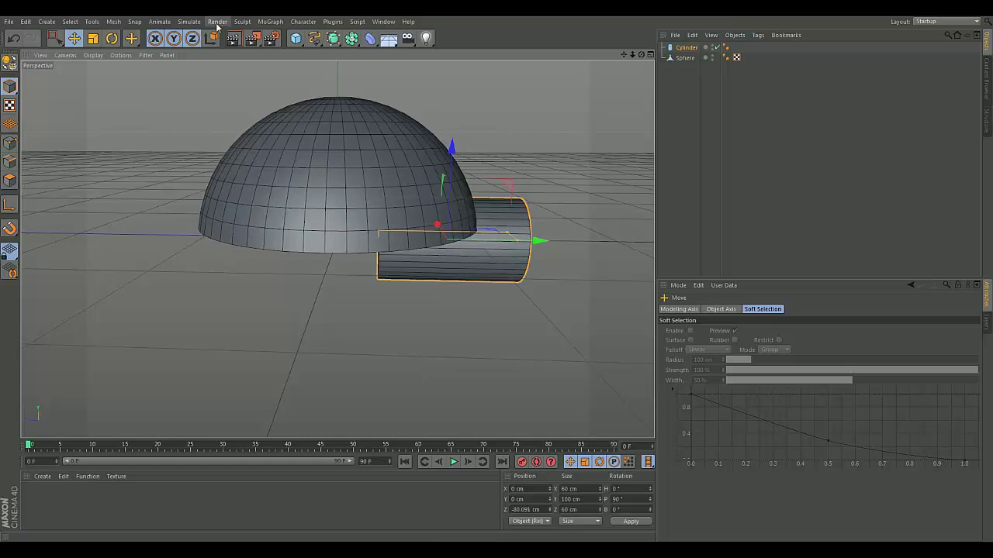
{"action": "left_click", "coordinate": [784, 132]}
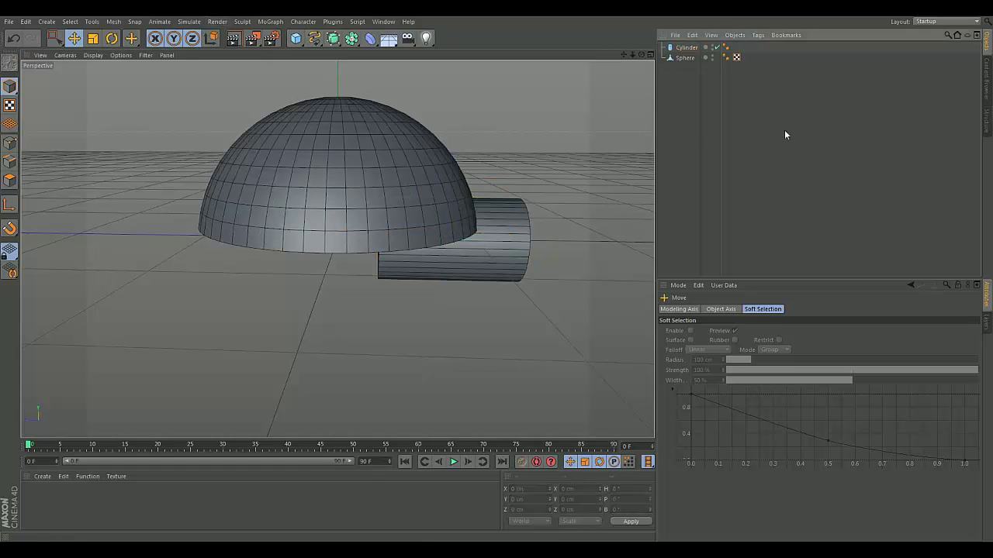
Order the hemisphere above the cylinder and nest both in a Boole object to cut the cylinder out of the dome.
{"action": "left_click_drag", "start_coordinate": [688, 50], "coordinate": [690, 71]}
{"action": "left_click", "coordinate": [688, 48]}
{"action": "left_click", "coordinate": [686, 90]}
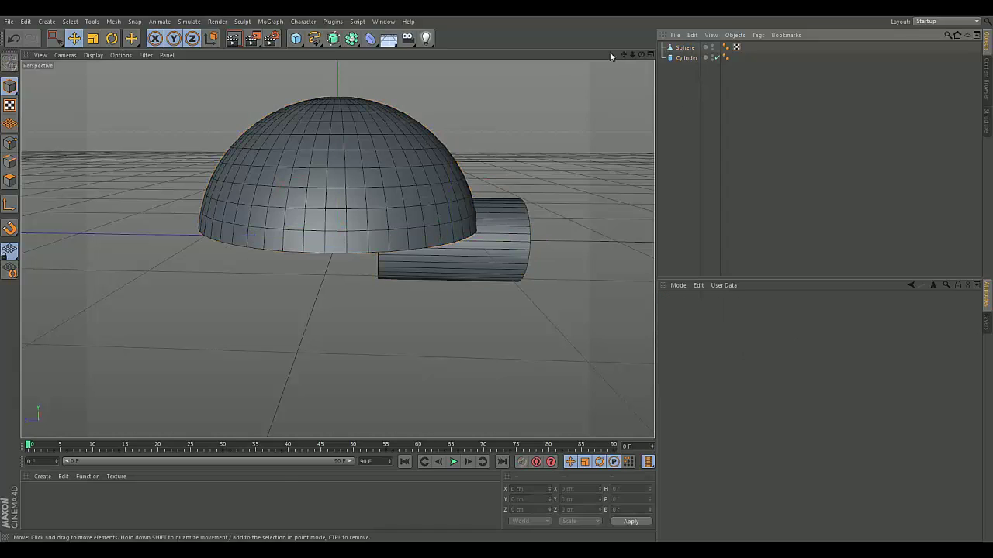
{"action": "left_click", "coordinate": [346, 40]}
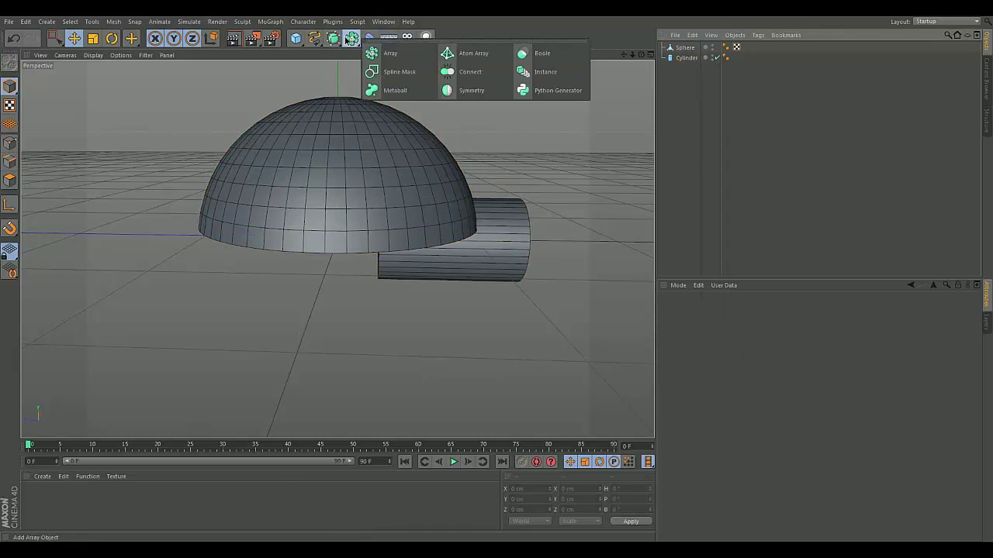
{"action": "left_click", "coordinate": [539, 52]}
{"action": "left_click_drag", "start_coordinate": [684, 96], "coordinate": [547, 62]}
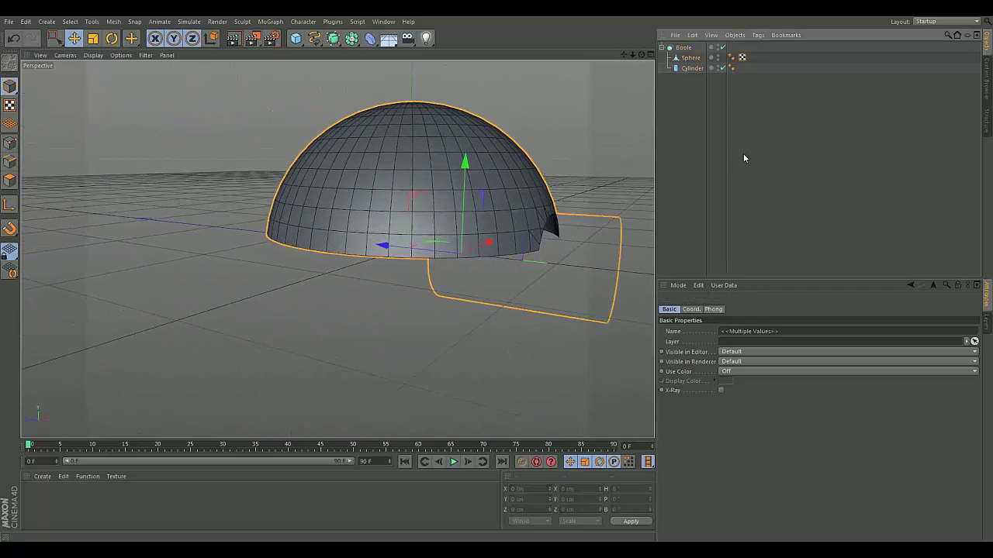
{"action": "left_click", "coordinate": [699, 103]}
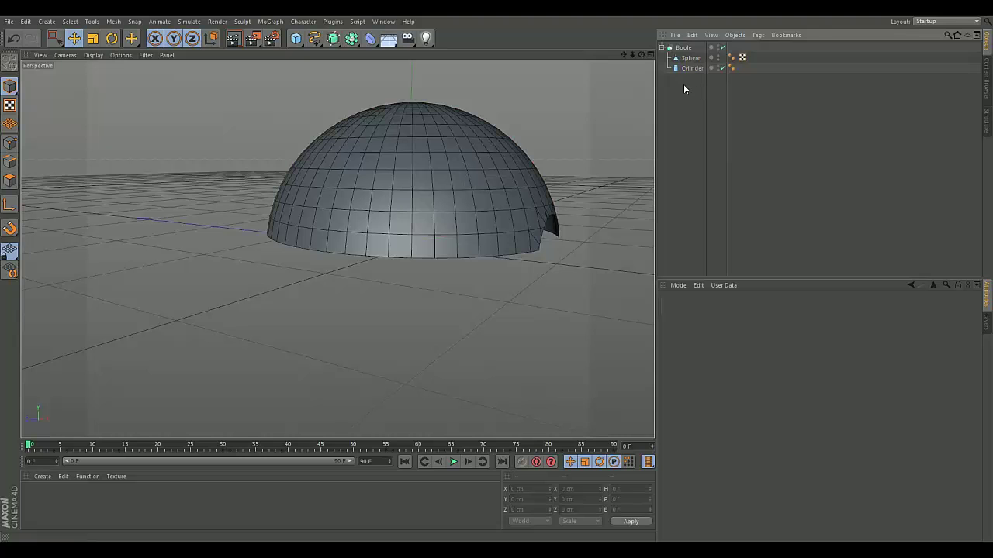
Add a second sphere primitive at the origin, inside the cut dome.
{"action": "left_click_drag", "start_coordinate": [641, 55], "coordinate": [608, 51]}
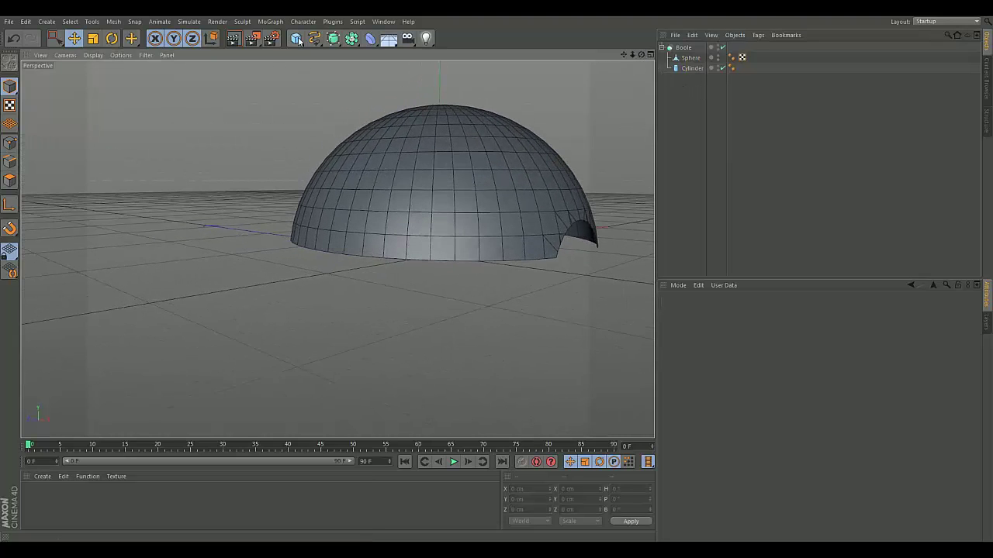
{"action": "left_click_drag", "start_coordinate": [296, 38], "coordinate": [491, 51]}
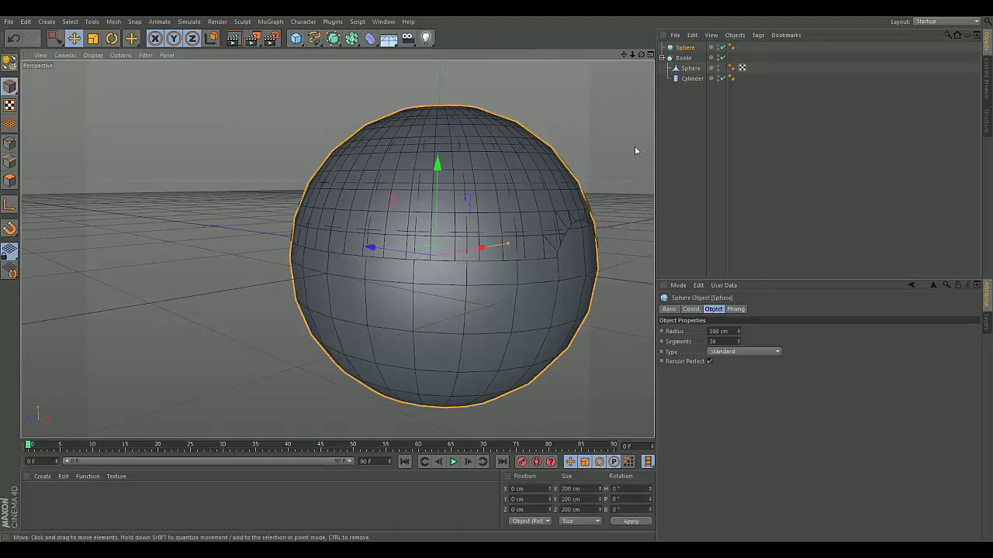
{"action": "left_click_drag", "start_coordinate": [641, 55], "coordinate": [697, 65]}
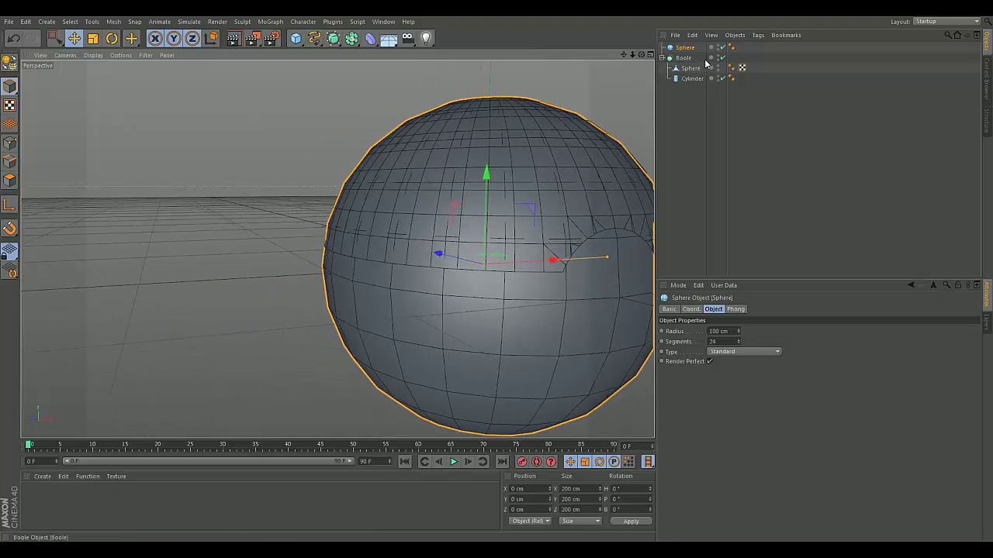
Disable the full sphere primitive so only the cut dome shows, and switch to polygon mode with the Boole selected.
{"action": "right_click", "coordinate": [708, 48]}
{"action": "left_click", "coordinate": [700, 51]}
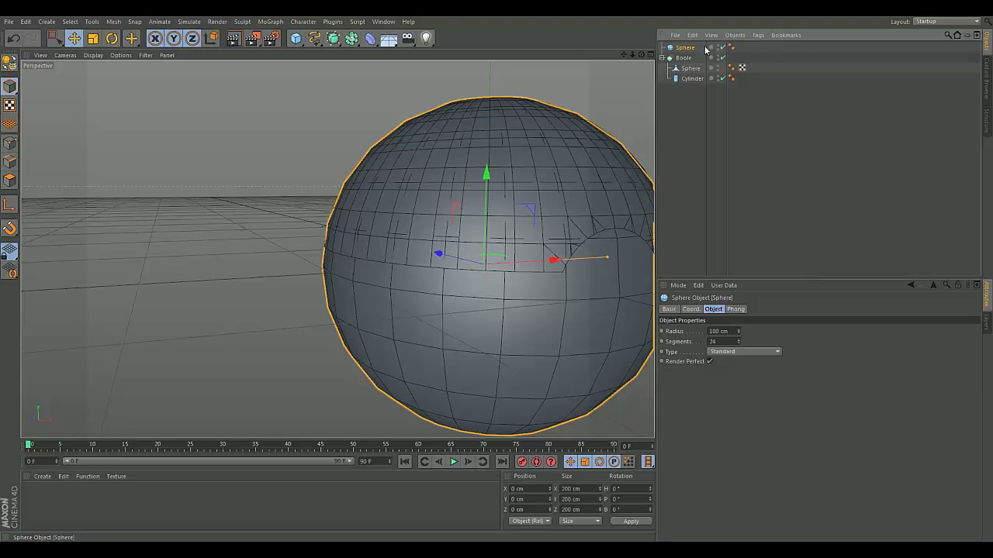
{"action": "left_click", "coordinate": [722, 48]}
{"action": "scroll", "coordinate": [607, 134], "scroll_direction": "down", "scroll_amount": 2}
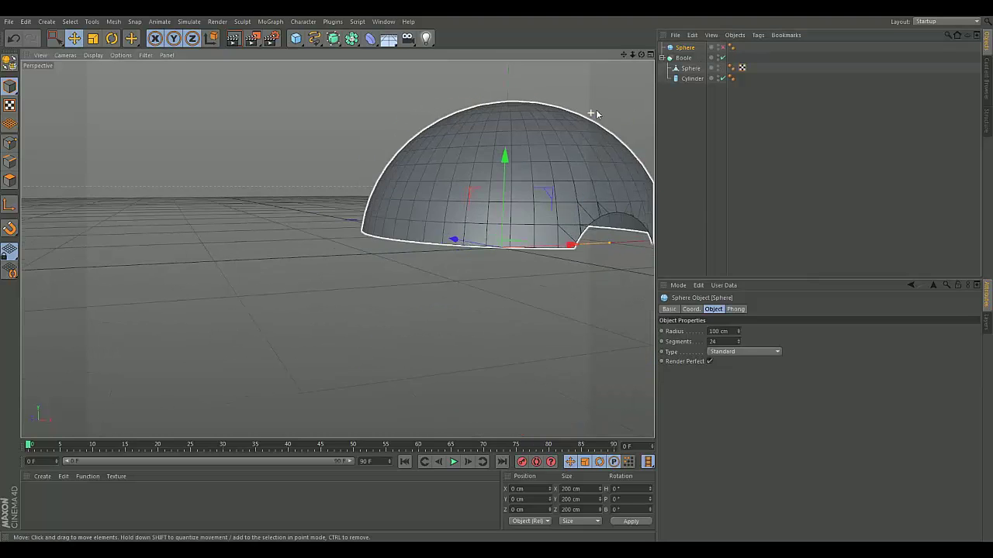
{"action": "left_click_drag", "start_coordinate": [623, 55], "coordinate": [550, 92]}
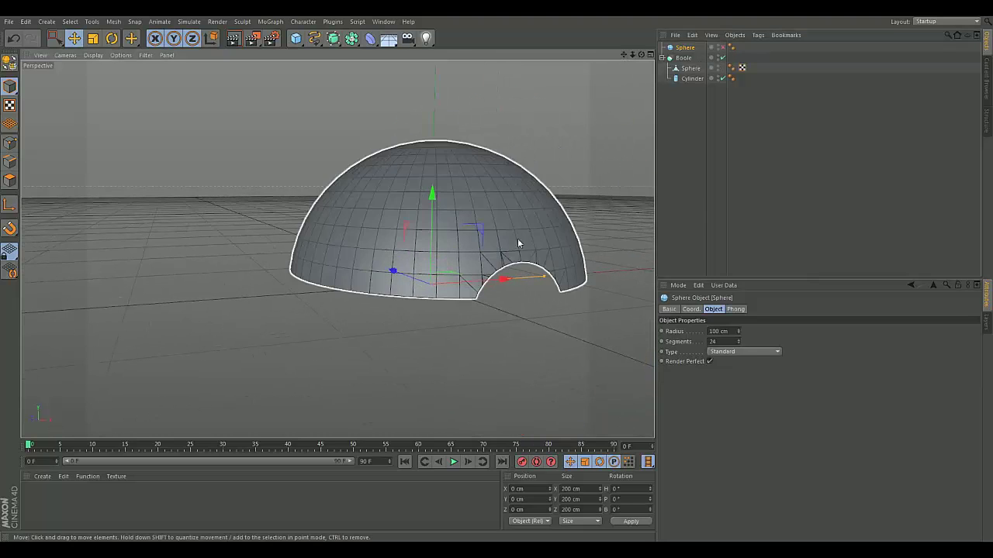
{"action": "left_click", "coordinate": [468, 249]}
{"action": "left_click", "coordinate": [4, 181]}
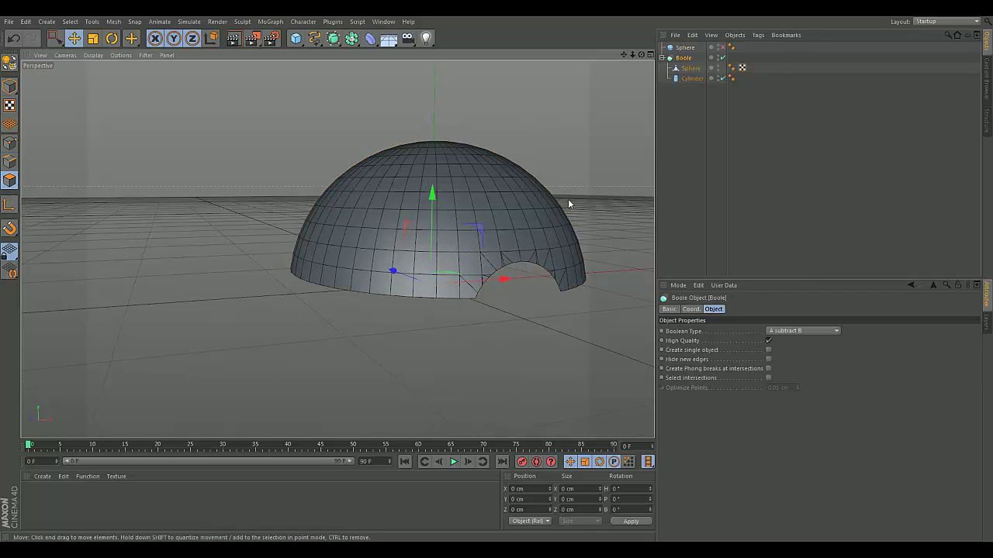
Try to move the polygon hemisphere out of the Boole and delete the Boole with its cylinder.
{"action": "left_click", "coordinate": [682, 48]}
{"action": "left_click", "coordinate": [683, 58]}
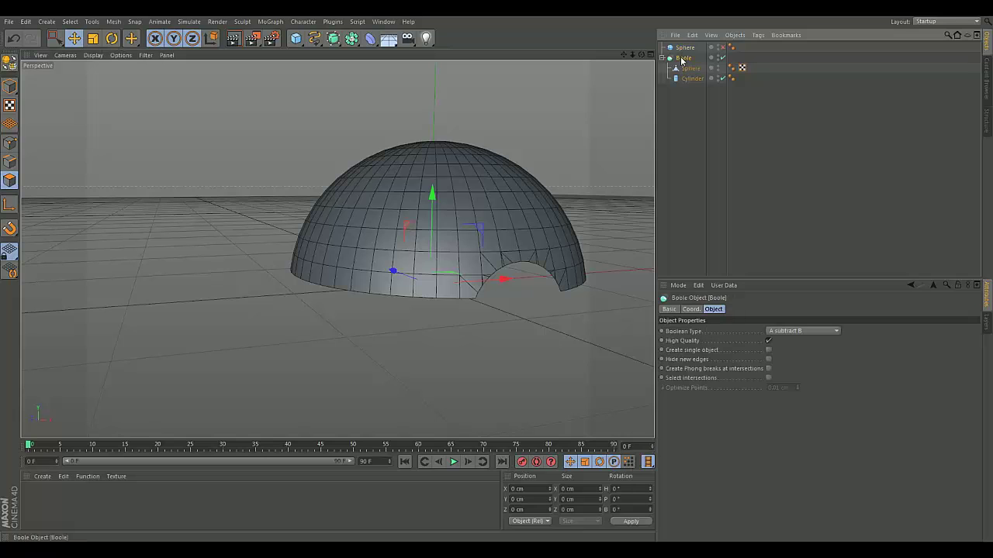
{"action": "left_click", "coordinate": [689, 79]}
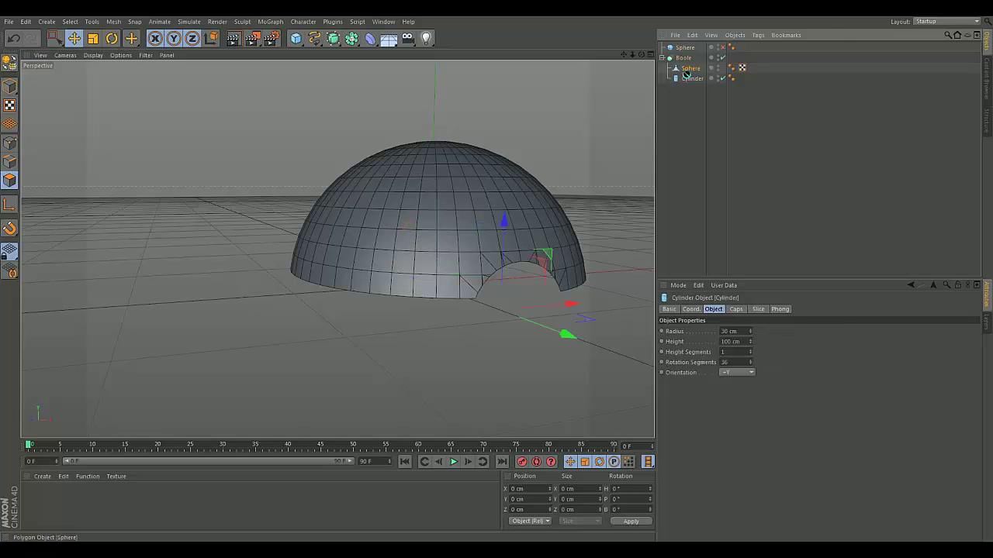
{"action": "left_click_drag", "start_coordinate": [686, 73], "coordinate": [692, 99]}
{"action": "left_click", "coordinate": [682, 60]}
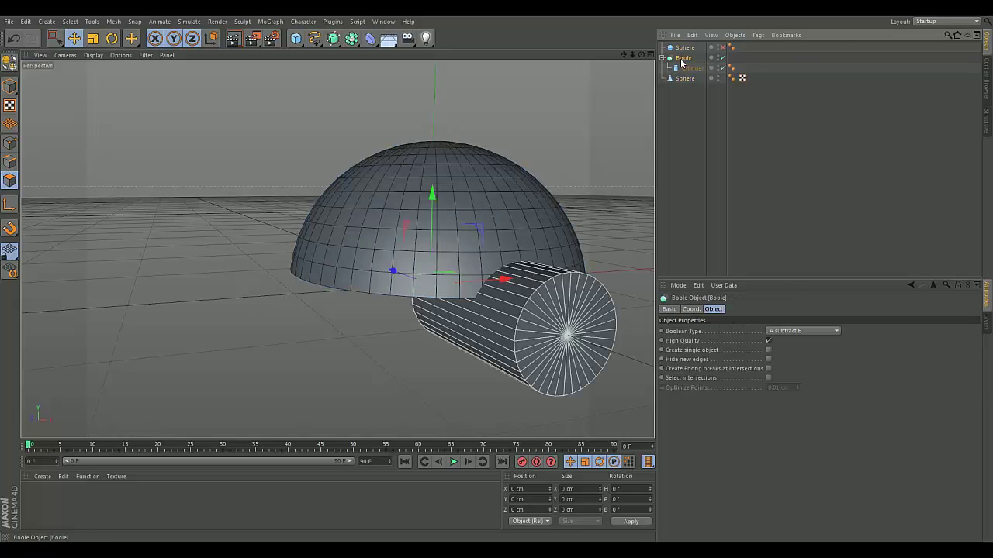
{"action": "key", "text": "Delete"}
{"action": "left_click", "coordinate": [681, 58]}
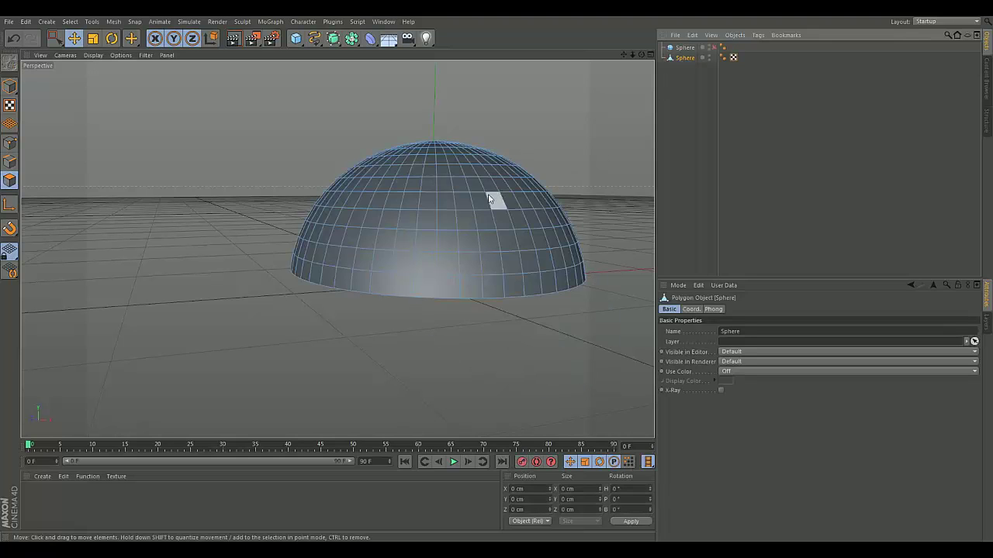
Undo the Boole's deletion and the hemisphere's move out of it.
{"action": "left_click", "coordinate": [13, 39]}
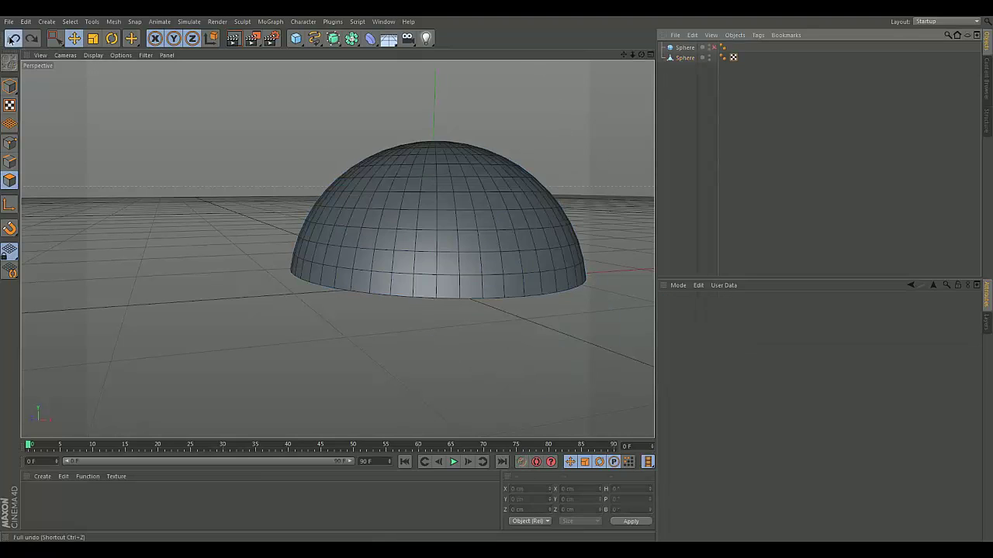
{"action": "left_click", "coordinate": [12, 39]}
{"action": "left_click", "coordinate": [12, 38]}
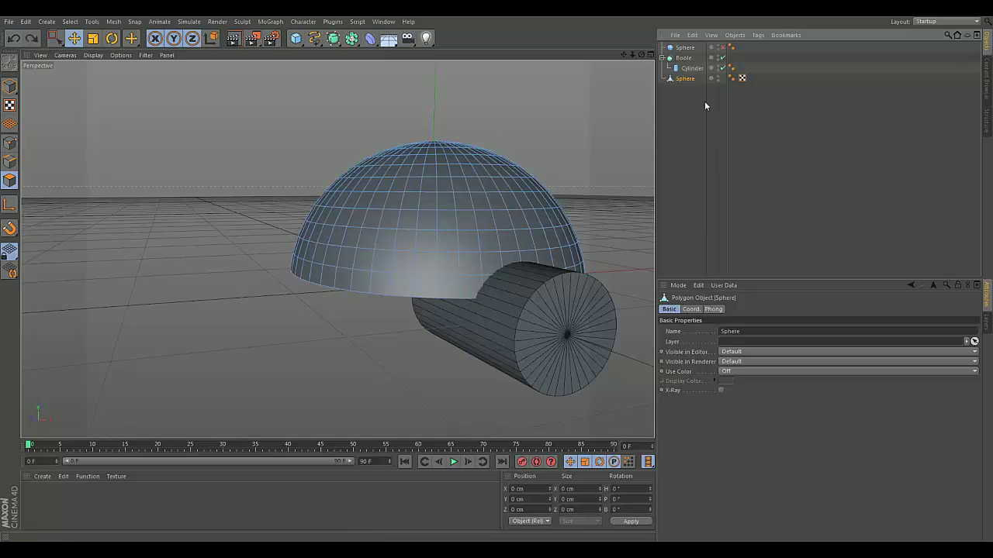
{"action": "left_click", "coordinate": [692, 50]}
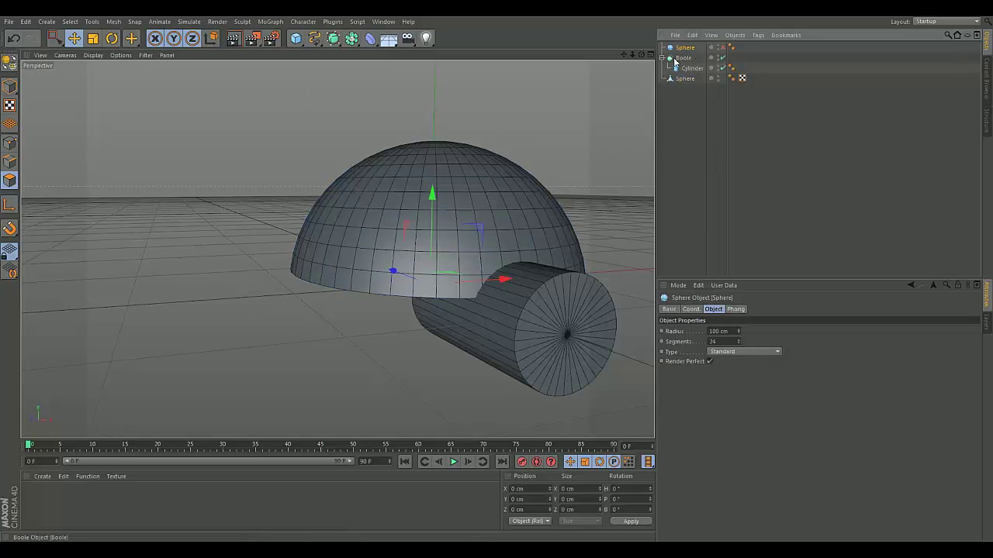
{"action": "left_click", "coordinate": [536, 134]}
{"action": "left_click", "coordinate": [12, 39]}
{"action": "left_click", "coordinate": [13, 39]}
{"action": "left_click", "coordinate": [13, 38]}
{"action": "left_click", "coordinate": [708, 103]}
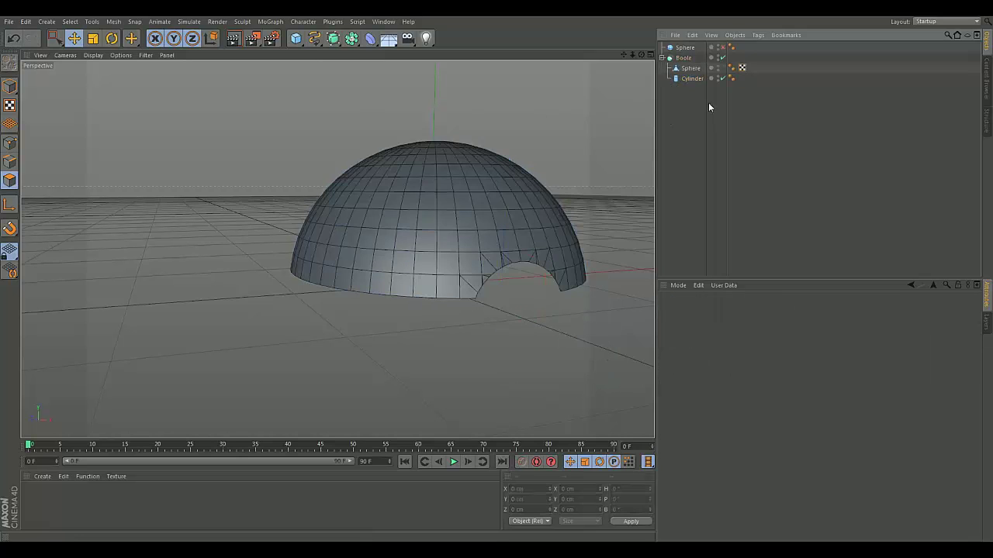
Make the Boole object editable to bake the cylinder cut into the hemisphere.
{"action": "left_click", "coordinate": [683, 59]}
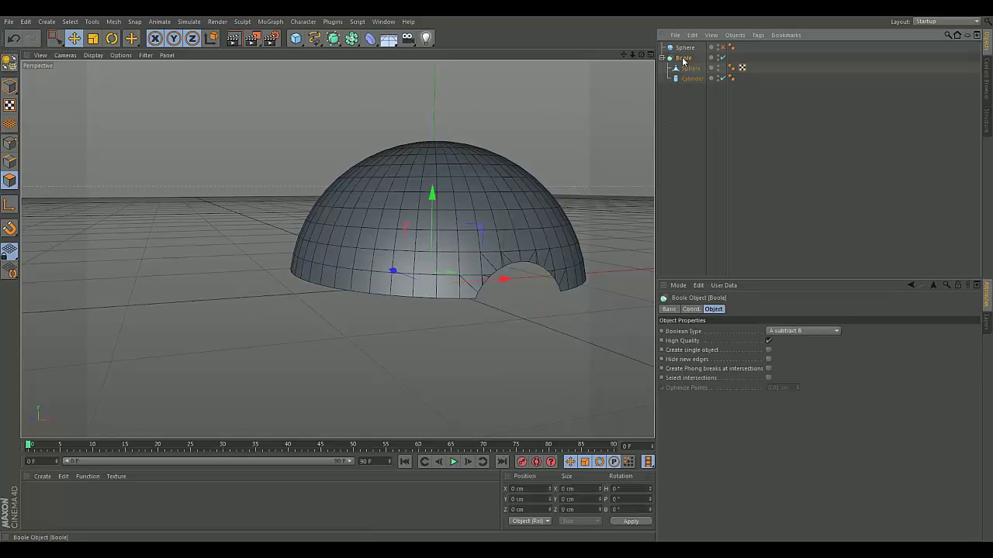
{"action": "key", "text": "c"}
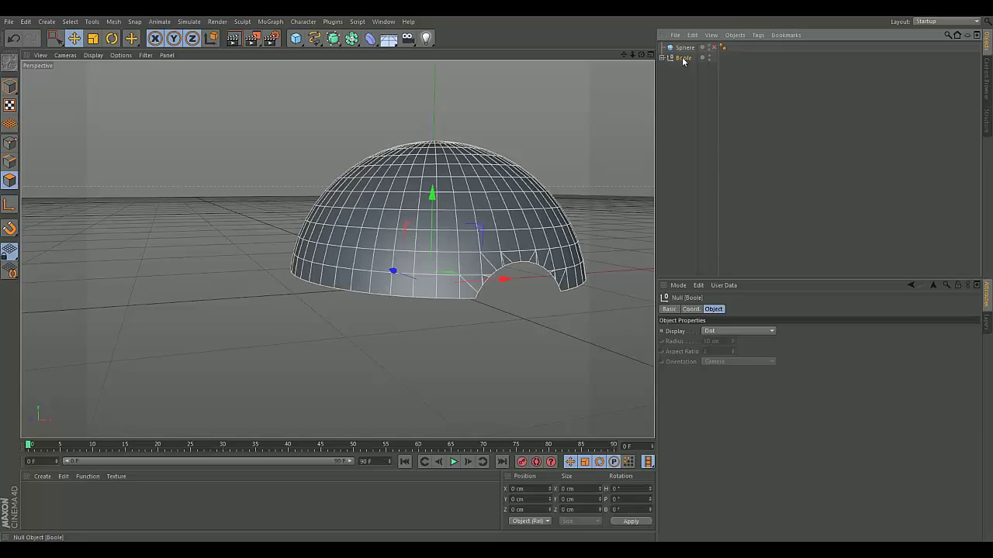
{"action": "key", "text": "Delete"}
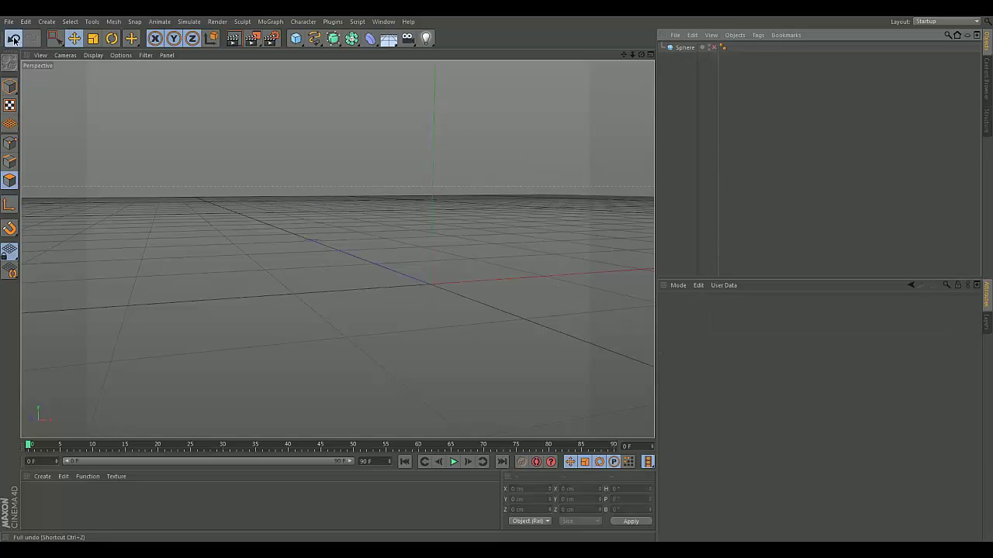
{"action": "left_click", "coordinate": [12, 38]}
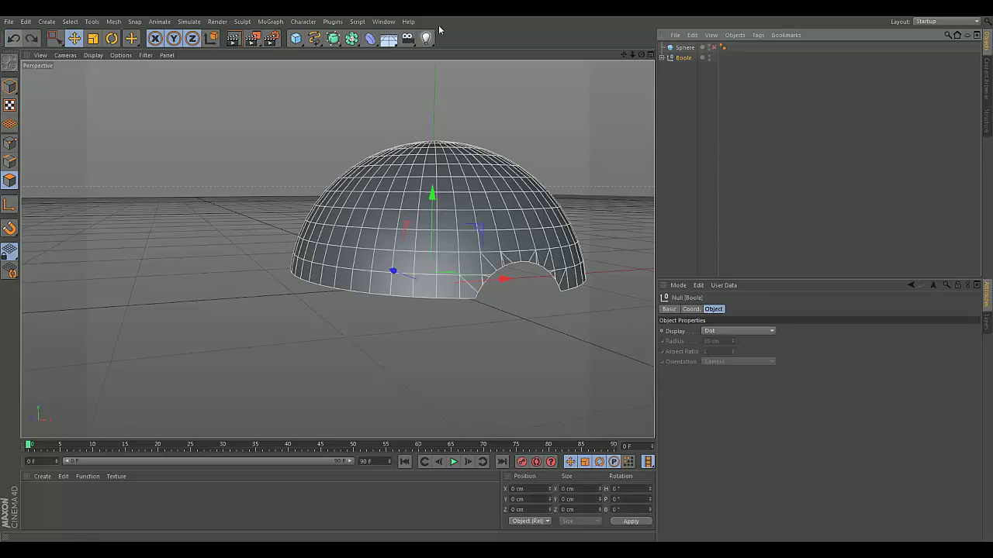
Move the cut hemisphere out of the converted Boole group and delete the group with its leftover cylinder.
{"action": "left_click", "coordinate": [662, 58]}
{"action": "left_click", "coordinate": [700, 90]}
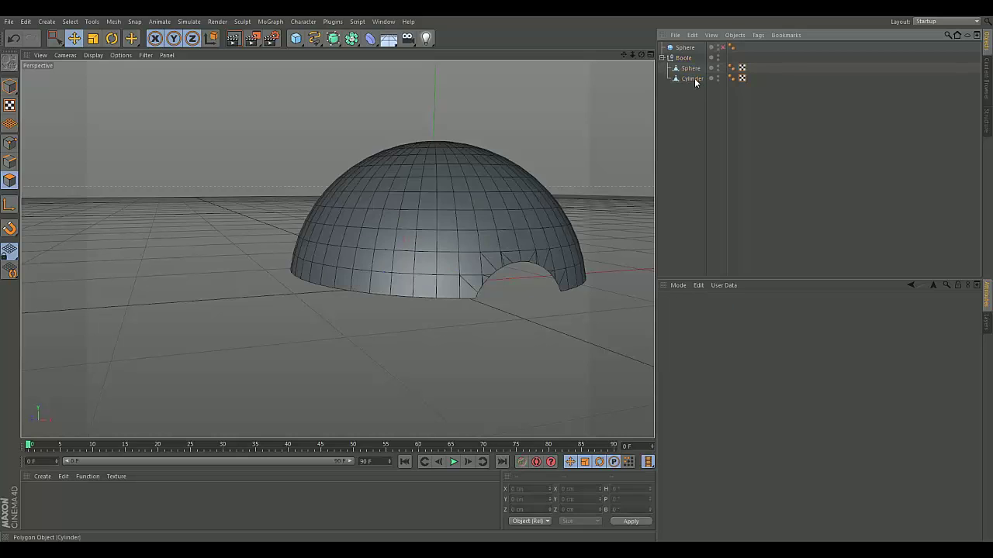
{"action": "left_click_drag", "start_coordinate": [698, 71], "coordinate": [701, 111]}
{"action": "left_click", "coordinate": [686, 57]}
{"action": "key", "text": "Delete"}
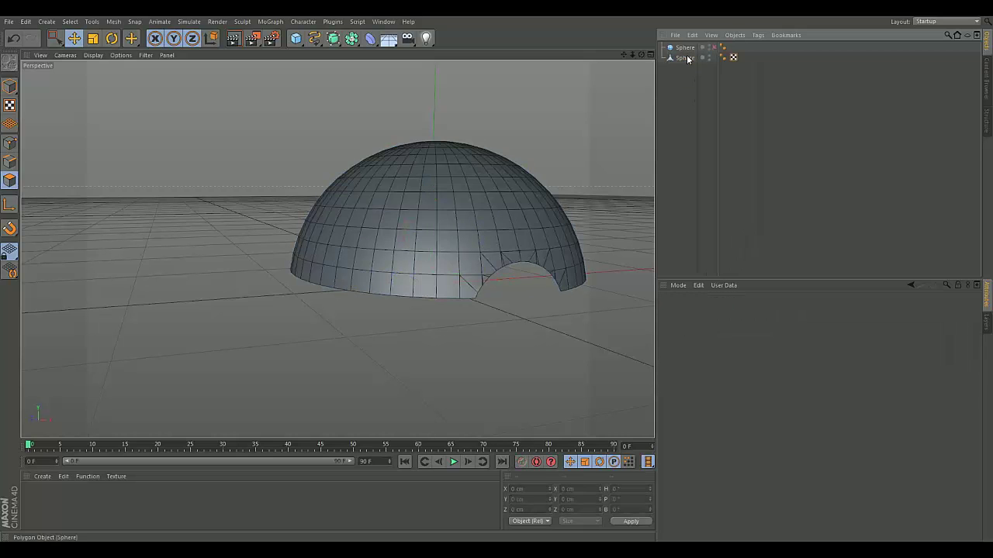
Select all polygons of the cut hemisphere in polygon mode.
{"action": "left_click_drag", "start_coordinate": [336, 249], "coordinate": [336, 248], "text": "alt"}
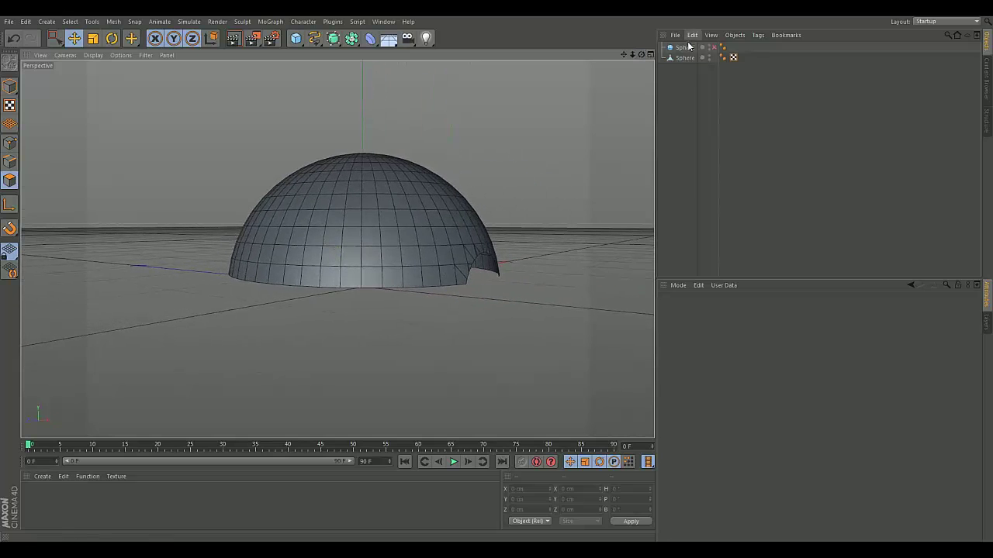
{"action": "left_click", "coordinate": [711, 49]}
{"action": "left_click", "coordinate": [713, 48]}
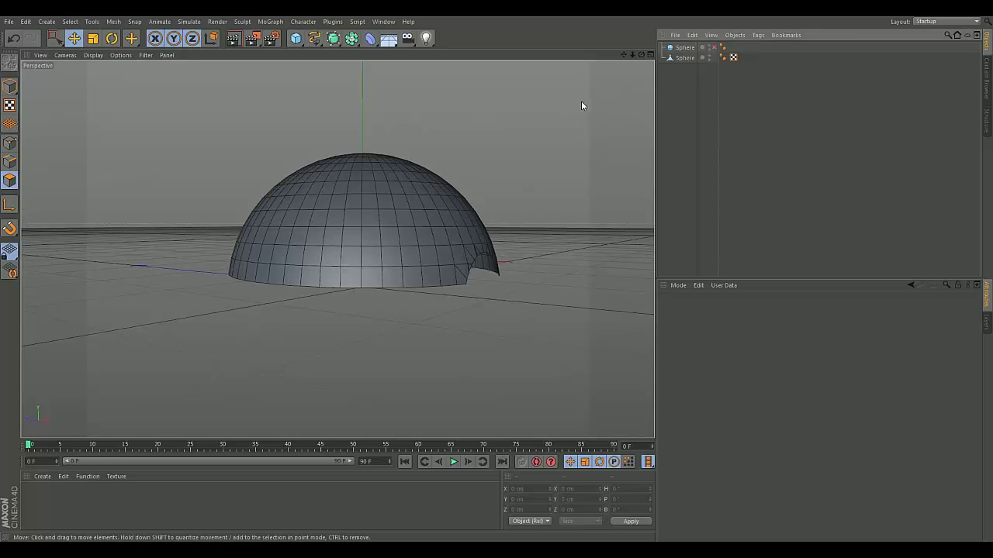
{"action": "left_click", "coordinate": [685, 59]}
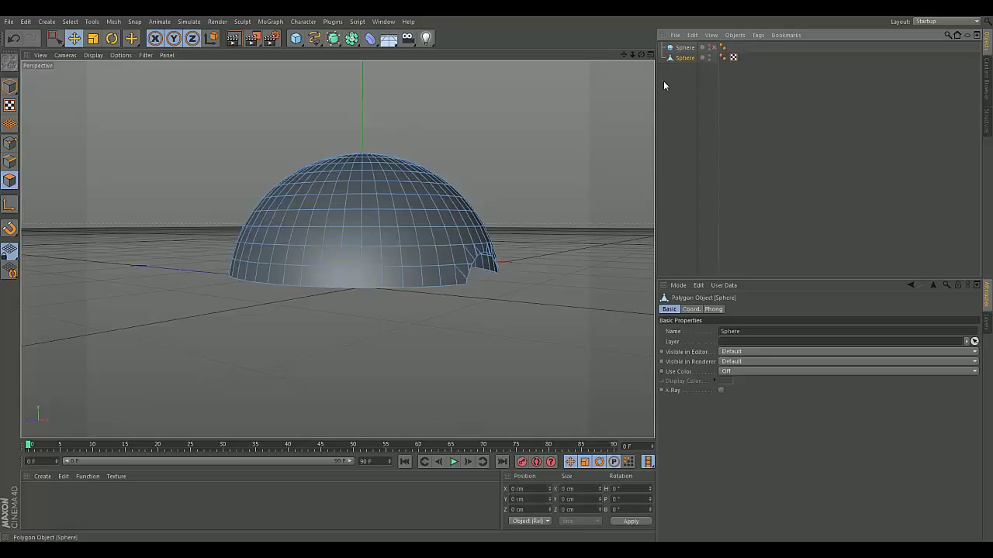
{"action": "left_click", "coordinate": [10, 181]}
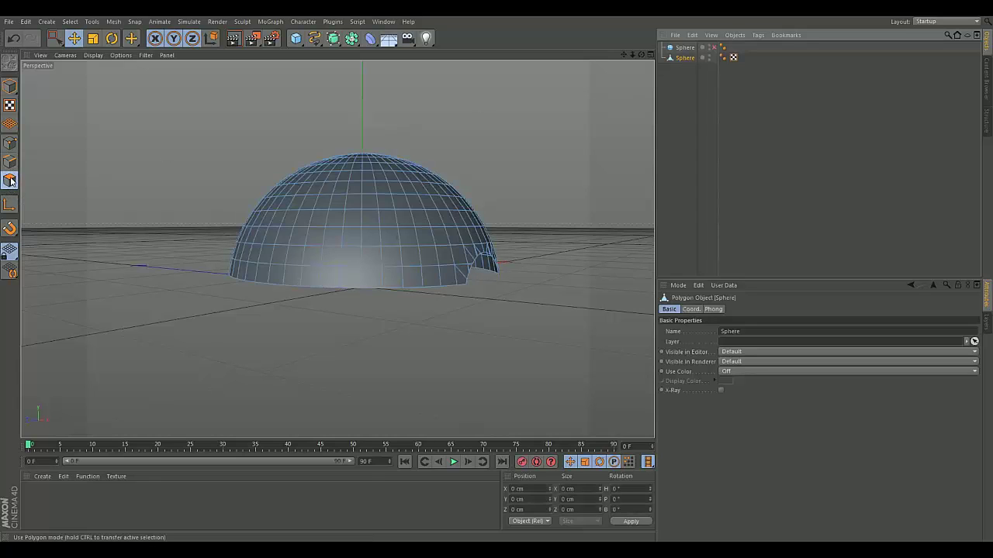
{"action": "left_click", "coordinate": [315, 241]}
{"action": "left_click", "coordinate": [328, 359]}
{"action": "key", "text": "ctrl+a"}
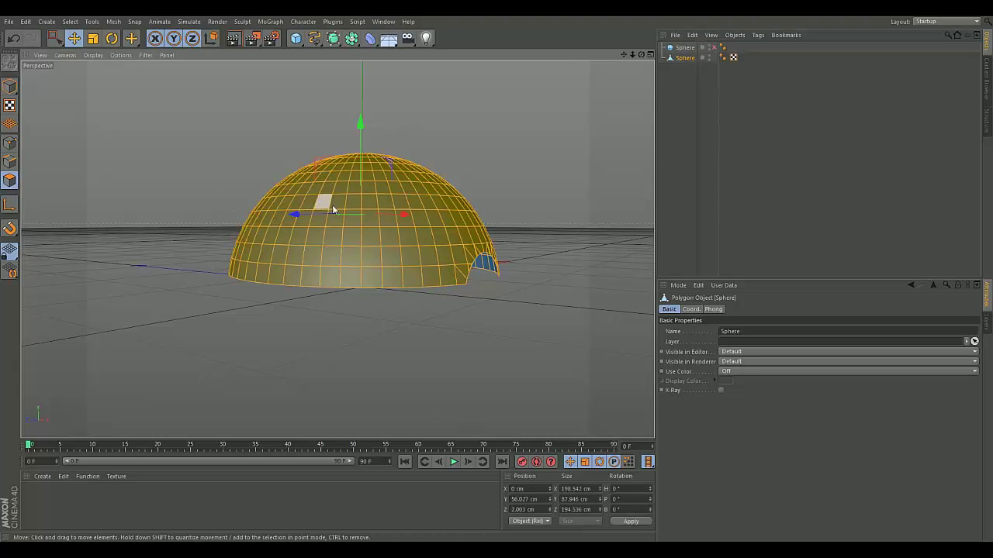
{"action": "left_click_drag", "start_coordinate": [642, 56], "coordinate": [579, 77]}
Extrude the selected hemisphere polygons with an offset of 1 cm, keeping realtime update on.
{"action": "right_click", "coordinate": [455, 239]}
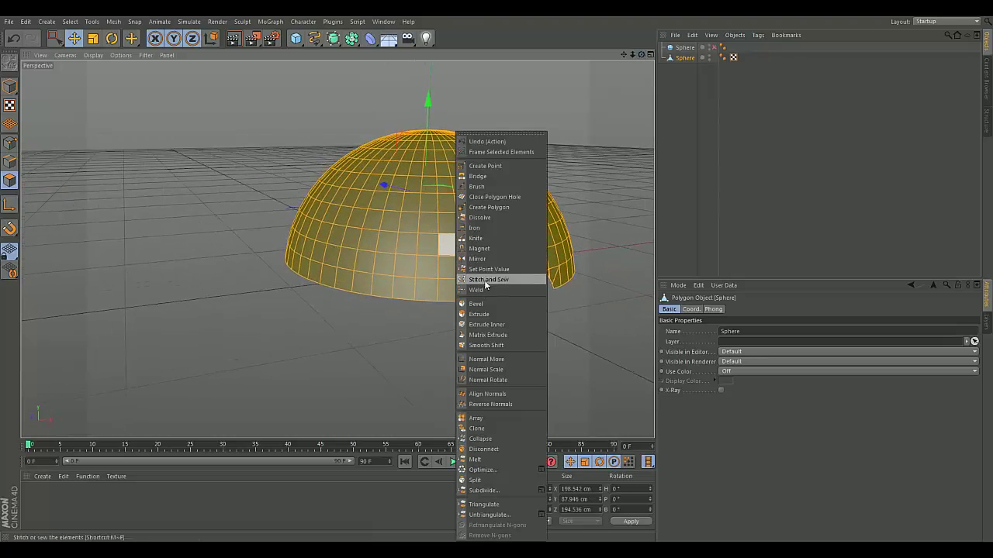
{"action": "left_click", "coordinate": [477, 311]}
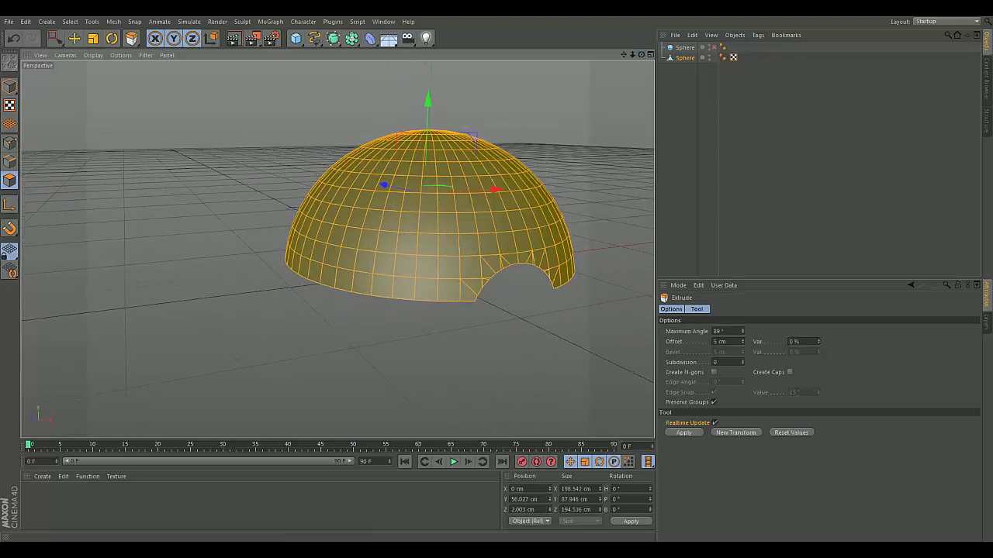
{"action": "left_click", "coordinate": [714, 342]}
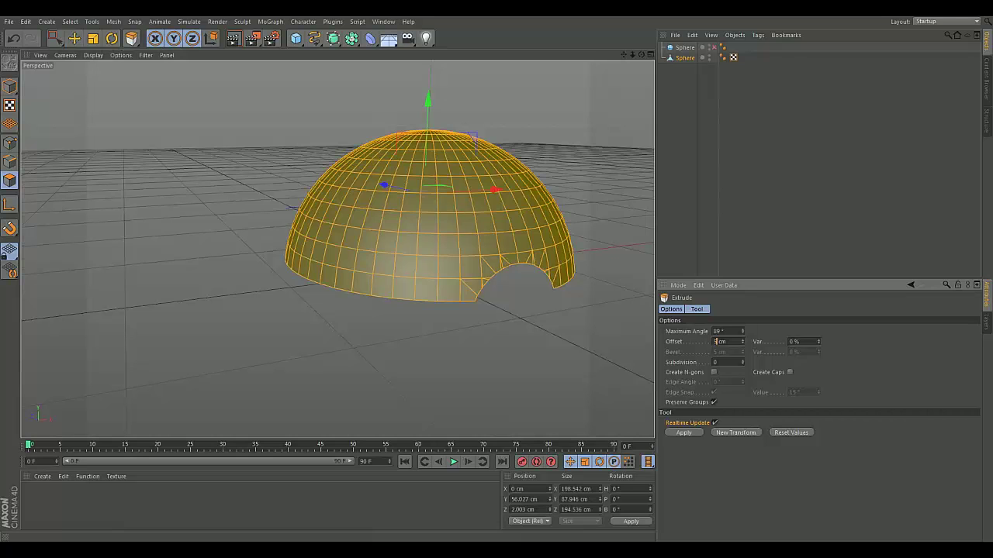
{"action": "key", "text": "Return"}
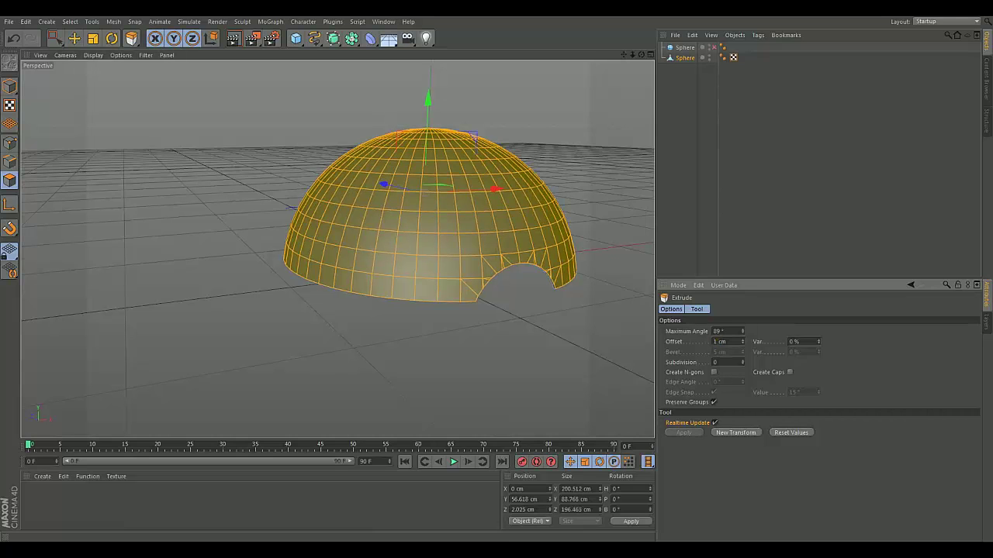
{"action": "scroll", "coordinate": [558, 293], "scroll_direction": "up", "scroll_amount": 6}
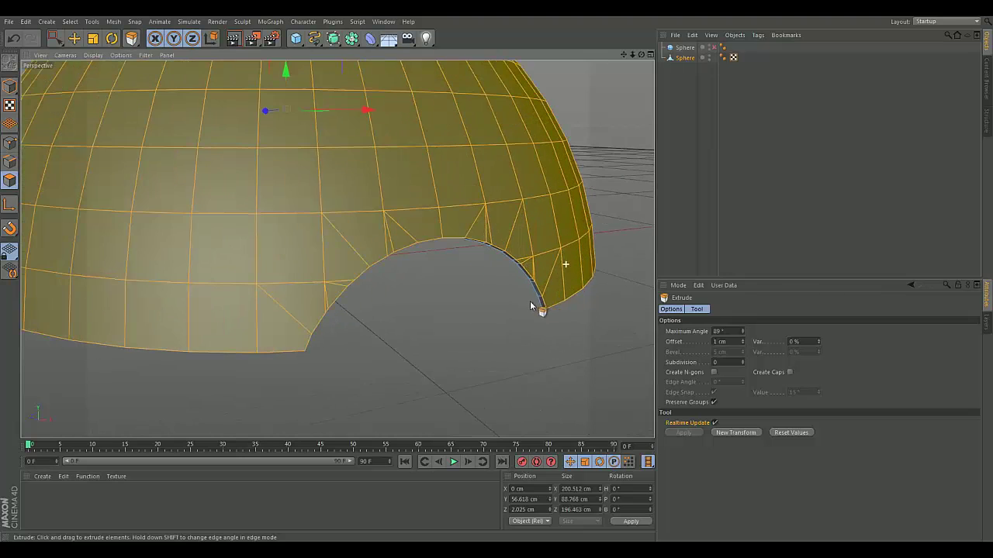
{"action": "scroll", "coordinate": [353, 425], "scroll_direction": "down", "scroll_amount": 8}
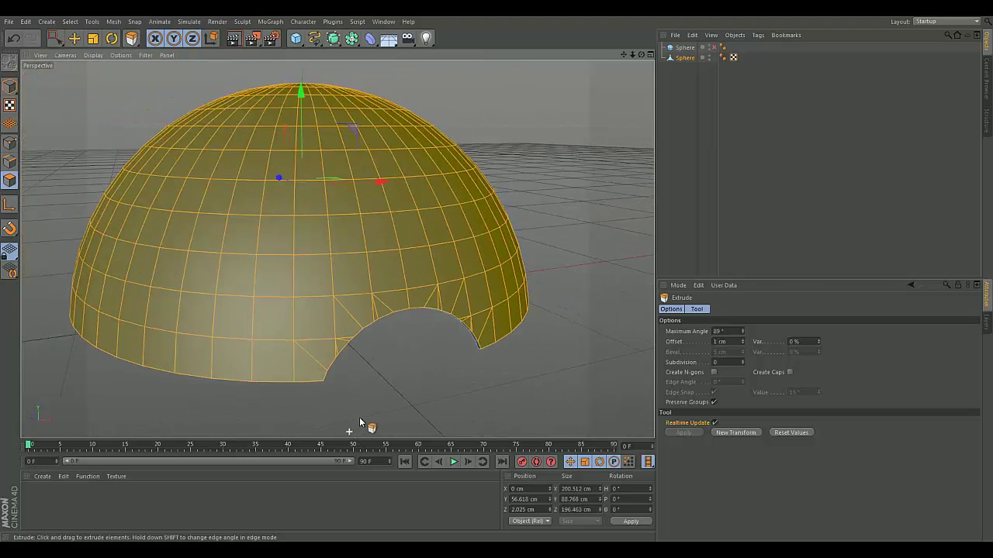
{"action": "left_click", "coordinate": [714, 422]}
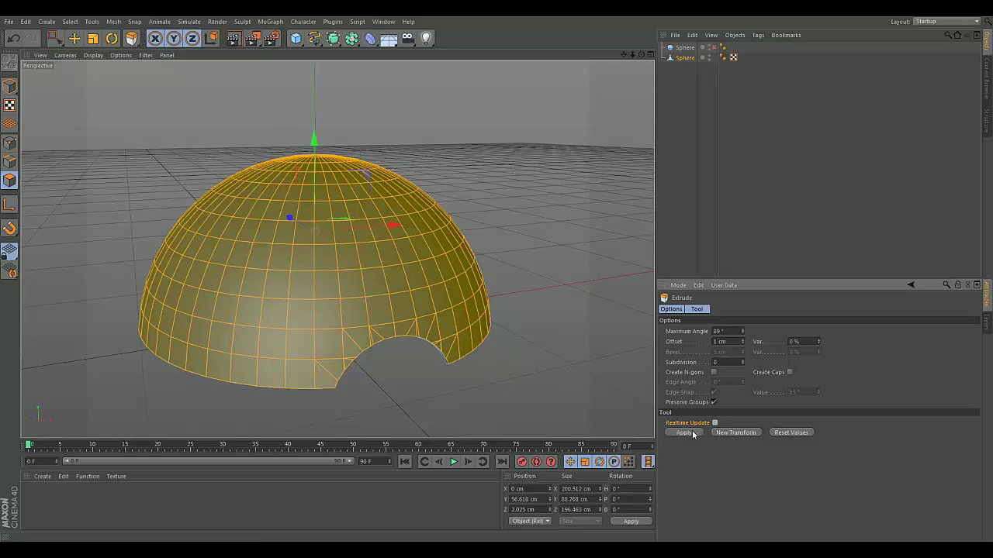
{"action": "left_click", "coordinate": [715, 423]}
{"action": "left_click", "coordinate": [779, 99]}
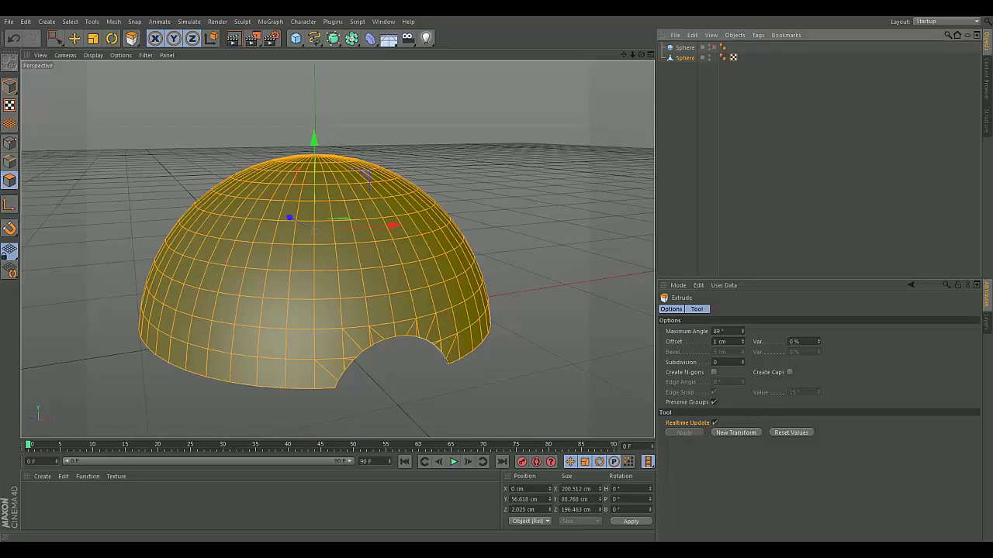
Re-enable the full sphere primitive inside the extruded dome and reselect the dome.
{"action": "left_click", "coordinate": [683, 58]}
{"action": "left_click", "coordinate": [685, 47]}
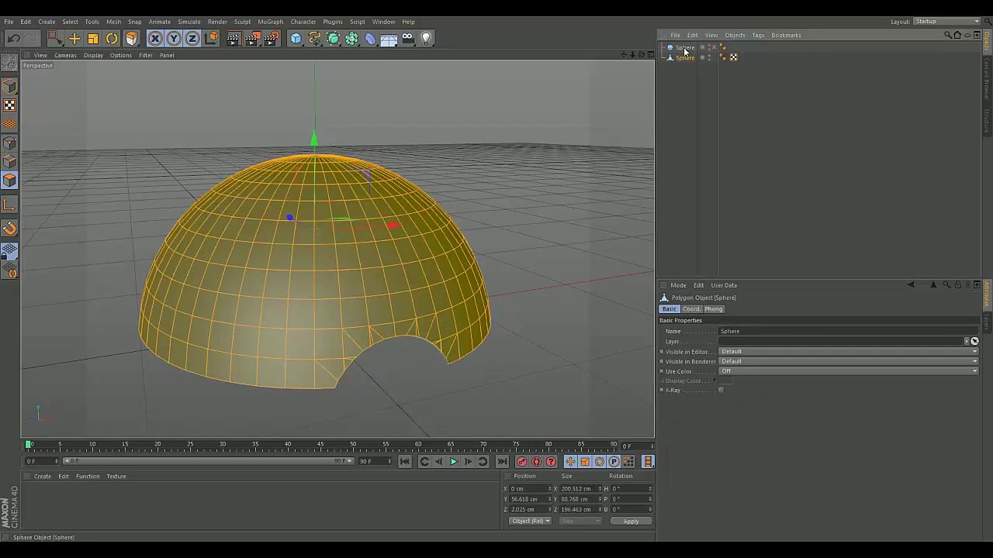
{"action": "left_click", "coordinate": [714, 48]}
{"action": "scroll", "coordinate": [441, 343], "scroll_direction": "up", "scroll_amount": 5}
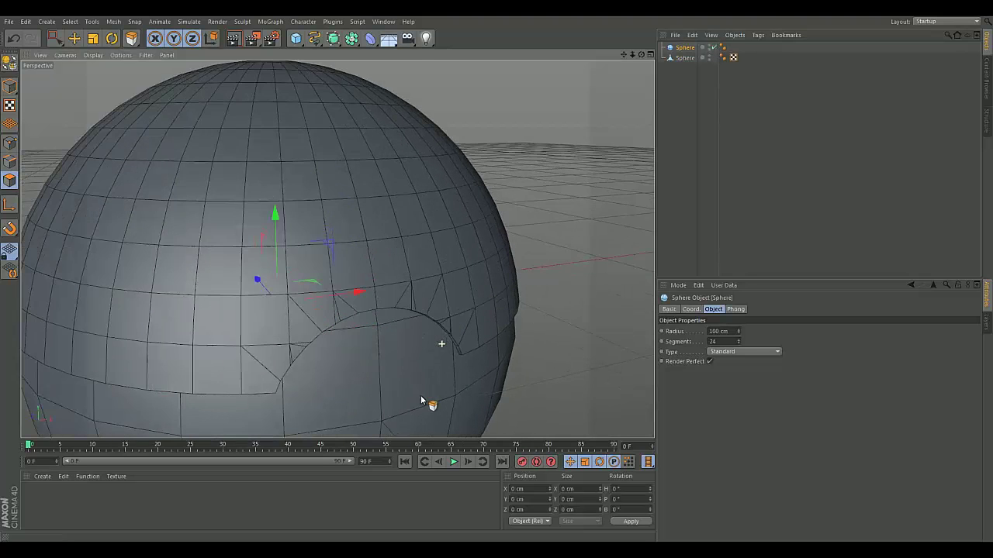
{"action": "scroll", "coordinate": [454, 329], "scroll_direction": "down", "scroll_amount": 8}
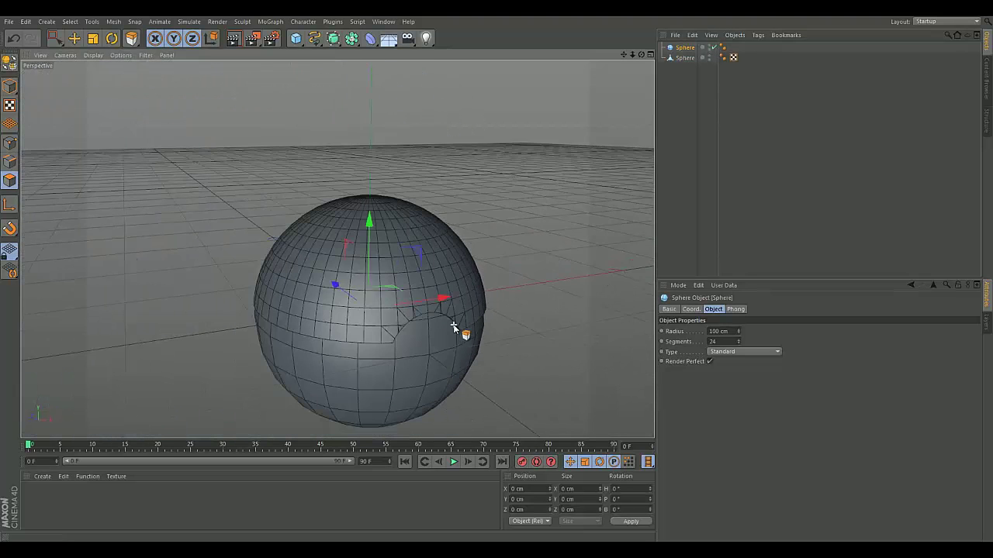
{"action": "left_click", "coordinate": [684, 58]}
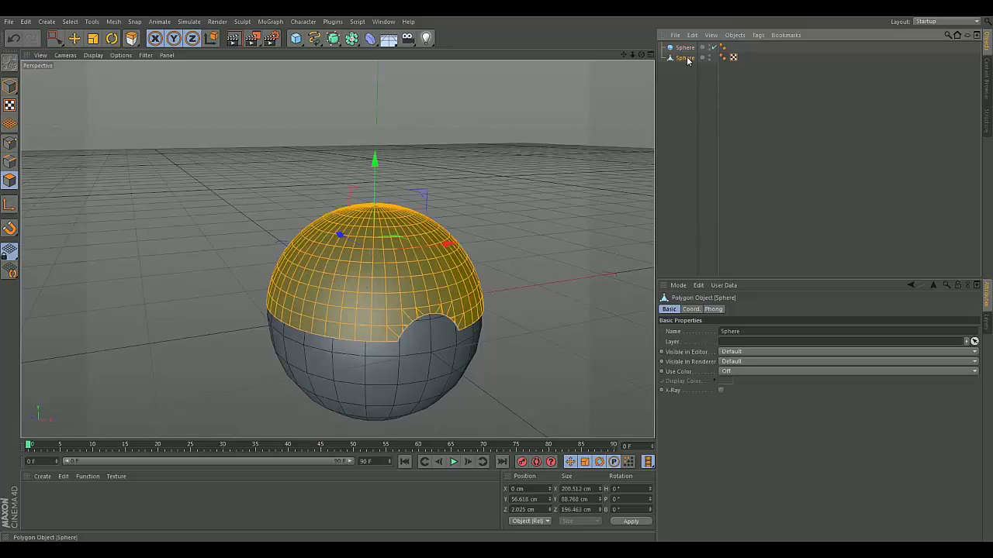
Switch to model mode and duplicate the extruded dome.
{"action": "left_click", "coordinate": [11, 87]}
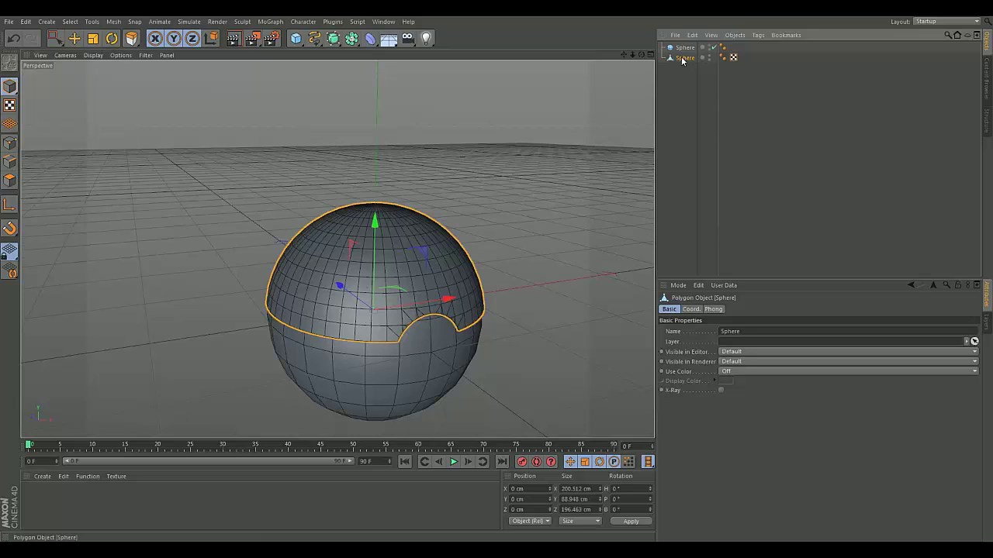
{"action": "mouse_move", "coordinate": [683, 61]}
{"action": "left_mouse_down", "text": "ctrl"}
{"action": "mouse_move", "coordinate": [682, 84]}
{"action": "mouse_move", "coordinate": [683, 74]}
{"action": "left_mouse_up", "text": "ctrl"}
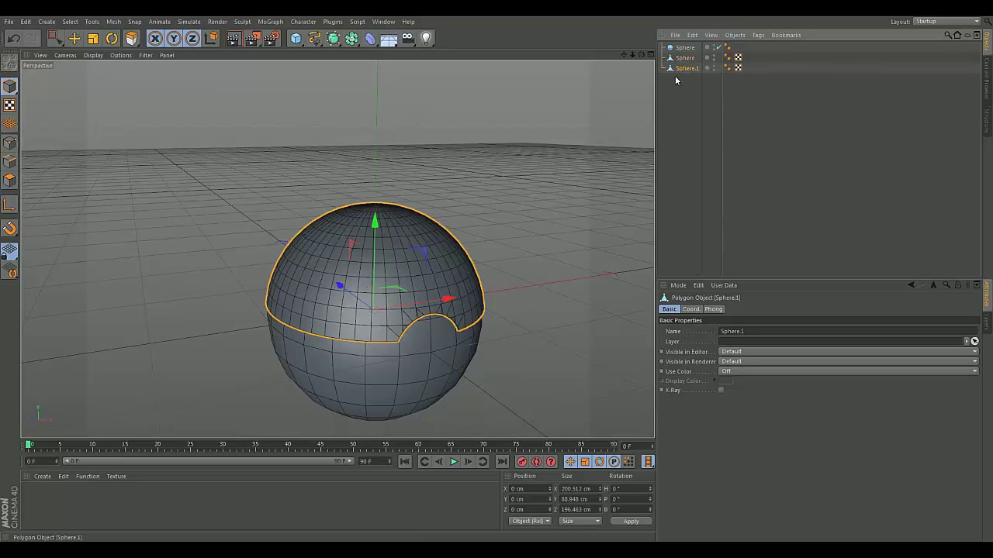
Try flipping the duplicated dome with a pitch rotation of 180°, and undo the rotation.
{"action": "left_click", "coordinate": [111, 38]}
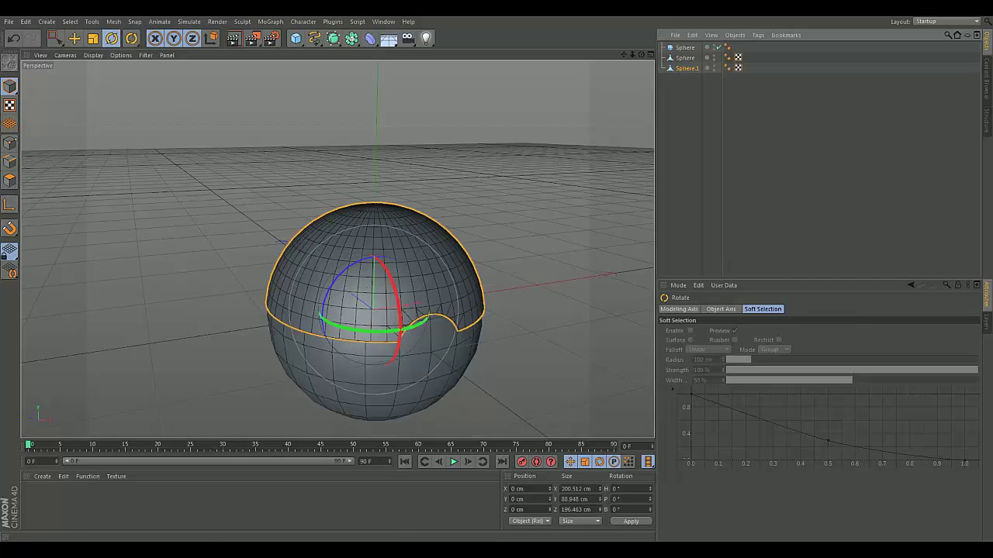
{"action": "left_click", "coordinate": [617, 499]}
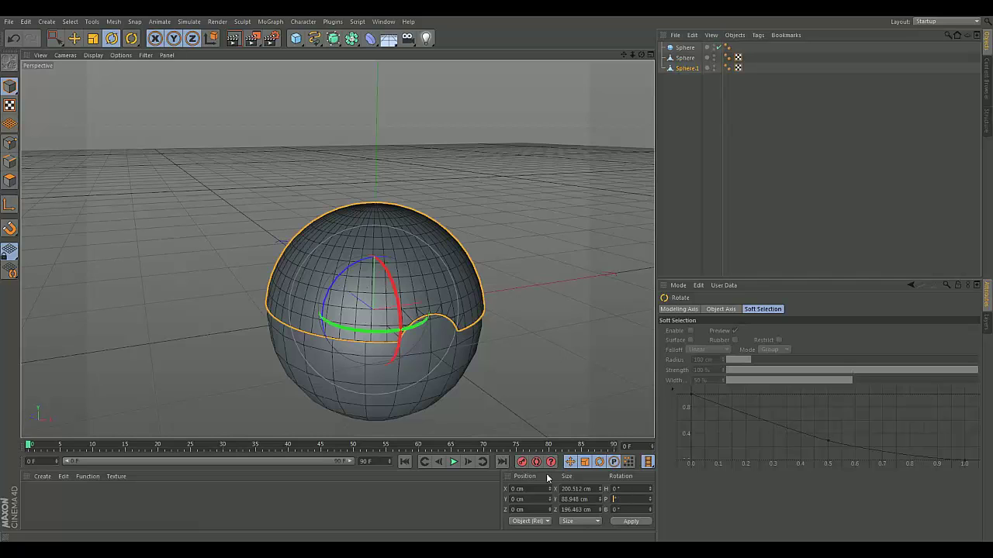
{"action": "type", "text": "180"}
{"action": "key", "text": "Return"}
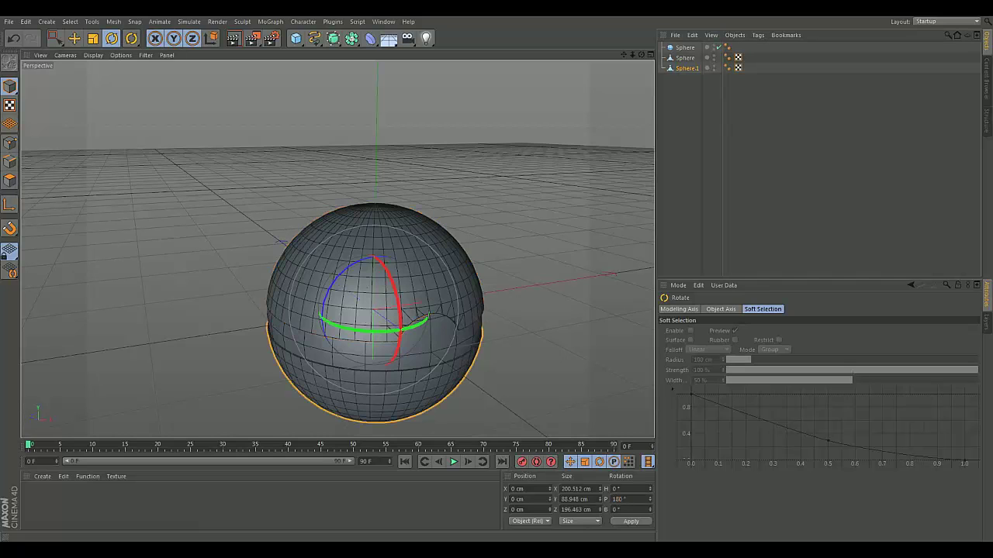
{"action": "left_click", "coordinate": [13, 38]}
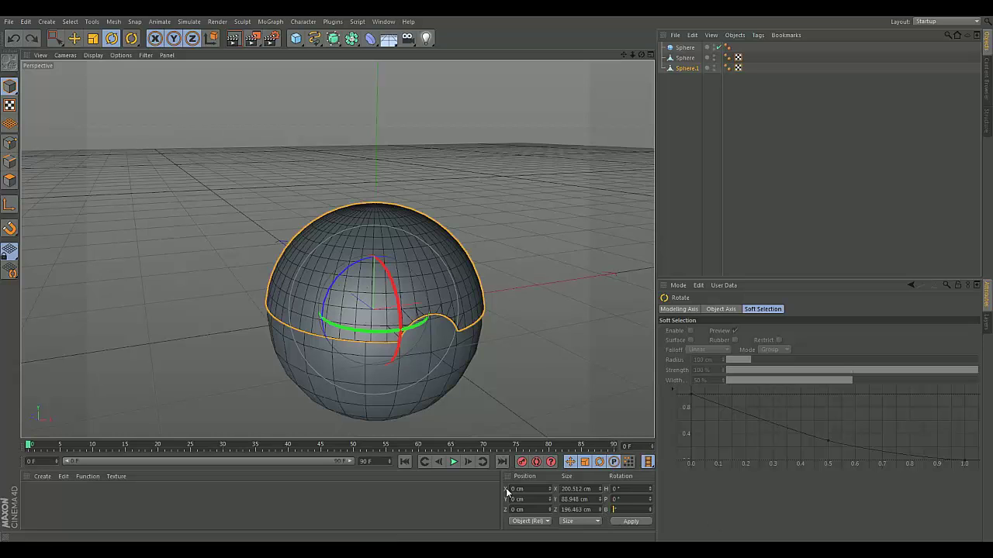
Set the duplicated dome's bank rotation to 180° to form the ball's lower half and inspect the button opening.
{"action": "key", "text": "Return"}
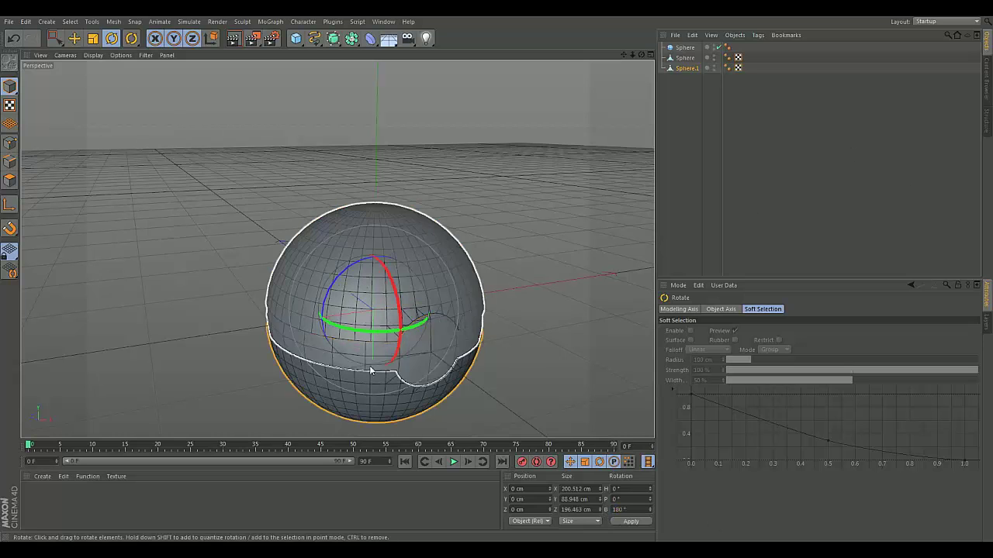
{"action": "right_click_drag", "start_coordinate": [342, 381], "coordinate": [400, 380], "text": "alt"}
{"action": "scroll", "coordinate": [416, 368], "scroll_direction": "up", "scroll_amount": 4}
{"action": "scroll", "coordinate": [428, 317], "scroll_direction": "down", "scroll_amount": 5}
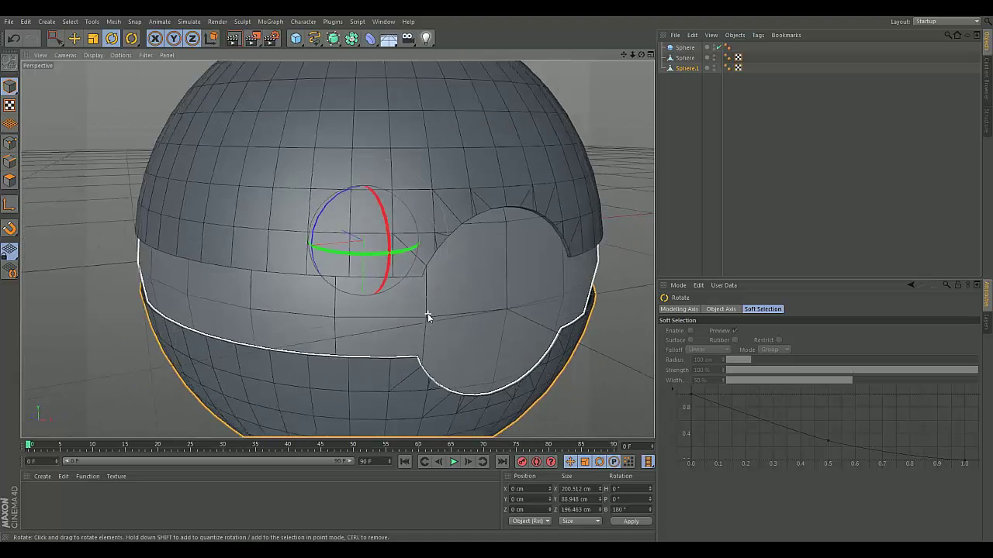
{"action": "scroll", "coordinate": [428, 317], "scroll_direction": "down", "scroll_amount": 1}
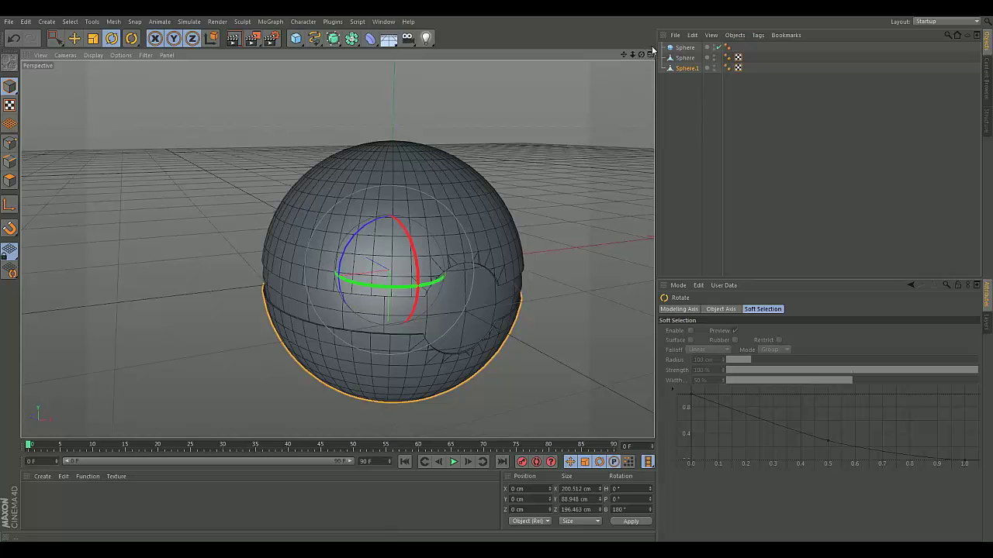
{"action": "left_click_drag", "start_coordinate": [642, 54], "coordinate": [620, 107]}
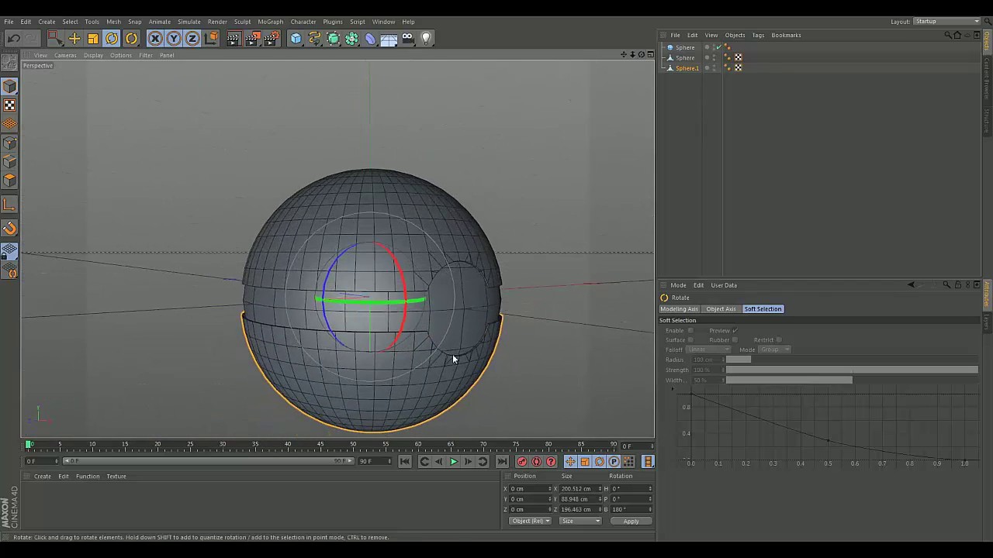
{"action": "left_click", "coordinate": [482, 342]}
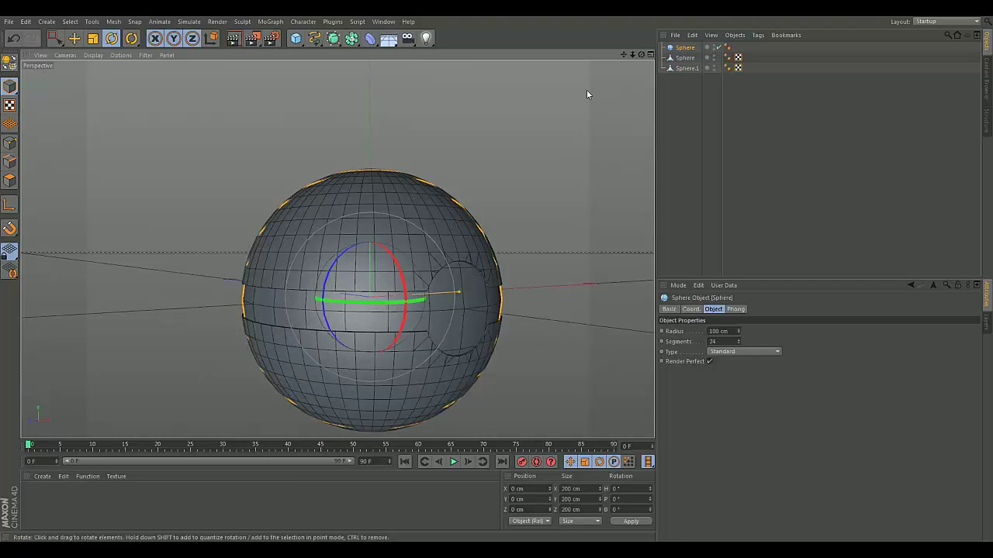
Add a cylinder primitive with a radius of 23 cm and a height of 50 cm for the button.
{"action": "left_click_drag", "start_coordinate": [642, 55], "coordinate": [601, 105]}
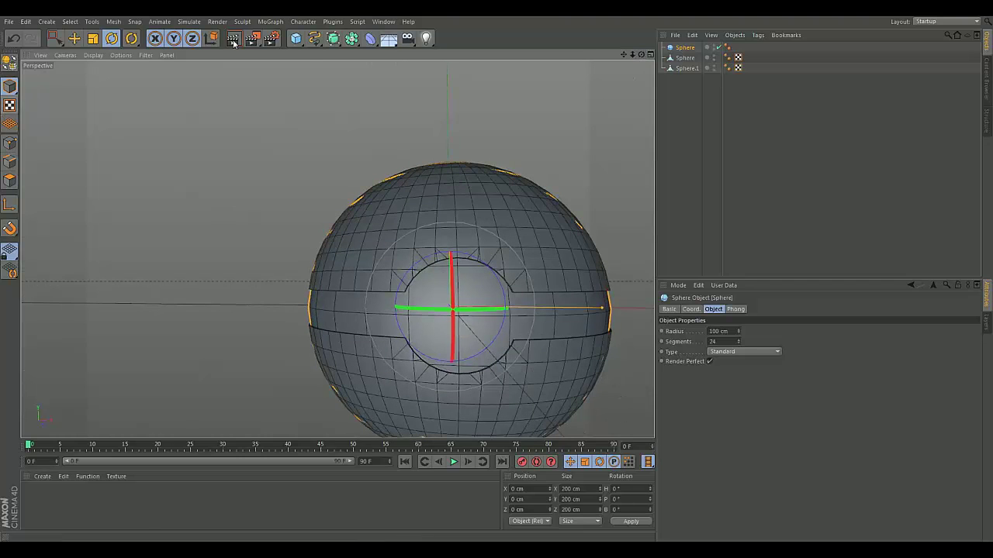
{"action": "left_click", "coordinate": [295, 38]}
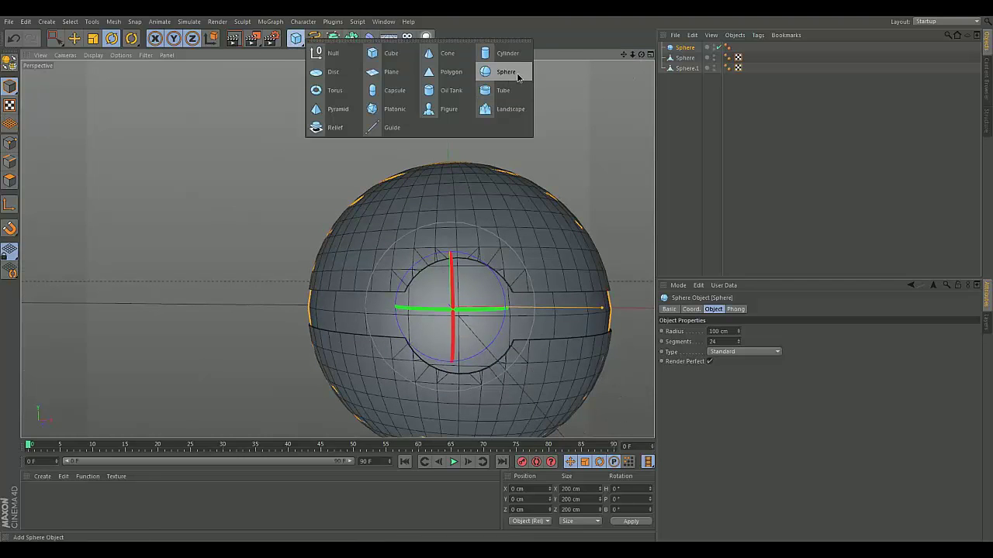
{"action": "left_click", "coordinate": [505, 53]}
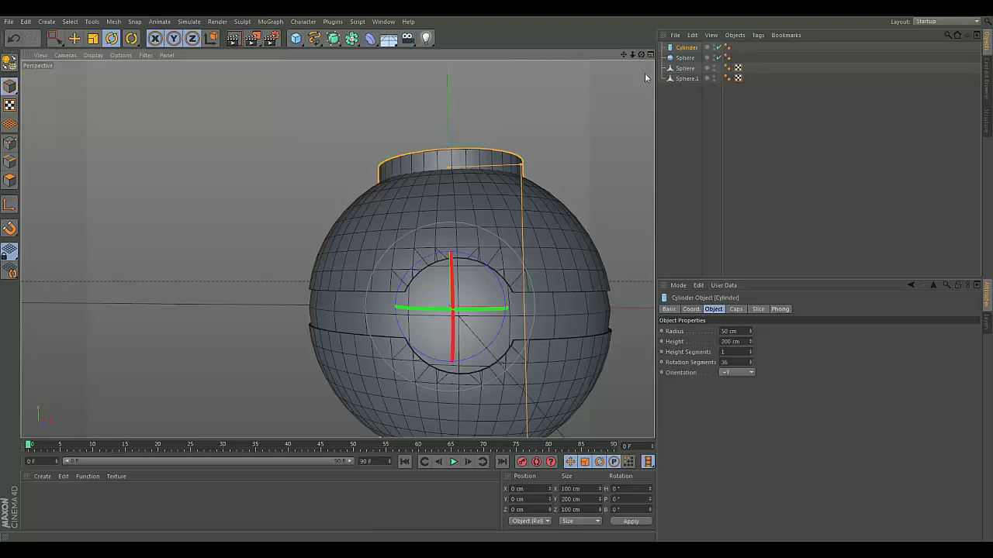
{"action": "left_click", "coordinate": [724, 331]}
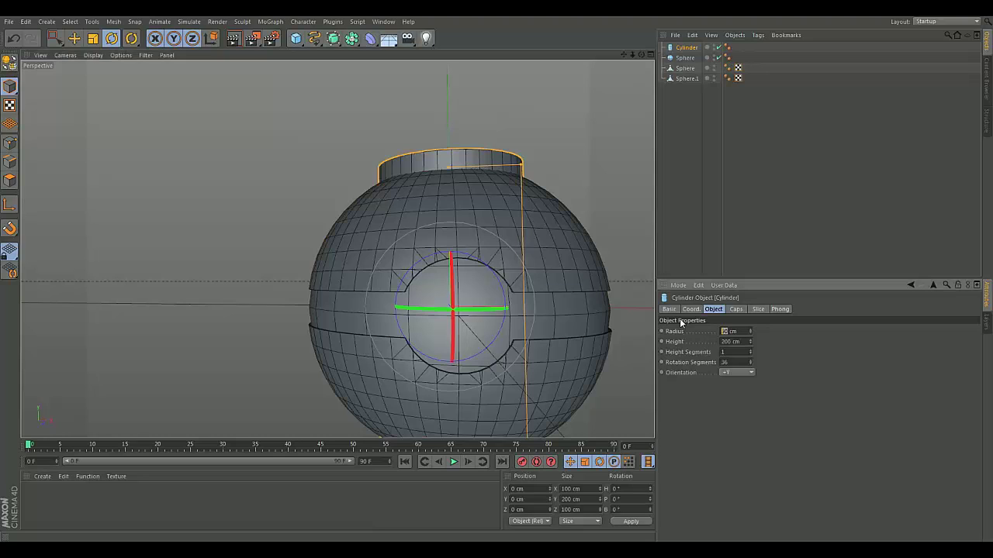
{"action": "key", "text": "Return"}
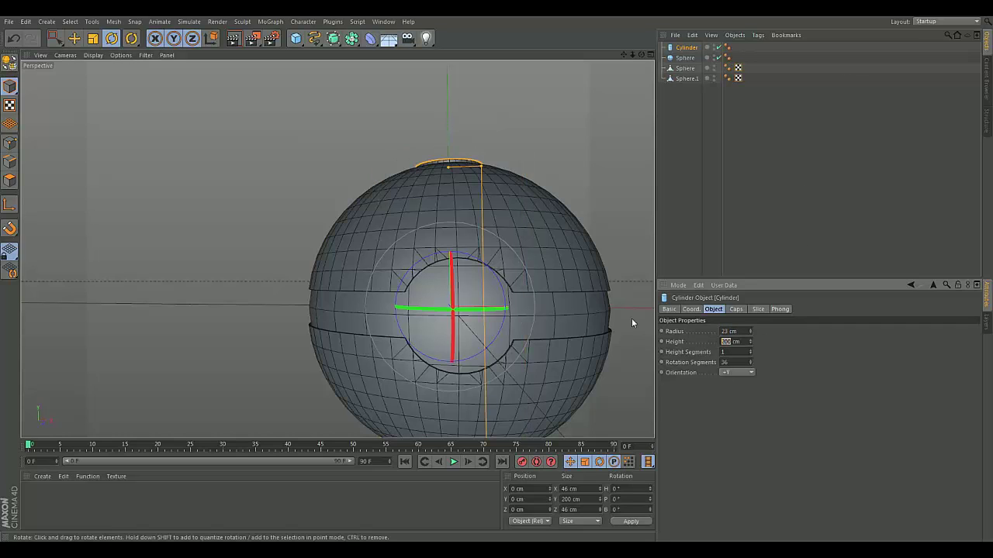
{"action": "type", "text": "50"}
{"action": "key", "text": "Return"}
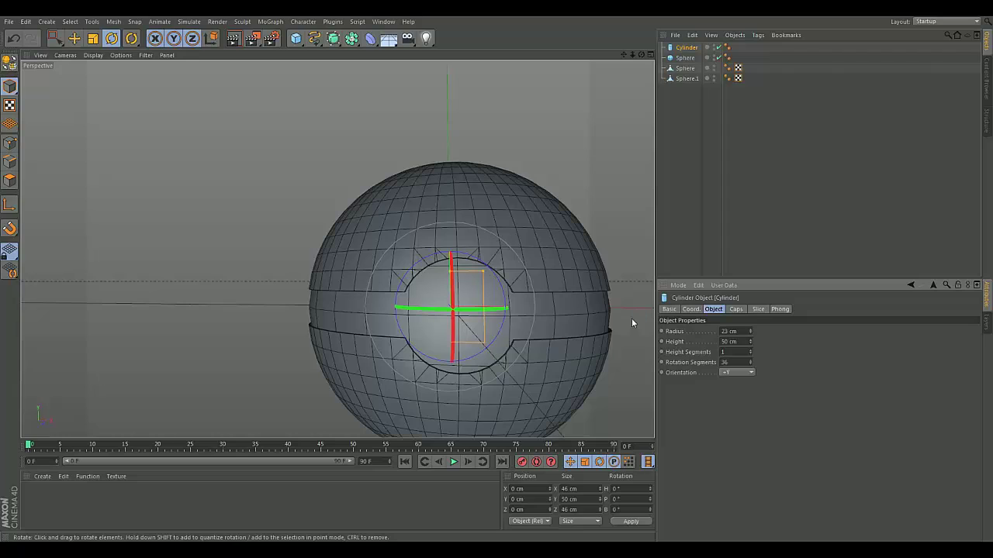
Set the button cylinder's pitch rotation to 90° so it faces the opening.
{"action": "left_click", "coordinate": [614, 500]}
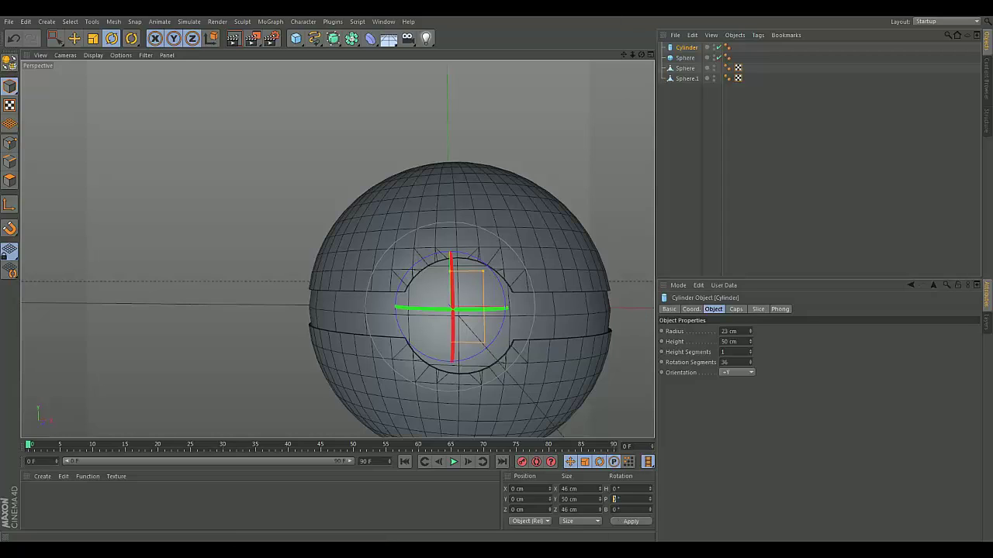
{"action": "type", "text": "90"}
{"action": "key", "text": "Return"}
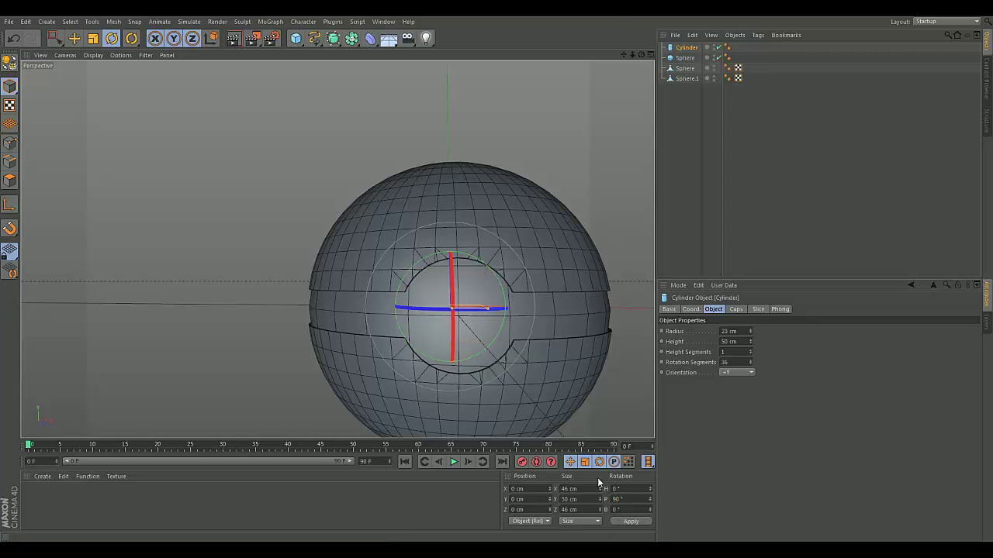
Move the button cylinder outward to about -74 cm in Z so it protrudes slightly from the inner sphere.
{"action": "left_click_drag", "start_coordinate": [642, 55], "coordinate": [263, 59]}
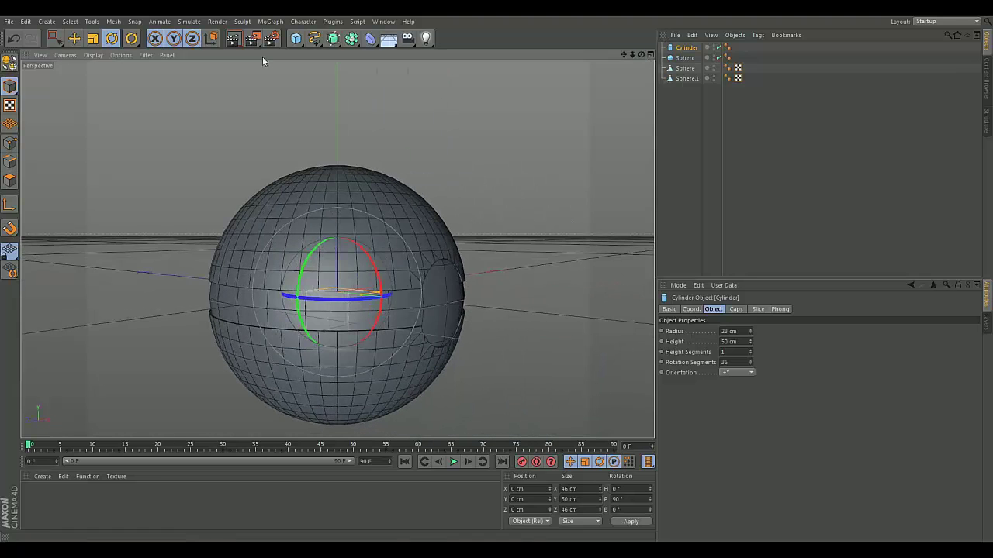
{"action": "left_click", "coordinate": [74, 38]}
{"action": "left_click_drag", "start_coordinate": [355, 304], "coordinate": [507, 317]}
{"action": "left_click_drag", "start_coordinate": [641, 55], "coordinate": [641, 55]}
{"action": "left_click_drag", "start_coordinate": [462, 308], "coordinate": [459, 308]}
{"action": "left_click", "coordinate": [752, 197]}
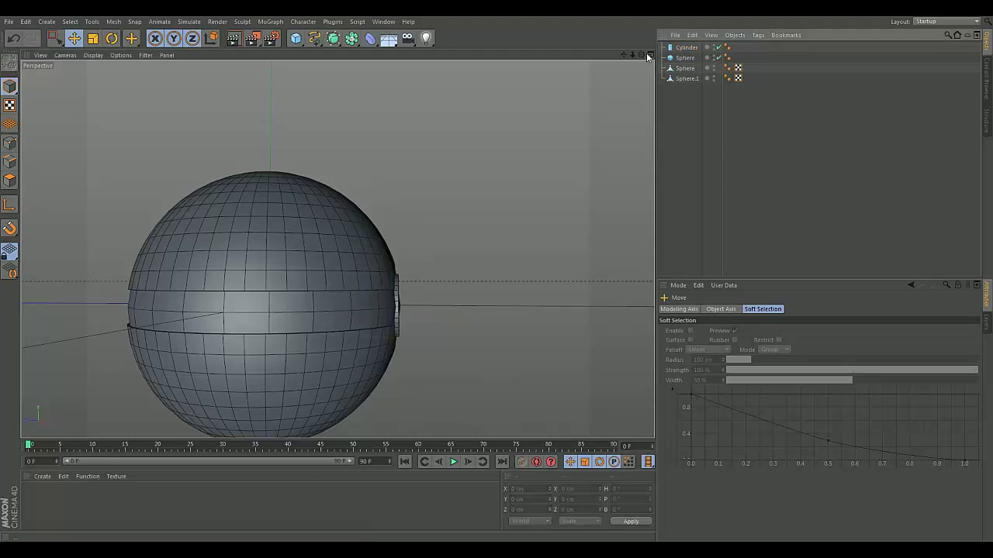
{"action": "left_click_drag", "start_coordinate": [641, 55], "coordinate": [641, 55]}
{"action": "left_click", "coordinate": [423, 299]}
{"action": "left_click_drag", "start_coordinate": [465, 310], "coordinate": [468, 311]}
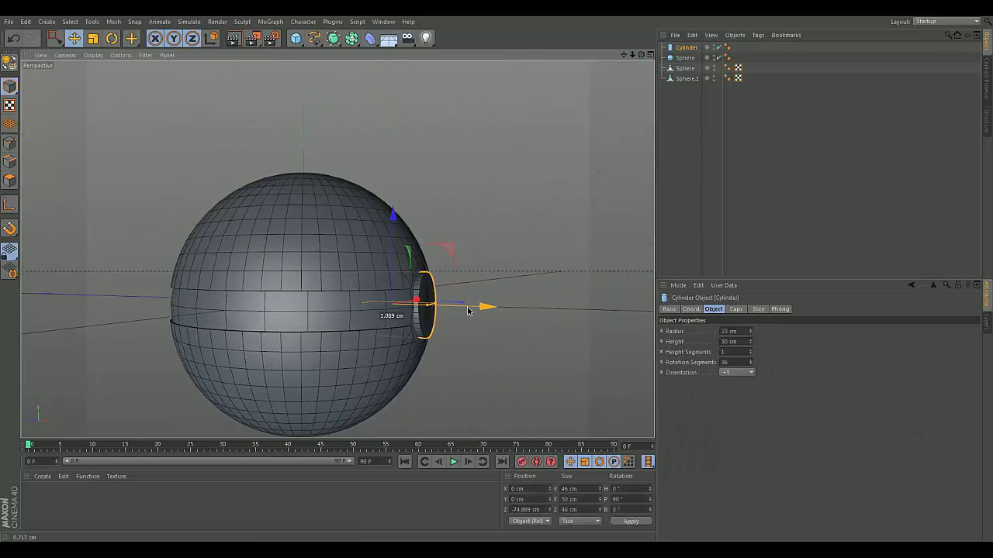
{"action": "left_click_drag", "start_coordinate": [468, 311], "coordinate": [467, 311]}
{"action": "left_click", "coordinate": [637, 155]}
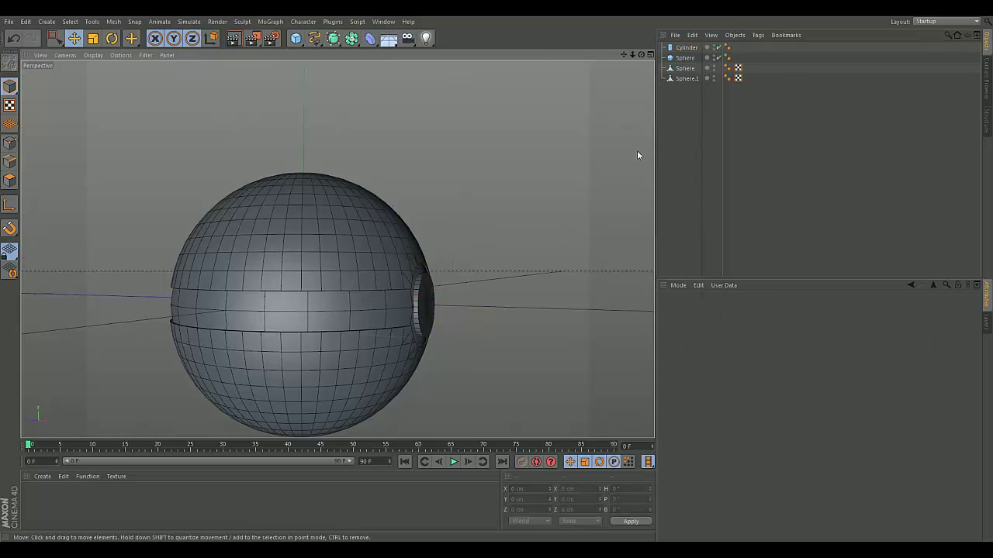
Duplicate the button cylinder and select the copy at the head of the object list.
{"action": "left_click", "coordinate": [683, 48]}
{"action": "left_click_drag", "start_coordinate": [684, 48], "coordinate": [690, 109], "text": "ctrl"}
{"action": "left_click_drag", "start_coordinate": [686, 49], "coordinate": [686, 48]}
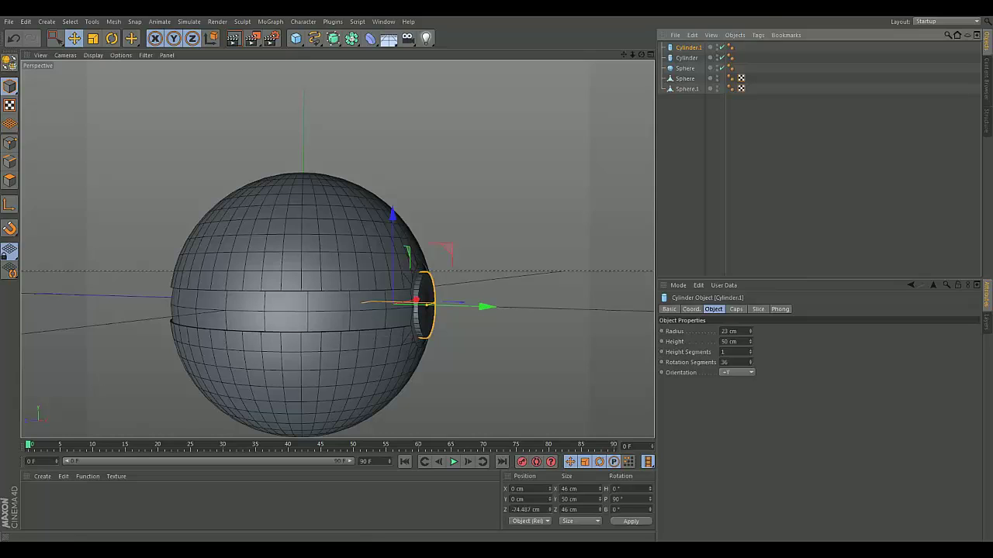
Try a radius of 0 cm on the cylinder copy with a shift to about -124 cm in Z, and undo the move.
{"action": "double_click", "coordinate": [724, 331]}
{"action": "type", "text": "0"}
{"action": "key", "text": "Return"}
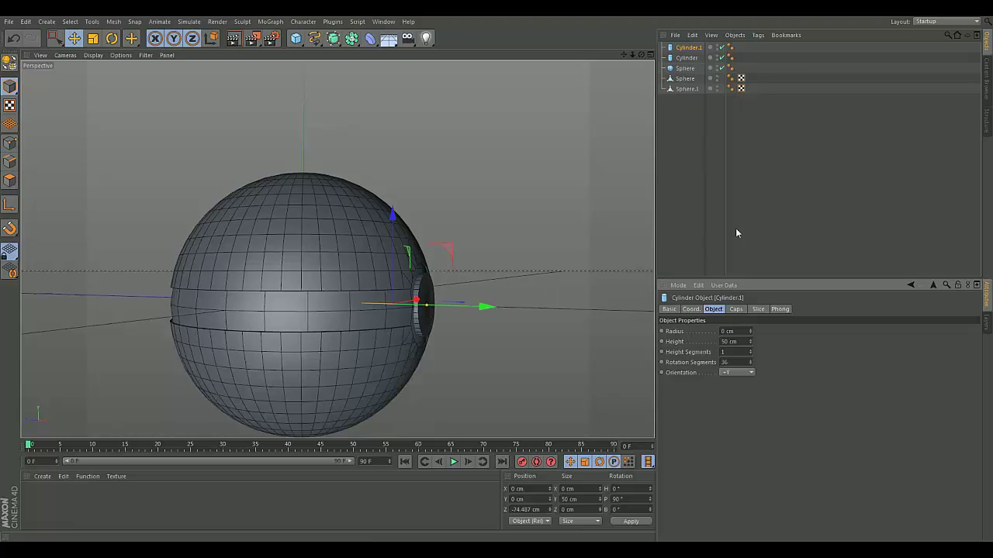
{"action": "left_click_drag", "start_coordinate": [487, 307], "coordinate": [561, 308]}
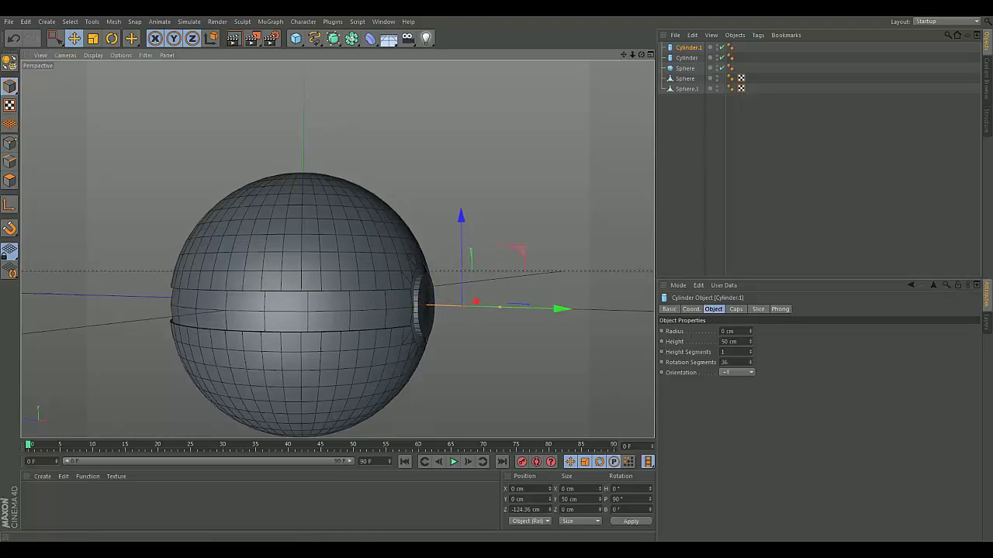
{"action": "left_click", "coordinate": [14, 38]}
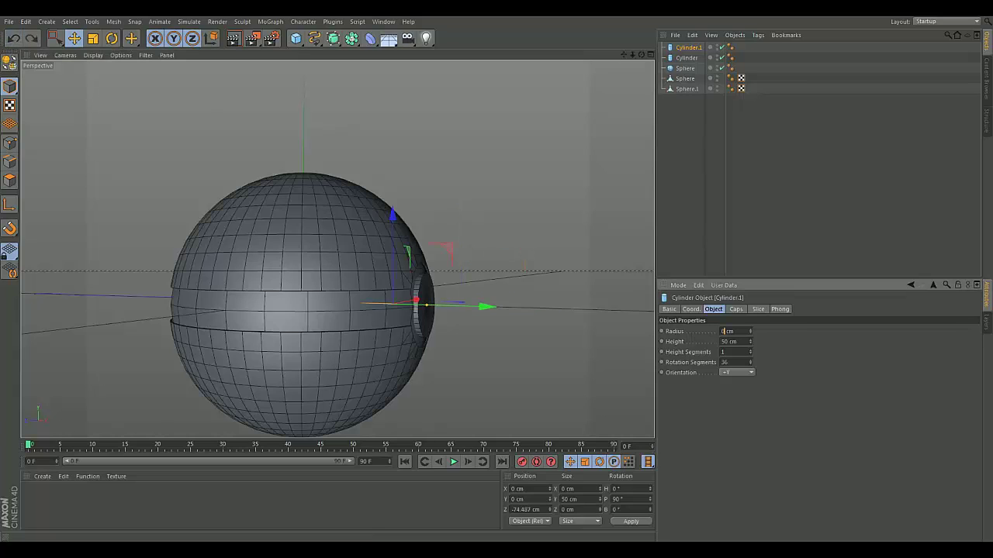
Set the copied cylinder's radius to 19 cm, refine it to 15 cm, and move it outward to about -77.4 cm in Z.
{"action": "key", "text": "Return"}
{"action": "mouse_move", "coordinate": [483, 302]}
{"action": "left_mouse_down"}
{"action": "mouse_move", "coordinate": [499, 308]}
{"action": "mouse_move", "coordinate": [490, 311]}
{"action": "left_mouse_up"}
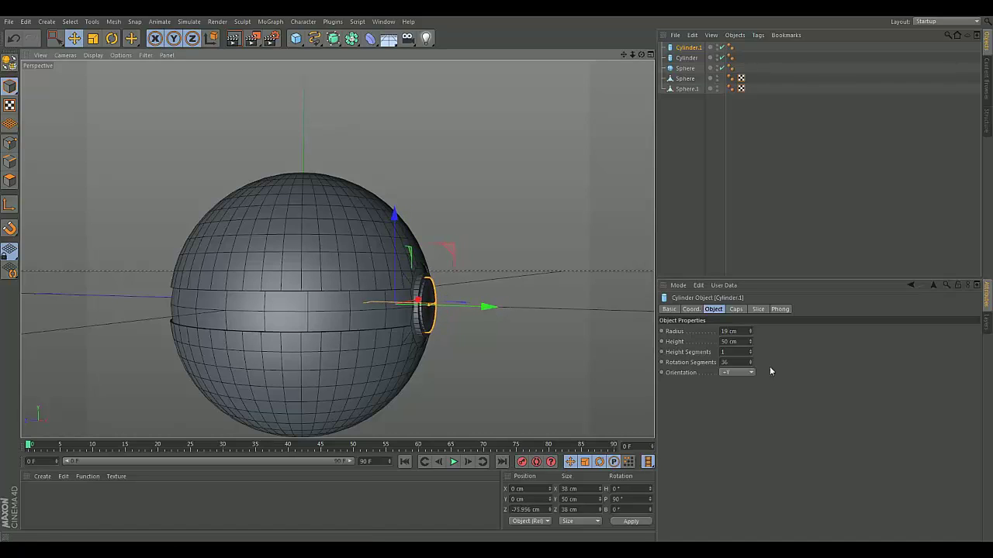
{"action": "left_click", "coordinate": [724, 331]}
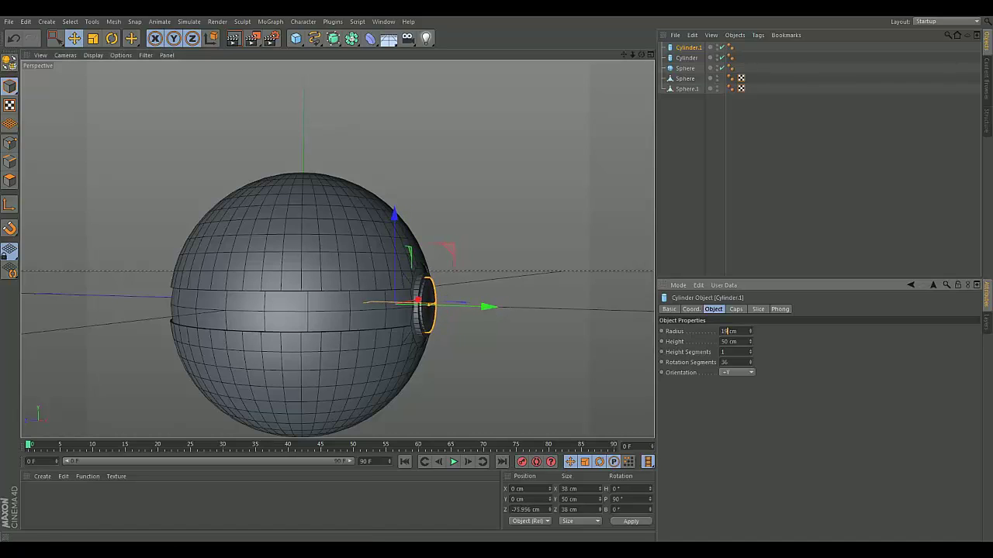
{"action": "key", "text": "Return"}
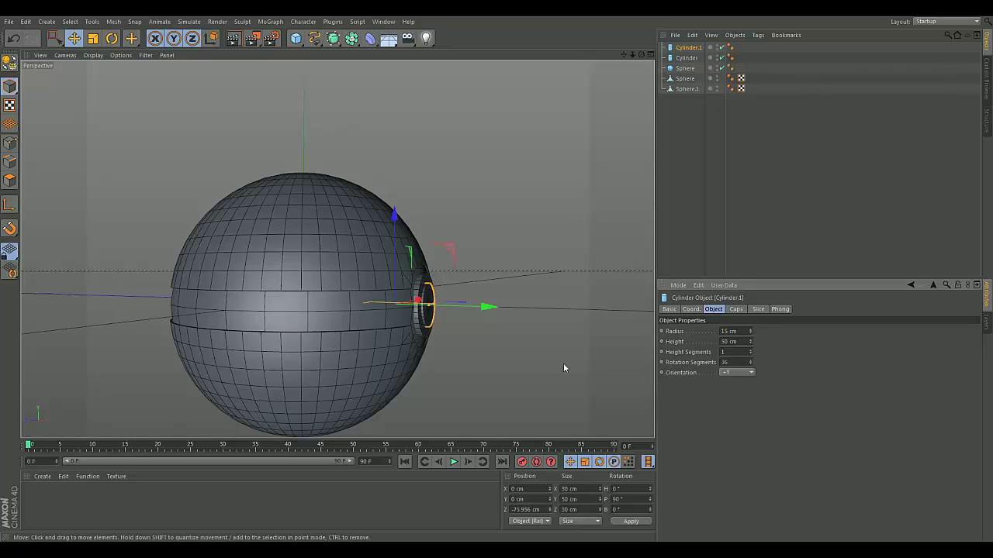
{"action": "left_click_drag", "start_coordinate": [485, 305], "coordinate": [492, 308]}
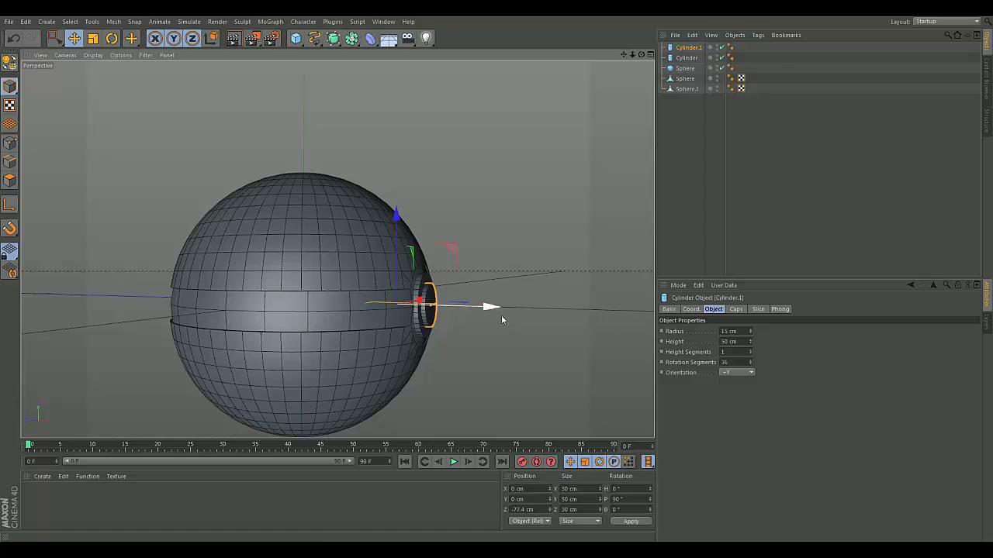
{"action": "left_click", "coordinate": [771, 418]}
{"action": "left_click_drag", "start_coordinate": [642, 55], "coordinate": [598, 129]}
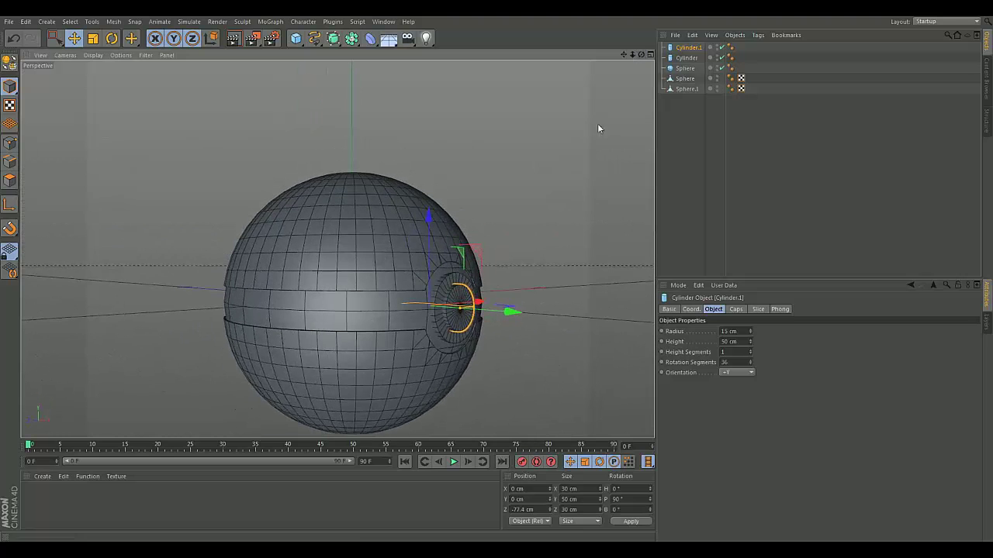
Create four new materials and open the one named Mat in the Material Editor.
{"action": "double_click", "coordinate": [184, 501]}
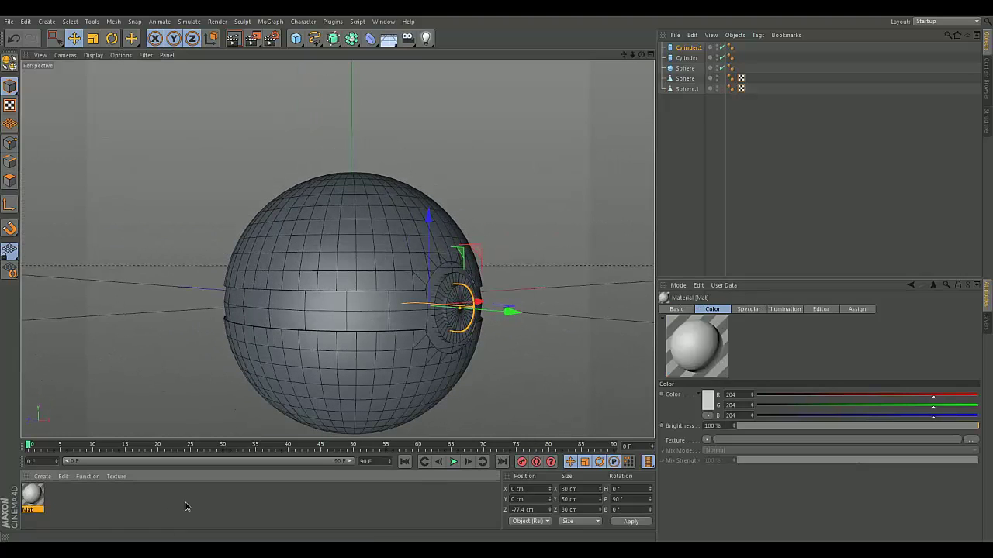
{"action": "double_click", "coordinate": [185, 501]}
{"action": "double_click", "coordinate": [185, 501]}
{"action": "double_click", "coordinate": [163, 502]}
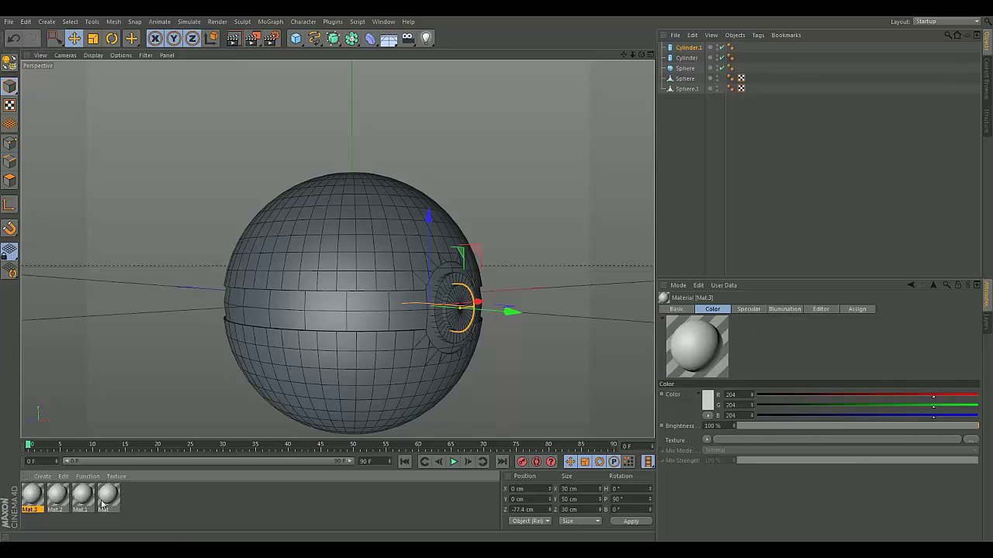
{"action": "double_click", "coordinate": [116, 502]}
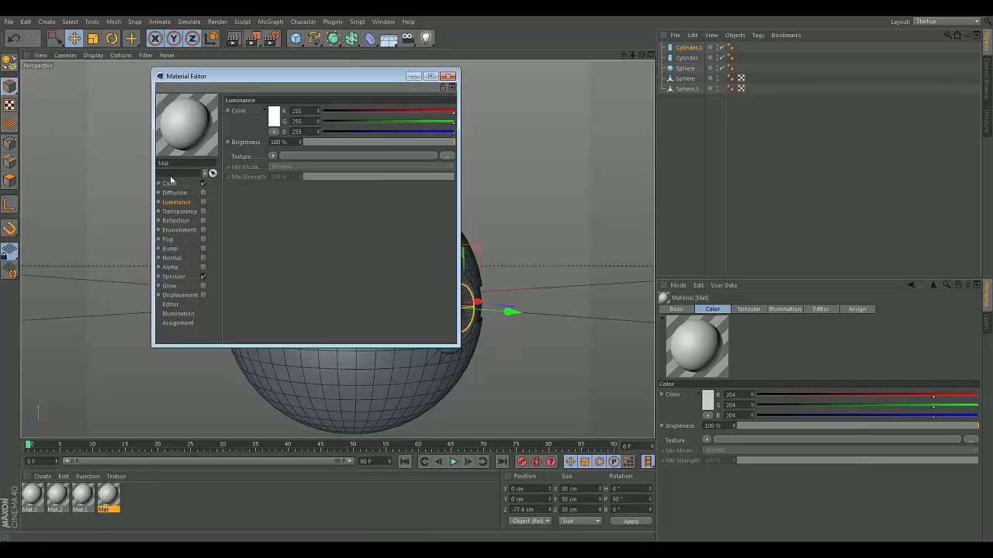
Rename the open material White and set its colour to pure white, RGB 255, 255, 255.
{"action": "key", "text": "BackSpace"}
{"action": "key", "text": "Return"}
{"action": "left_click", "coordinate": [170, 183]}
{"action": "left_click", "coordinate": [271, 118]}
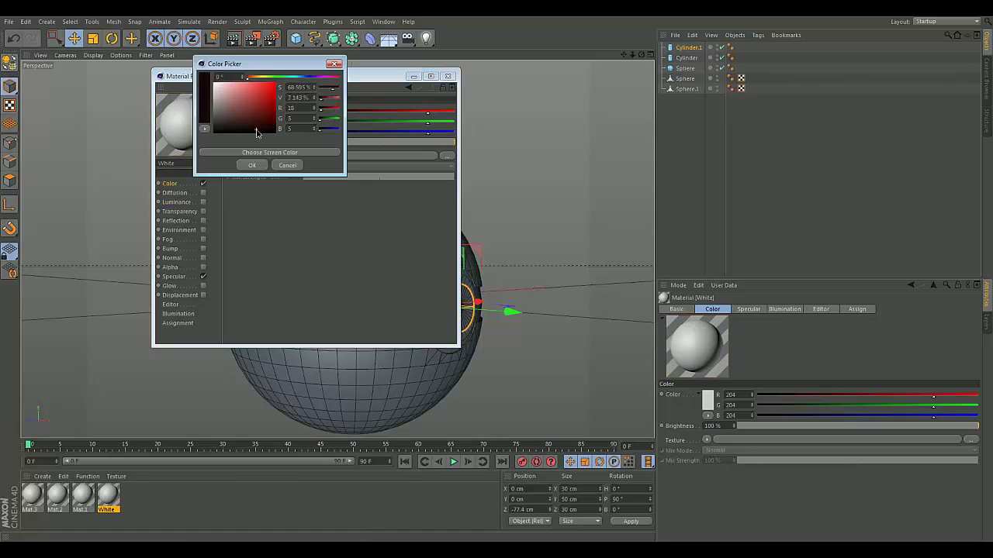
{"action": "left_click", "coordinate": [252, 169]}
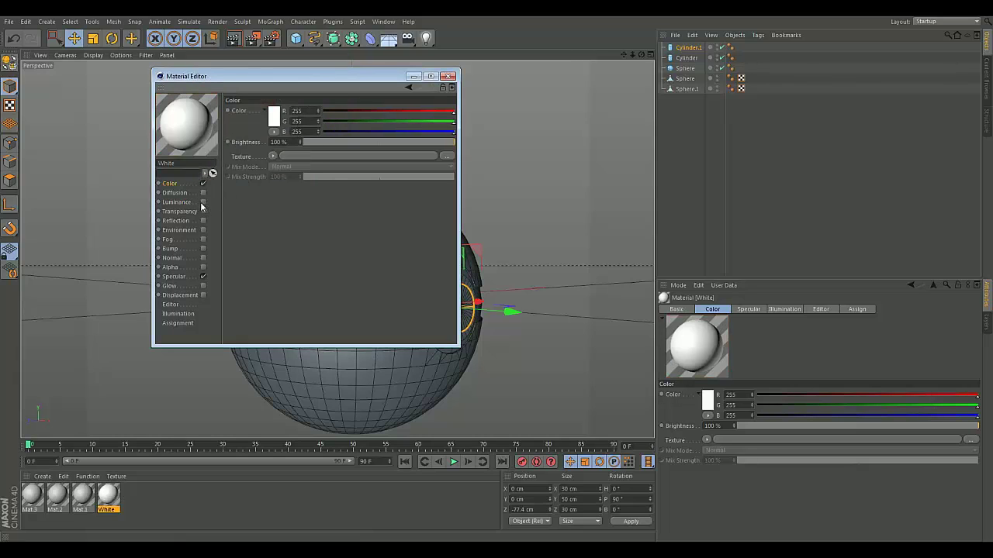
Enable luminance at 10% brightness on the White material, disable its specular, and enable reflection at 50% brightness.
{"action": "left_click", "coordinate": [203, 201]}
{"action": "left_click_drag", "start_coordinate": [373, 142], "coordinate": [336, 146]}
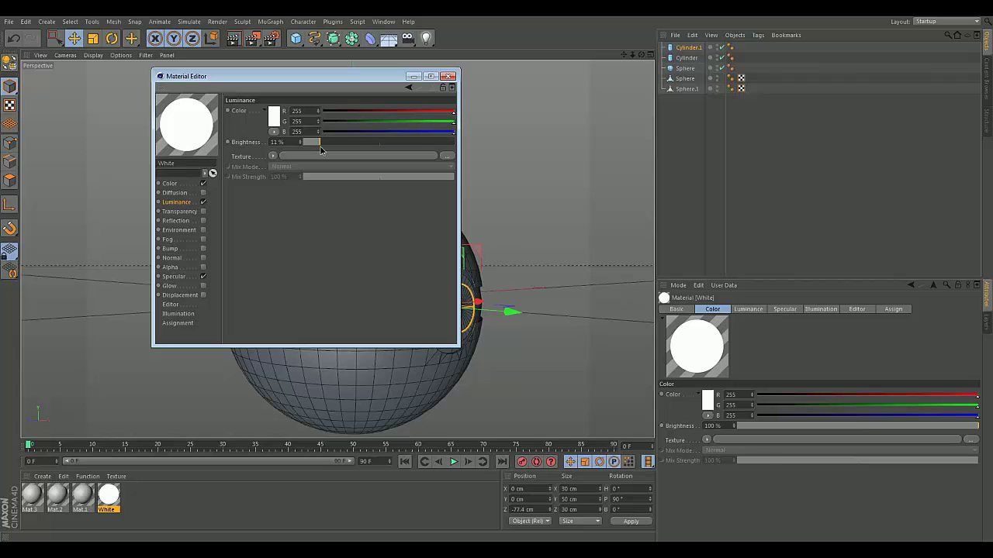
{"action": "left_click", "coordinate": [203, 277]}
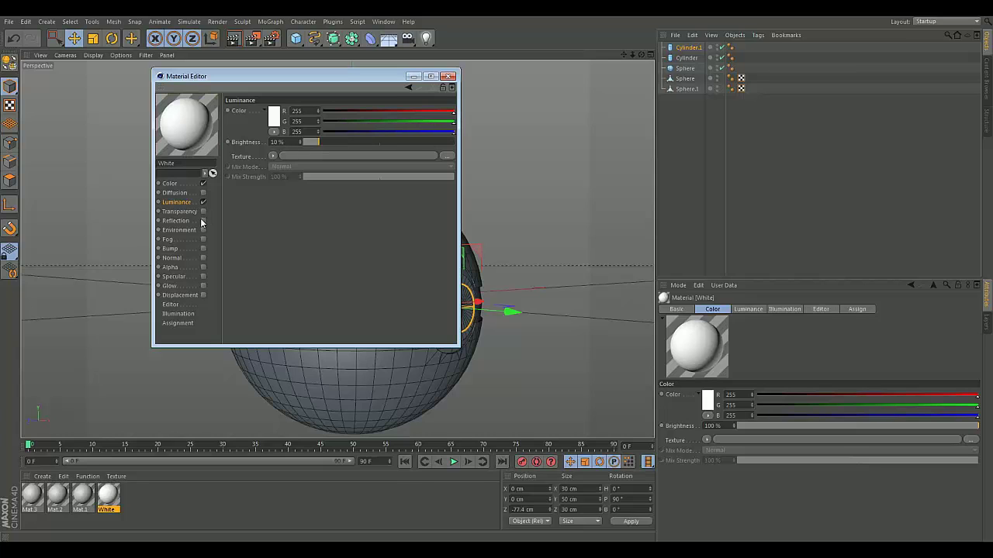
{"action": "left_click", "coordinate": [202, 221]}
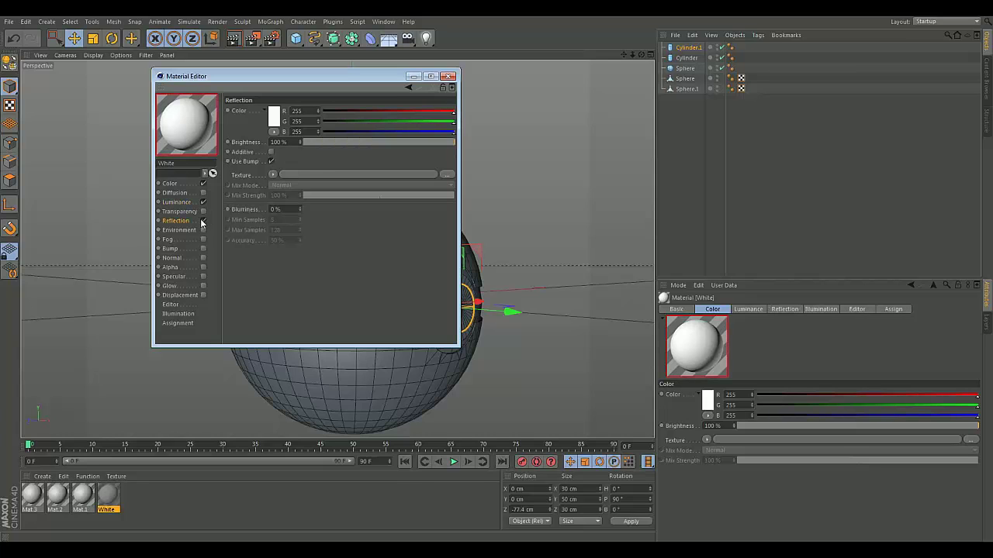
{"action": "left_click", "coordinate": [380, 142]}
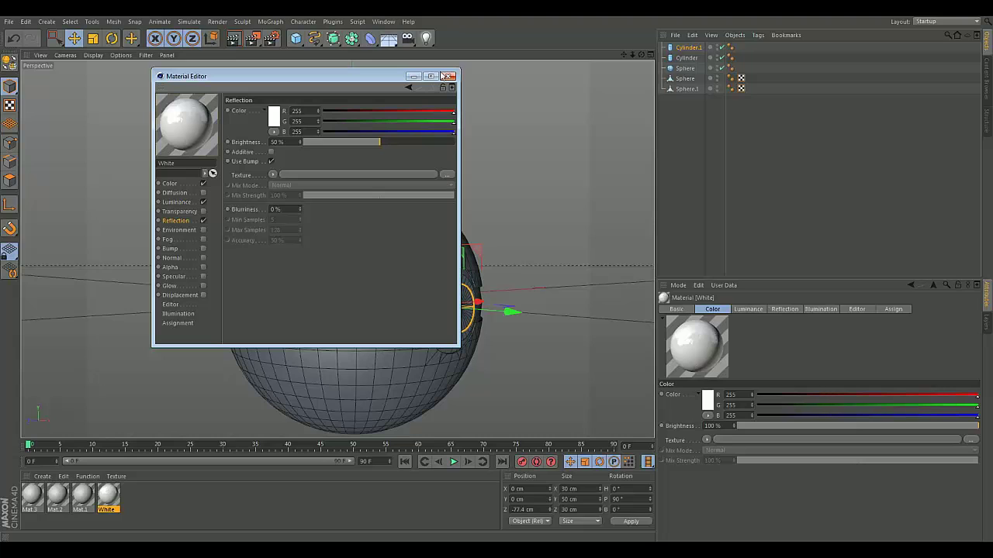
Raise the White material's luminance brightness to 20% and close the Material Editor.
{"action": "left_click", "coordinate": [184, 203]}
{"action": "left_click_drag", "start_coordinate": [321, 142], "coordinate": [326, 144]}
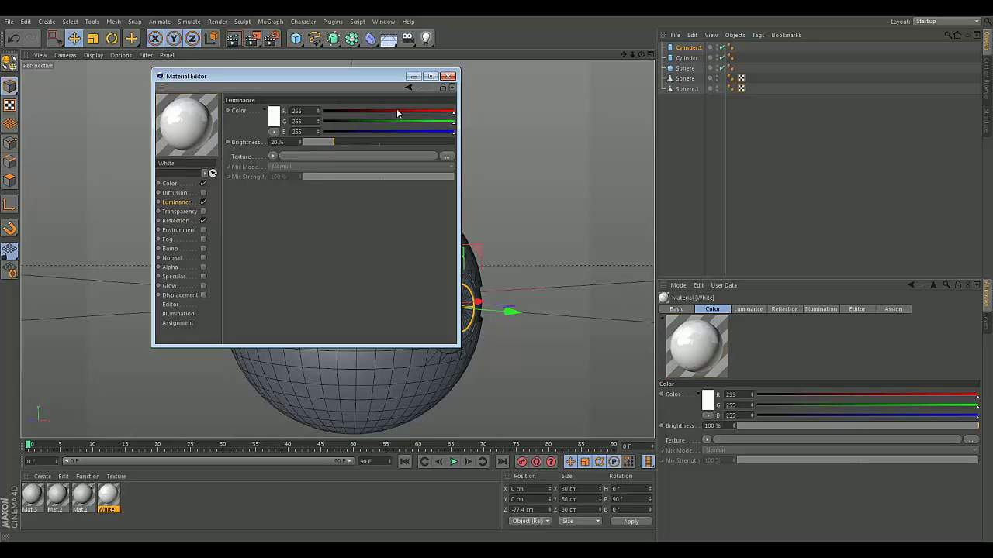
{"action": "left_click", "coordinate": [448, 76]}
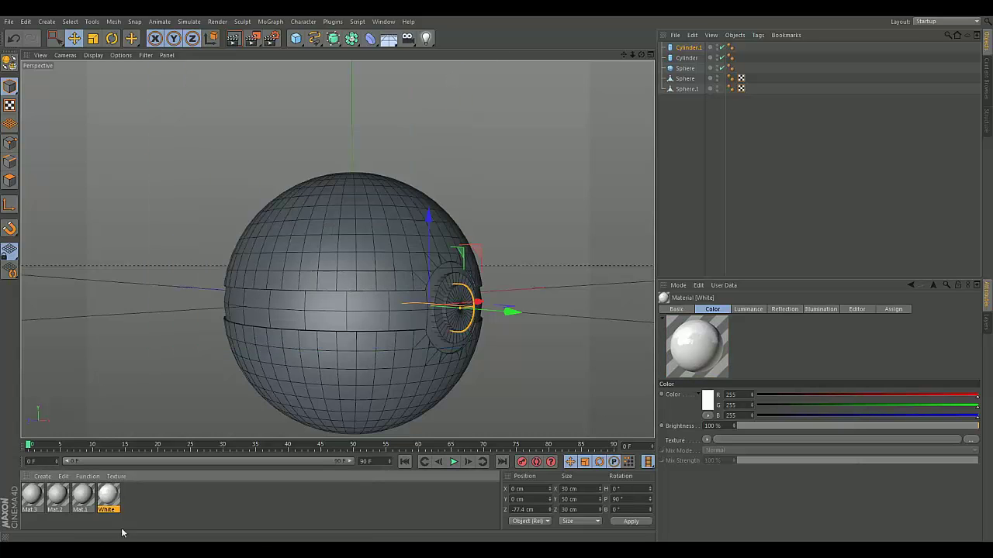
Rename the material Mat.1 as Red and set its colour to RGB 255, 0, 0.
{"action": "double_click", "coordinate": [83, 497]}
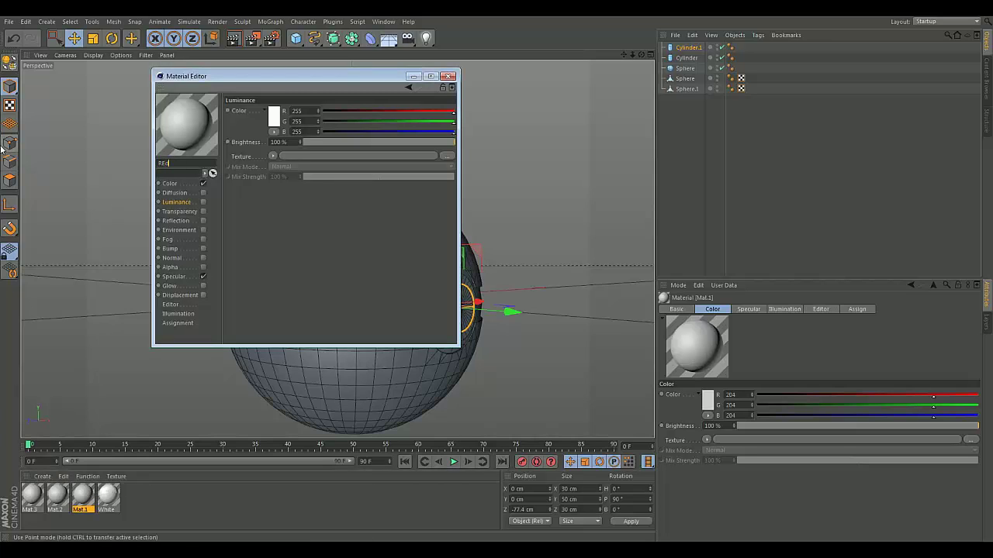
{"action": "left_click", "coordinate": [339, 245]}
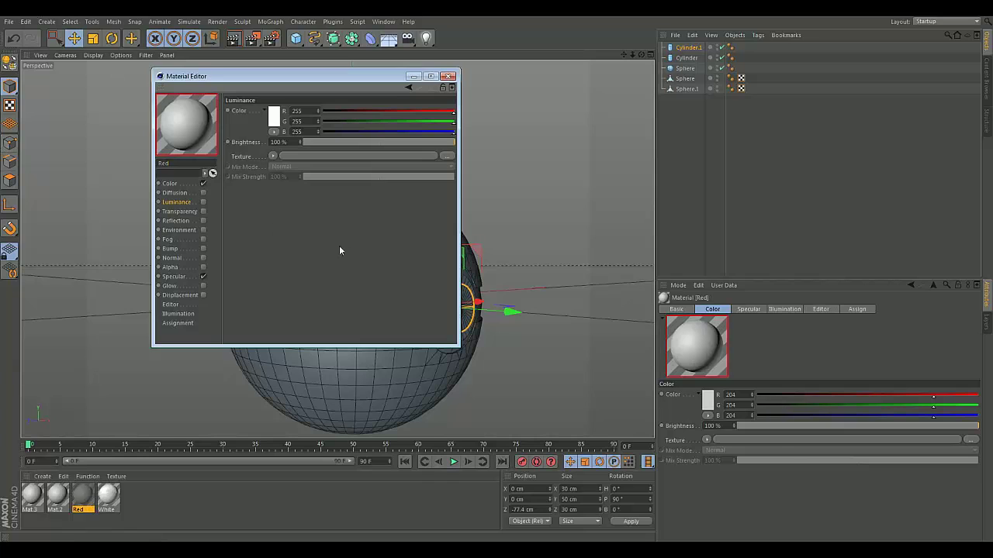
{"action": "left_click", "coordinate": [177, 184]}
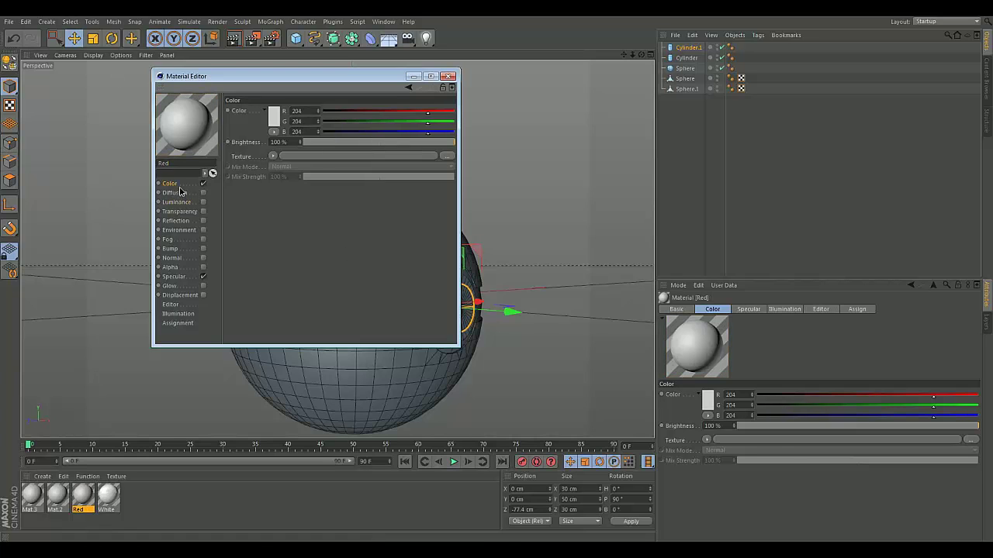
{"action": "left_click", "coordinate": [274, 116]}
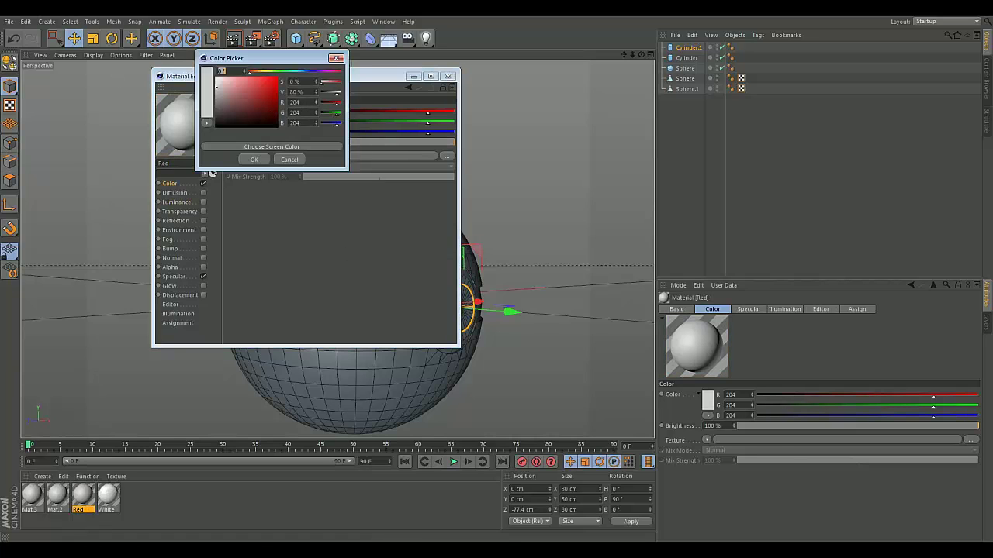
{"action": "left_click", "coordinate": [253, 160]}
Give the Red material 15% luminance and 50% reflection, with specular disabled, and close the Material Editor.
{"action": "left_click", "coordinate": [203, 202]}
{"action": "left_click", "coordinate": [313, 142]}
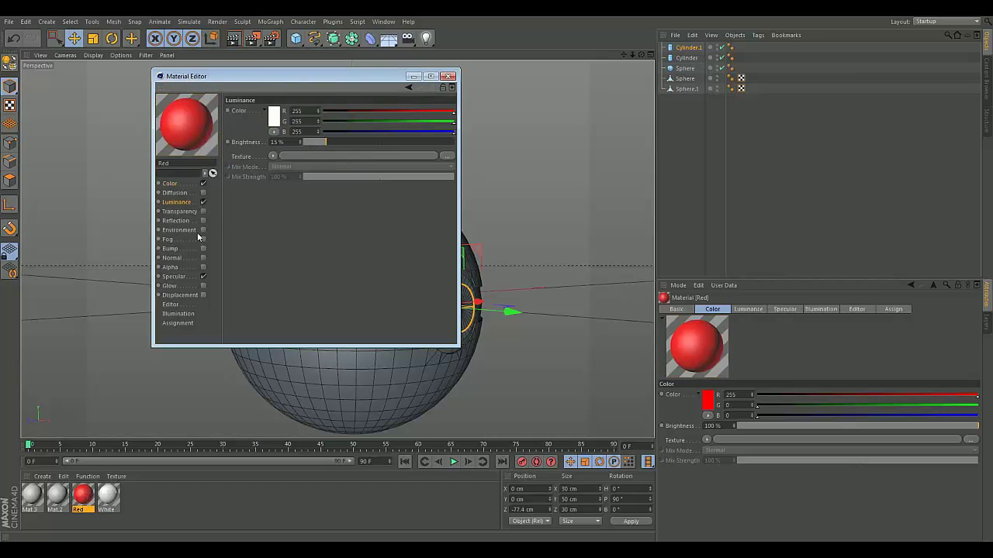
{"action": "left_click", "coordinate": [204, 277]}
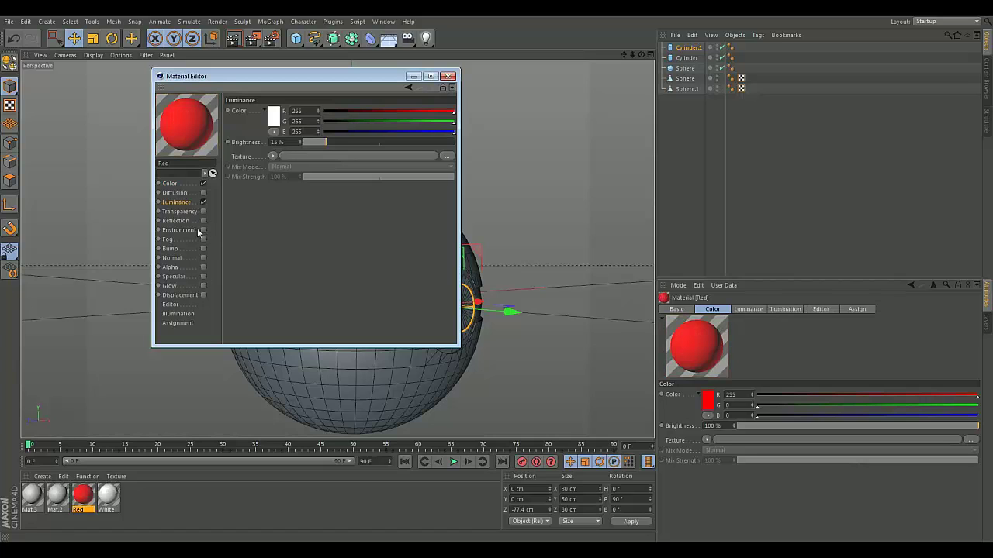
{"action": "left_click", "coordinate": [203, 221]}
{"action": "left_click_drag", "start_coordinate": [369, 143], "coordinate": [380, 142]}
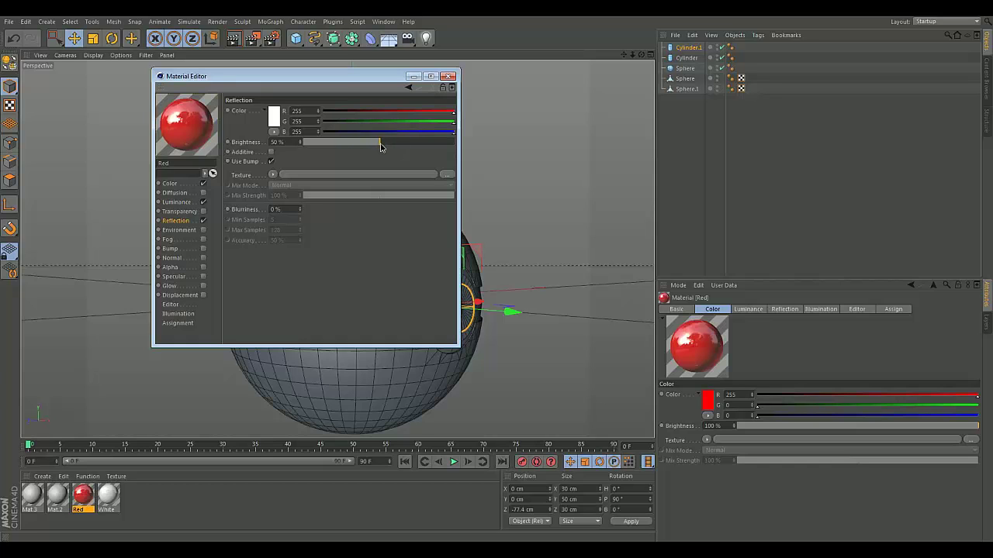
{"action": "left_click", "coordinate": [447, 76]}
Rename the material Mat.2 as Black and set its colour to RGB 0, 0, 0.
{"action": "double_click", "coordinate": [64, 492]}
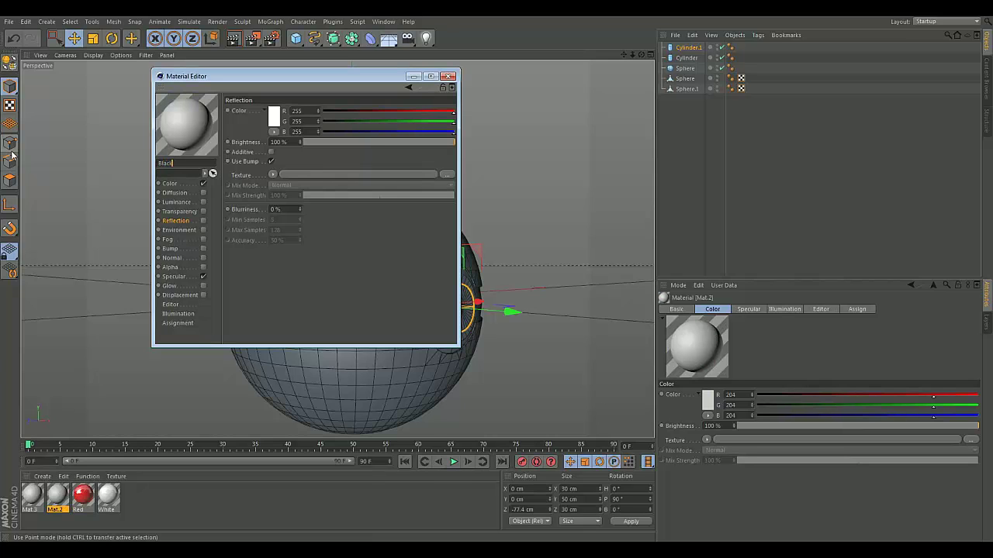
{"action": "left_click", "coordinate": [183, 184]}
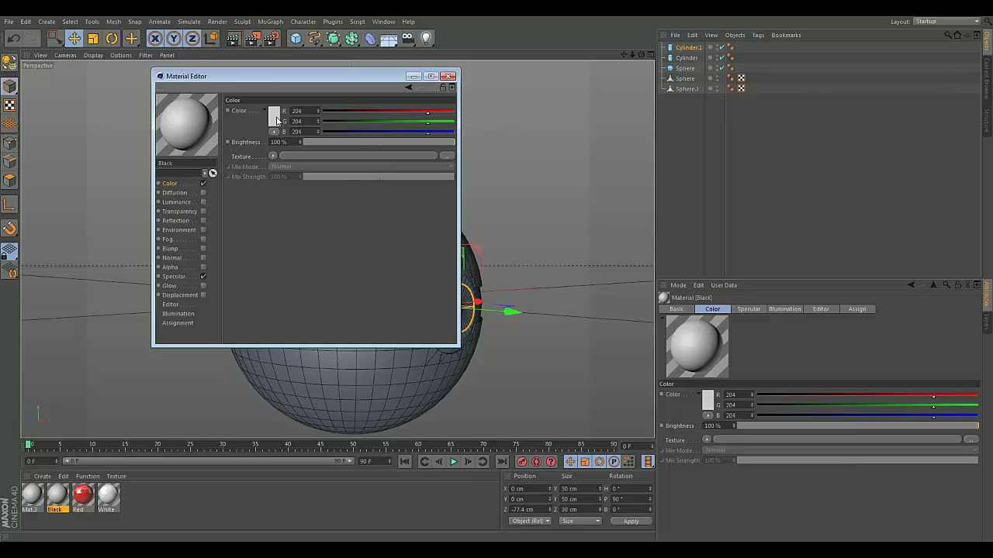
{"action": "left_click", "coordinate": [277, 118]}
{"action": "left_click_drag", "start_coordinate": [271, 126], "coordinate": [223, 171]}
{"action": "left_click", "coordinate": [250, 167]}
Give the Black material 10% luminance and about 49% reflection, with specular disabled, and close the Material Editor.
{"action": "left_click", "coordinate": [203, 202]}
{"action": "left_click", "coordinate": [323, 143]}
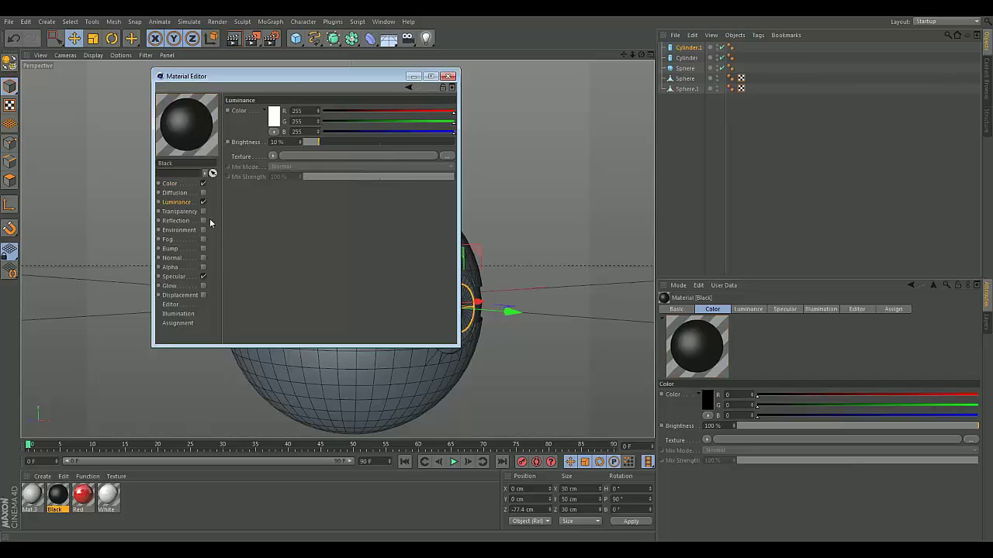
{"action": "left_click", "coordinate": [204, 220]}
{"action": "left_click", "coordinate": [377, 141]}
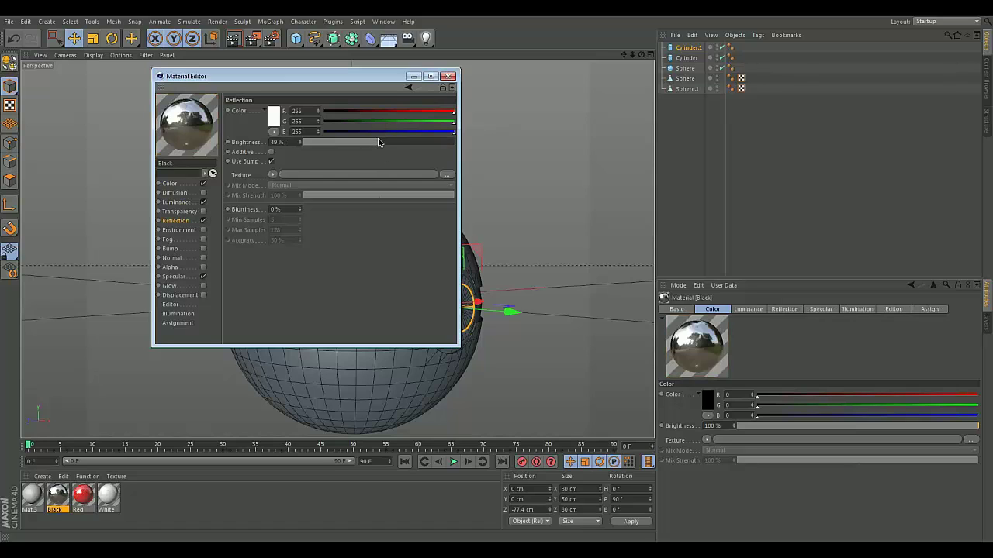
{"action": "left_click", "coordinate": [199, 278]}
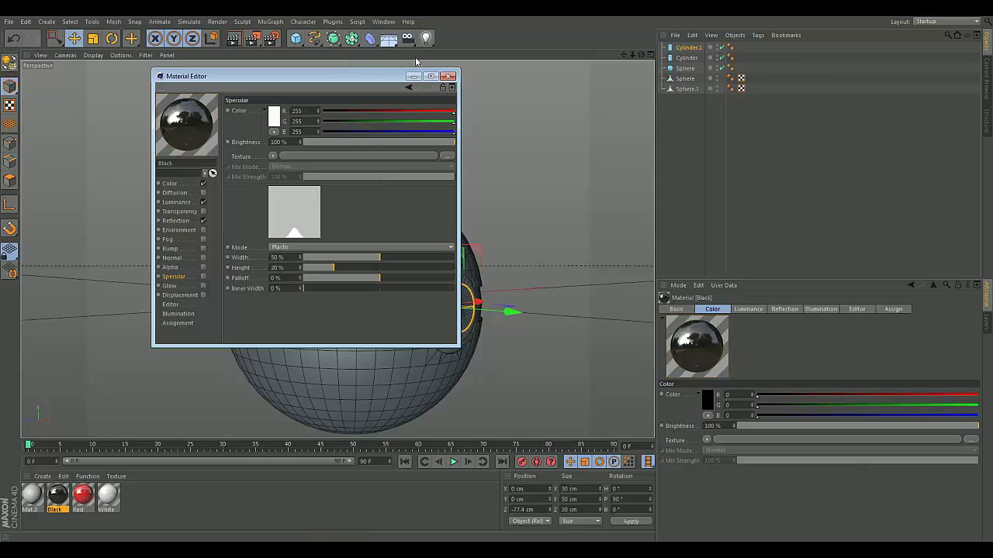
{"action": "left_click", "coordinate": [448, 76]}
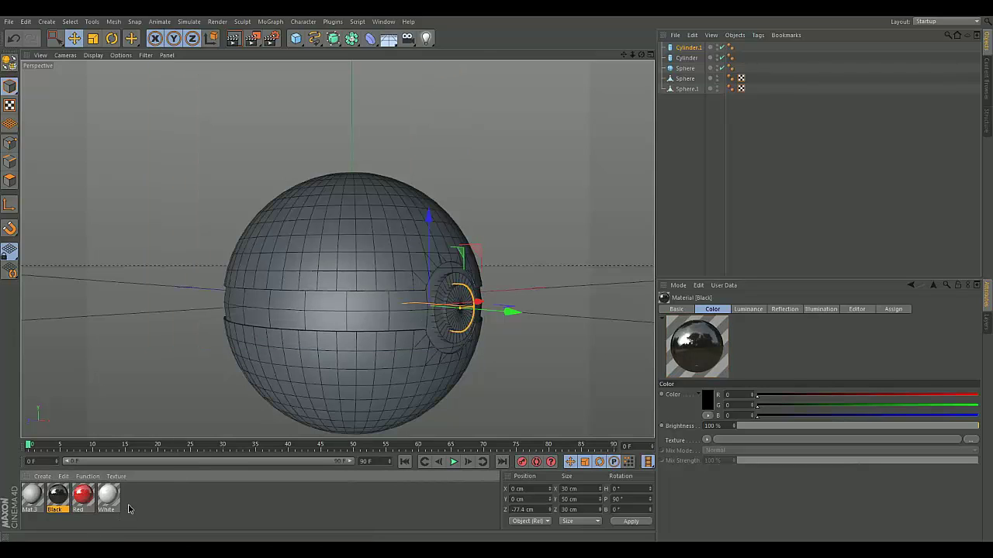
Apply White to both button cylinders and the lower shell, Red to the upper shell, and Black to the inner sphere.
{"action": "left_click", "coordinate": [101, 524]}
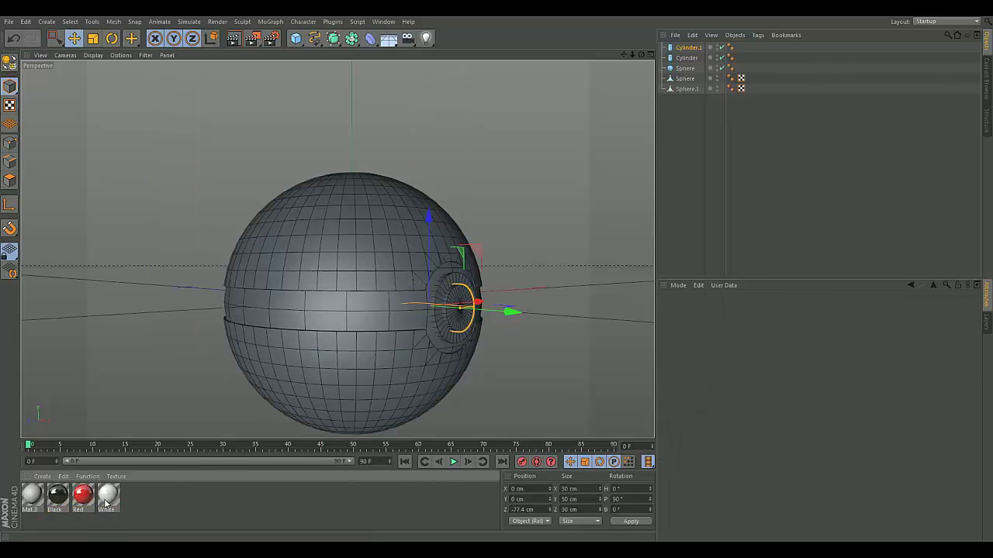
{"action": "left_click_drag", "start_coordinate": [275, 385], "coordinate": [461, 308]}
{"action": "left_click_drag", "start_coordinate": [348, 434], "coordinate": [444, 326]}
{"action": "left_click_drag", "start_coordinate": [276, 414], "coordinate": [333, 400]}
{"action": "left_click_drag", "start_coordinate": [81, 503], "coordinate": [315, 241]}
{"action": "left_click_drag", "start_coordinate": [58, 508], "coordinate": [329, 312]}
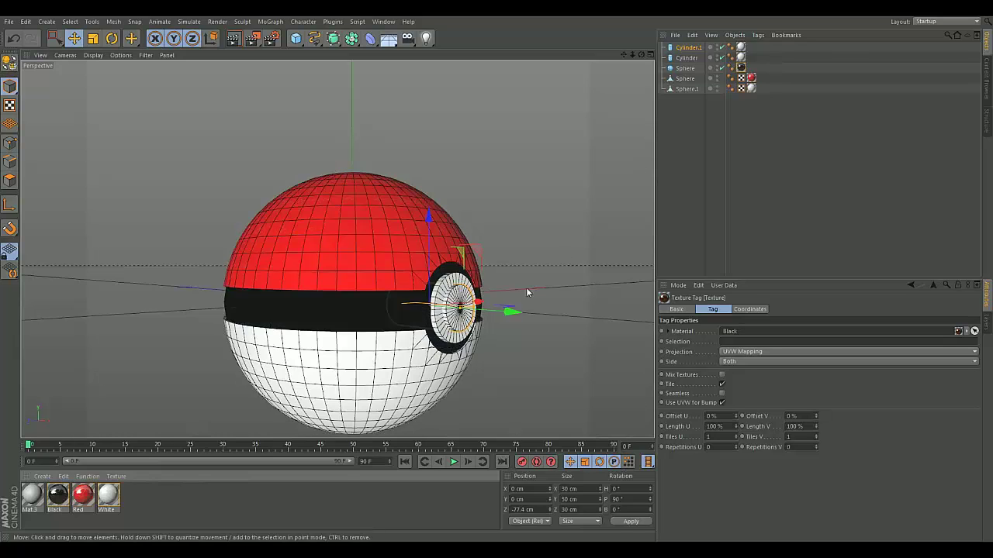
Examine the lower shell, inner sphere and upper shell, including the upper shell's coordinate, phong and basic properties.
{"action": "left_click", "coordinate": [395, 355]}
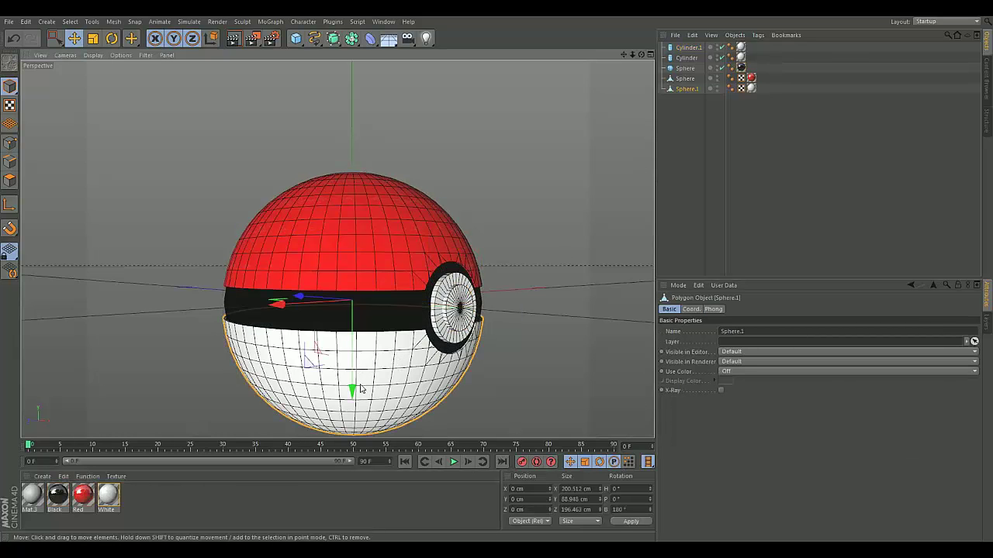
{"action": "left_click_drag", "start_coordinate": [643, 55], "coordinate": [606, 73]}
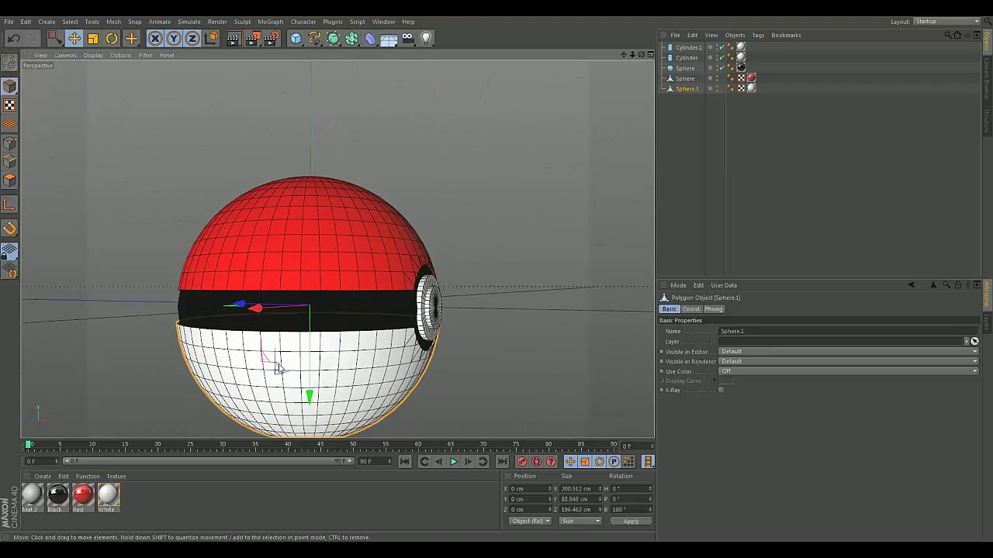
{"action": "left_click", "coordinate": [334, 314]}
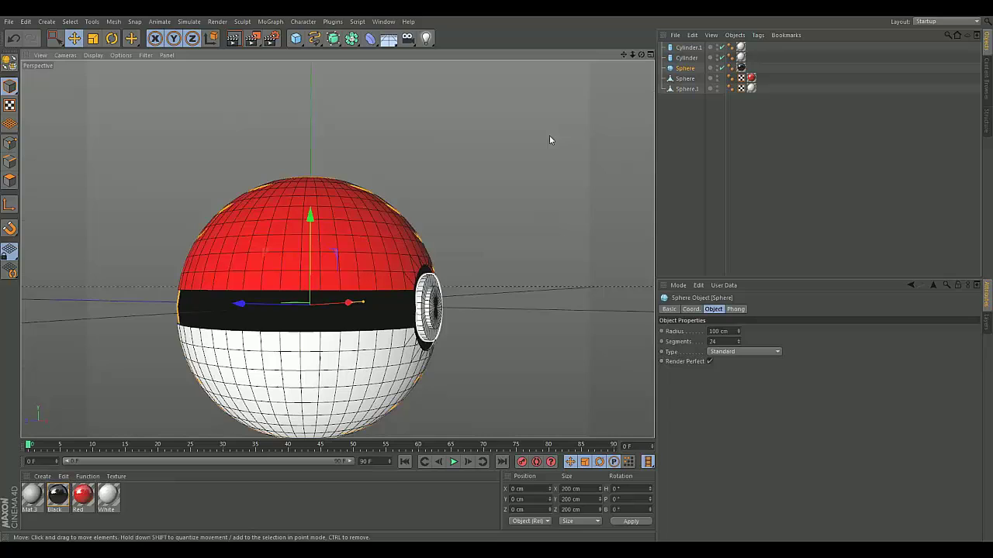
{"action": "left_click", "coordinate": [685, 78]}
{"action": "left_click", "coordinate": [687, 310]}
{"action": "left_click", "coordinate": [711, 309]}
{"action": "left_click", "coordinate": [692, 310]}
{"action": "left_click", "coordinate": [678, 310]}
{"action": "left_click_drag", "start_coordinate": [641, 55], "coordinate": [590, 45]}
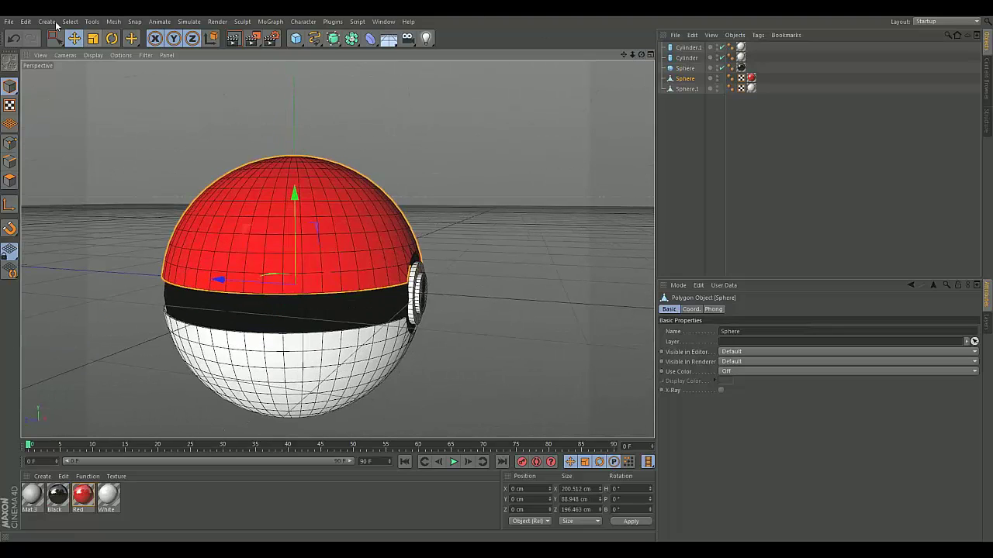
{"action": "left_click", "coordinate": [8, 21]}
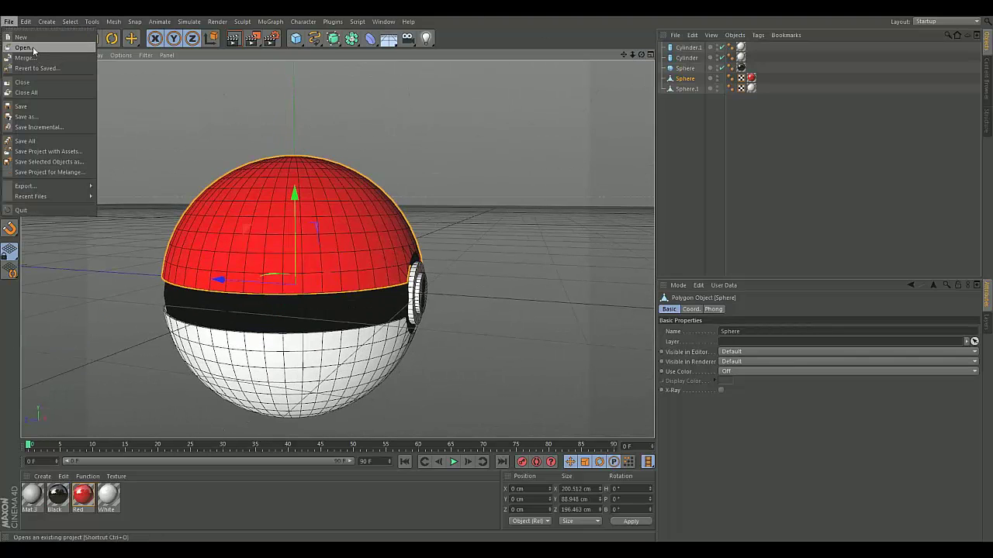
{"action": "mouse_move", "coordinate": [62, 195]}
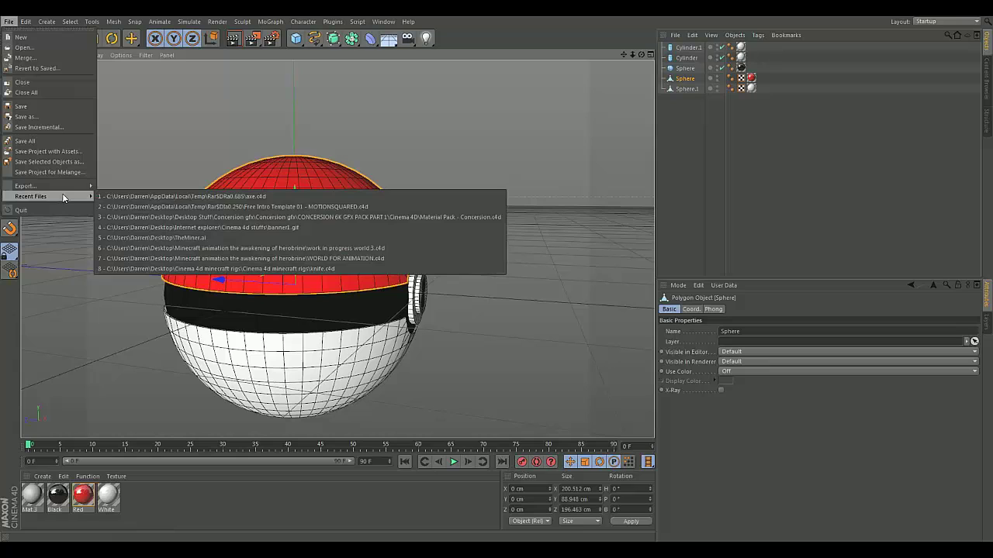
{"action": "left_click", "coordinate": [120, 197]}
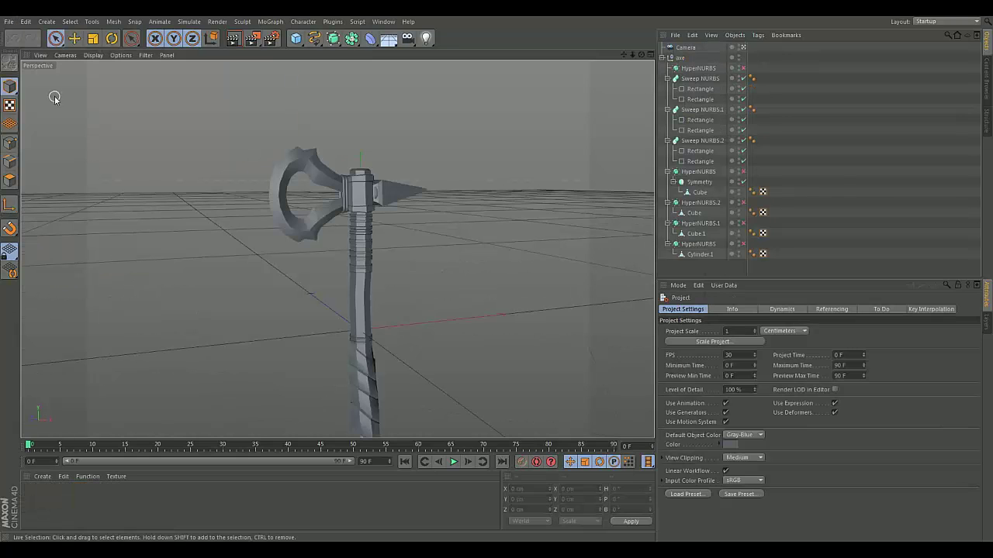
{"action": "left_click", "coordinate": [26, 21]}
{"action": "left_click", "coordinate": [165, 108]}
{"action": "left_click", "coordinate": [10, 22]}
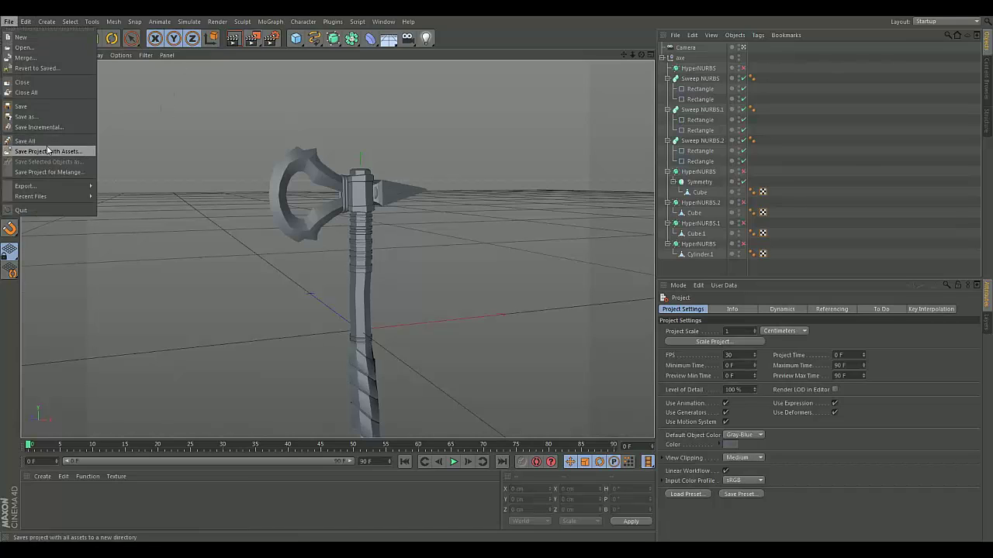
{"action": "mouse_move", "coordinate": [45, 195]}
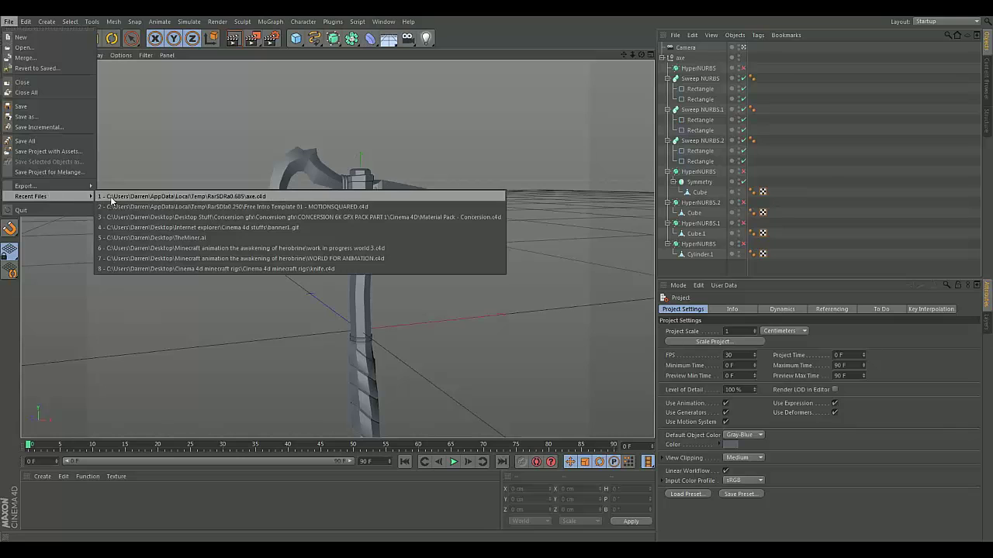
{"action": "left_click", "coordinate": [50, 210]}
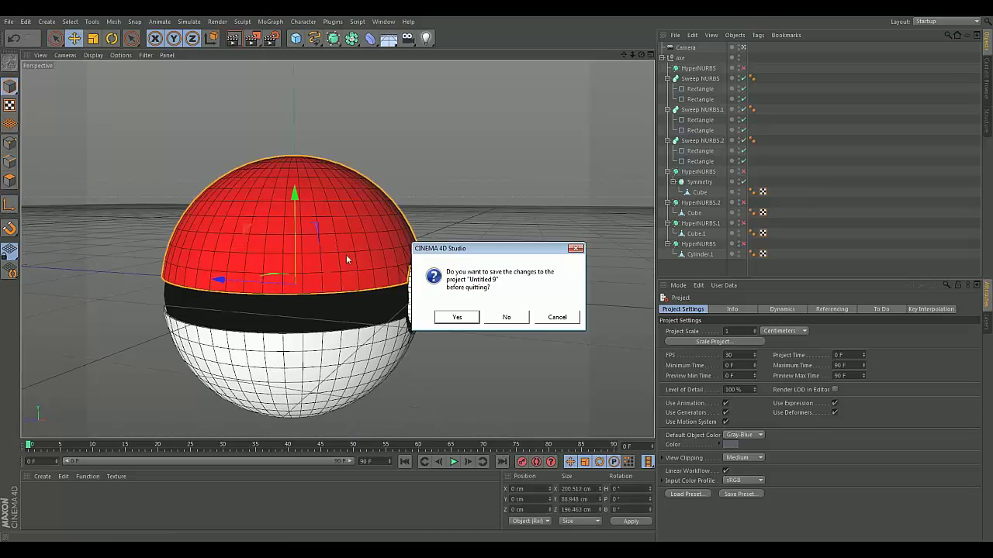
{"action": "left_click", "coordinate": [555, 318]}
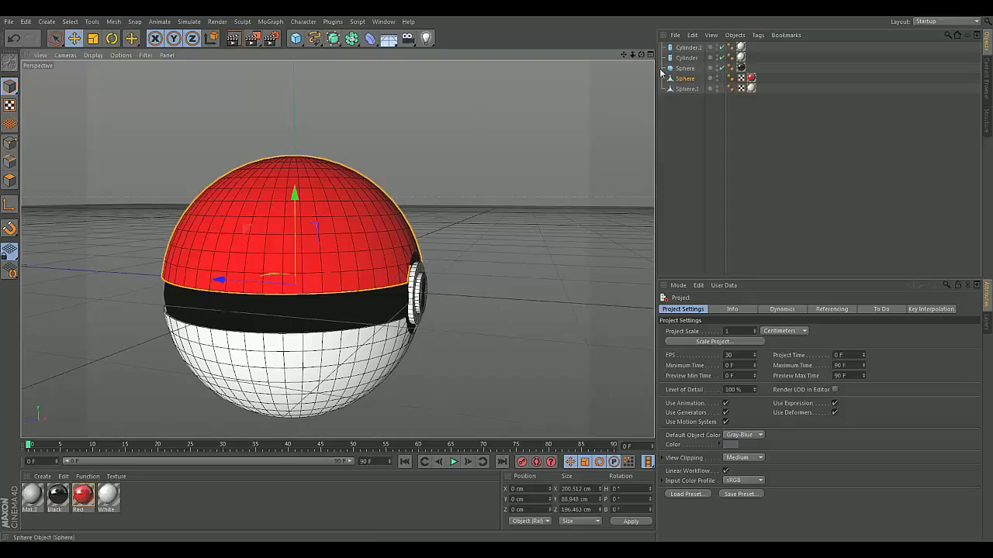
Add the Global Illumination effect to the render settings with its irradiance cache record density set to High, and close the settings.
{"action": "left_click_drag", "start_coordinate": [641, 56], "coordinate": [337, 249]}
{"action": "left_click", "coordinate": [273, 39]}
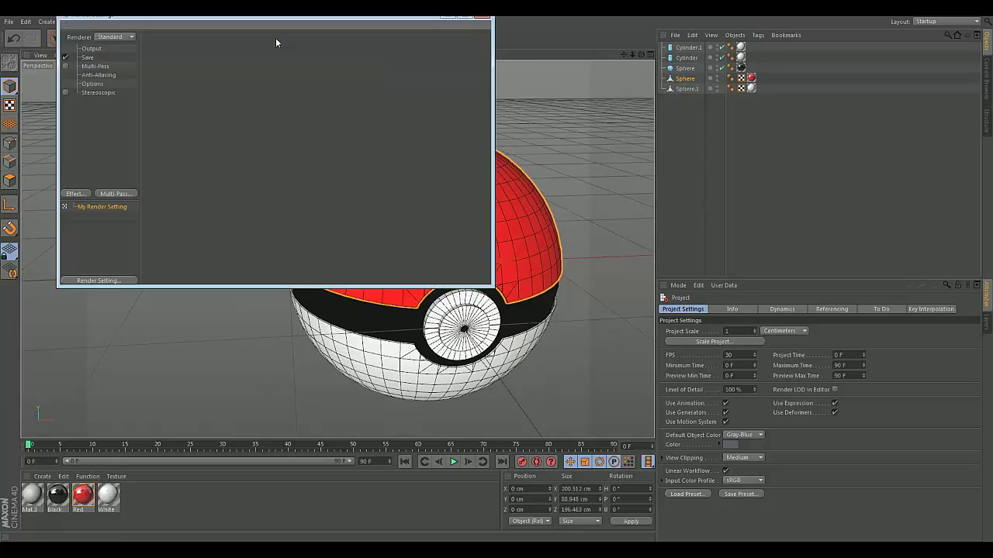
{"action": "left_click", "coordinate": [84, 194]}
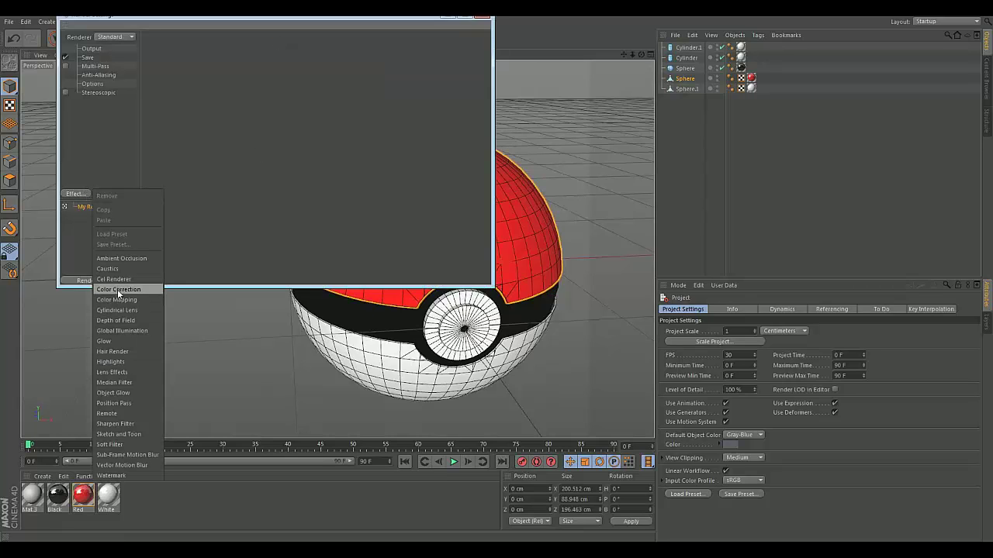
{"action": "left_click", "coordinate": [132, 331]}
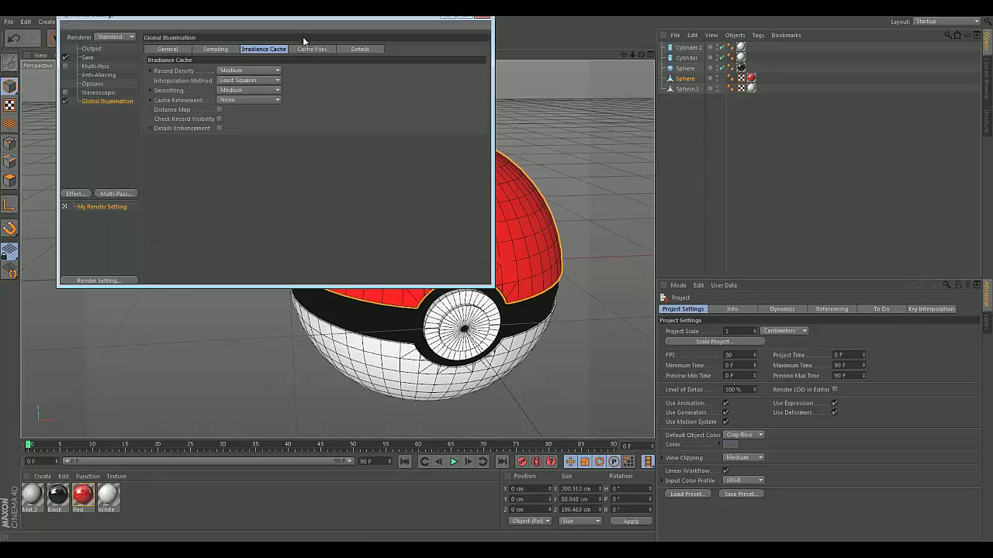
{"action": "left_click", "coordinate": [231, 71]}
{"action": "left_click", "coordinate": [237, 124]}
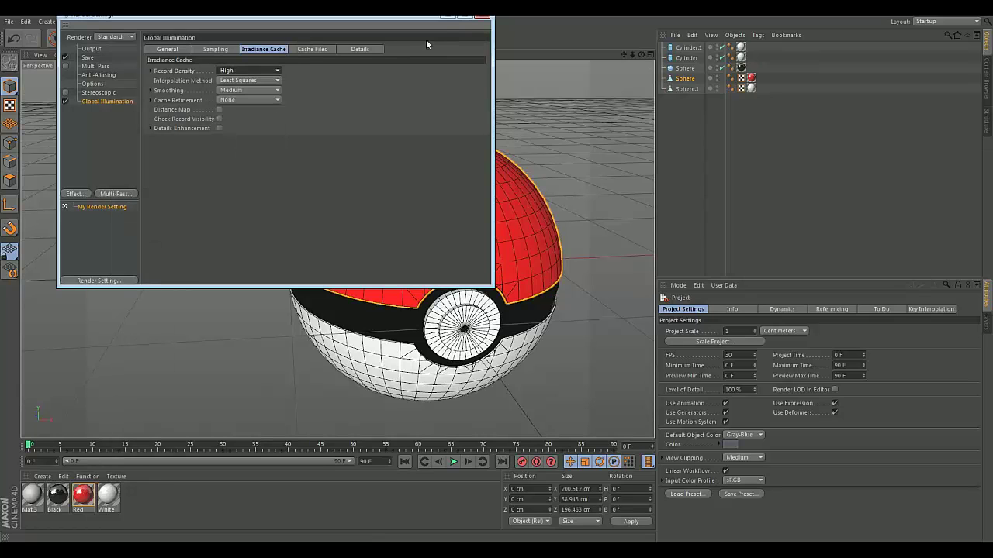
{"action": "left_click", "coordinate": [483, 16]}
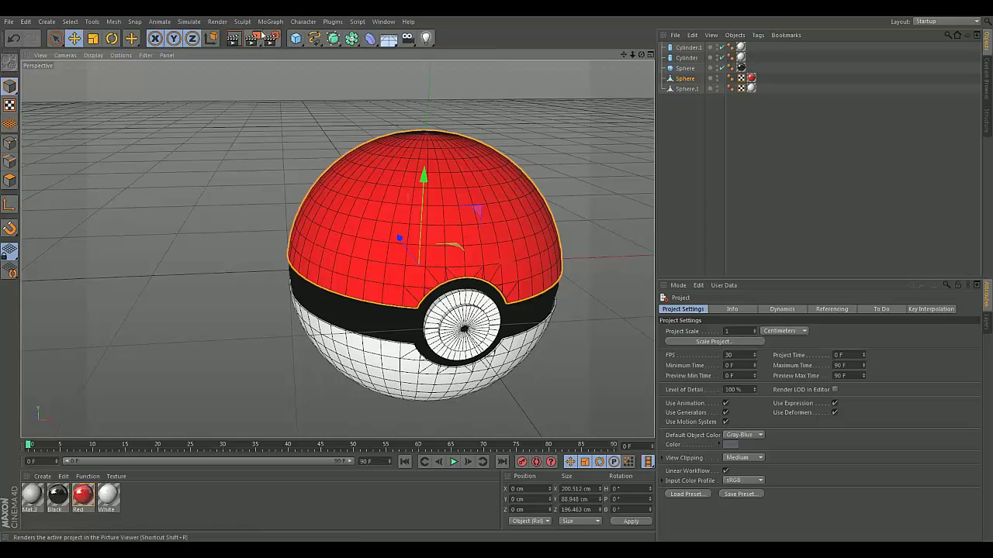
Add an area light, place it in front of and above the ball, and tilt it to about -30° pitch.
{"action": "left_click", "coordinate": [426, 38]}
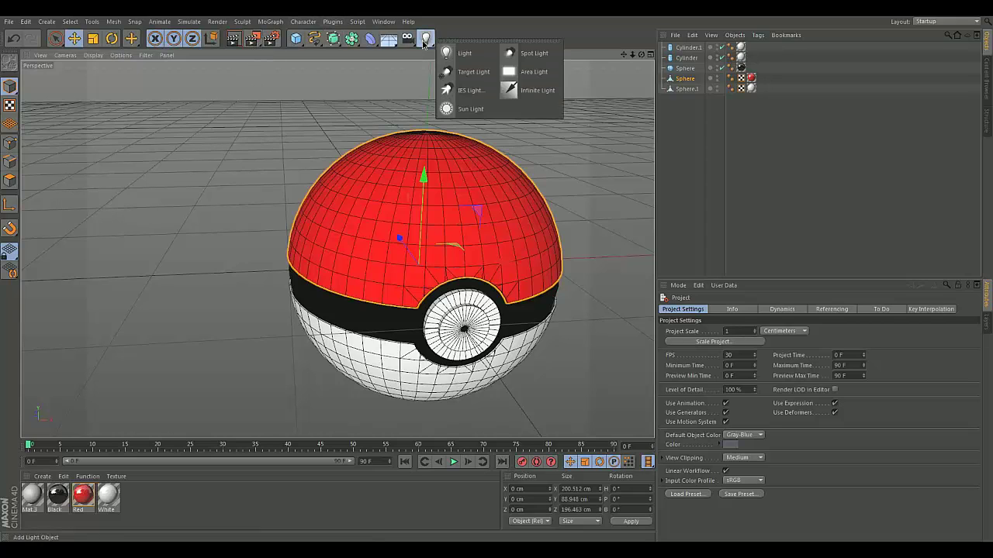
{"action": "left_click", "coordinate": [534, 71]}
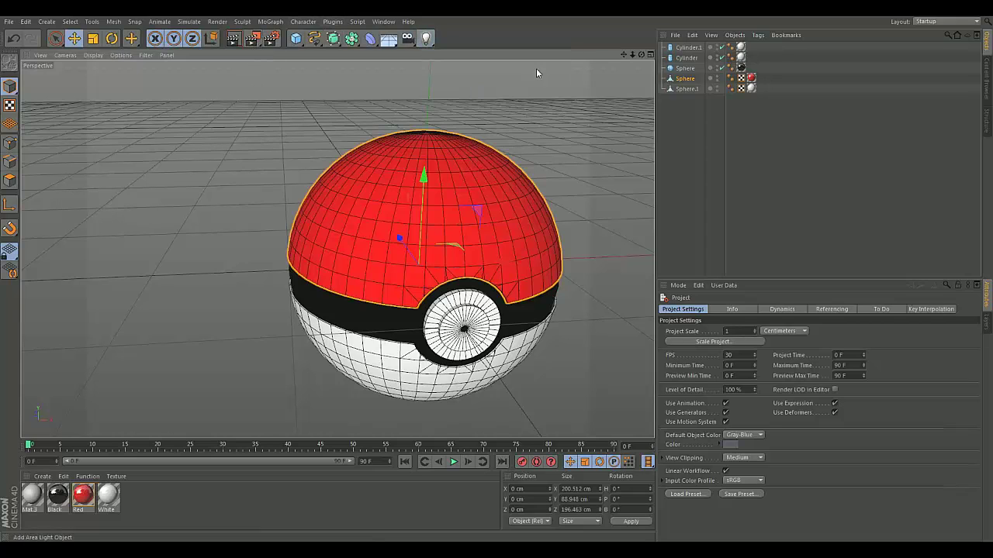
{"action": "left_click_drag", "start_coordinate": [412, 257], "coordinate": [577, 473]}
{"action": "scroll", "coordinate": [179, 99], "scroll_direction": "down", "scroll_amount": 2}
{"action": "scroll", "coordinate": [189, 111], "scroll_direction": "down", "scroll_amount": 2}
{"action": "left_click_drag", "start_coordinate": [355, 182], "coordinate": [407, 141]}
{"action": "key", "text": "r"}
{"action": "left_click_drag", "start_coordinate": [444, 179], "coordinate": [462, 214]}
Move the area light up and closer to the ball, to about Y 157 cm and Z -362 cm.
{"action": "left_click_drag", "start_coordinate": [641, 54], "coordinate": [619, 66]}
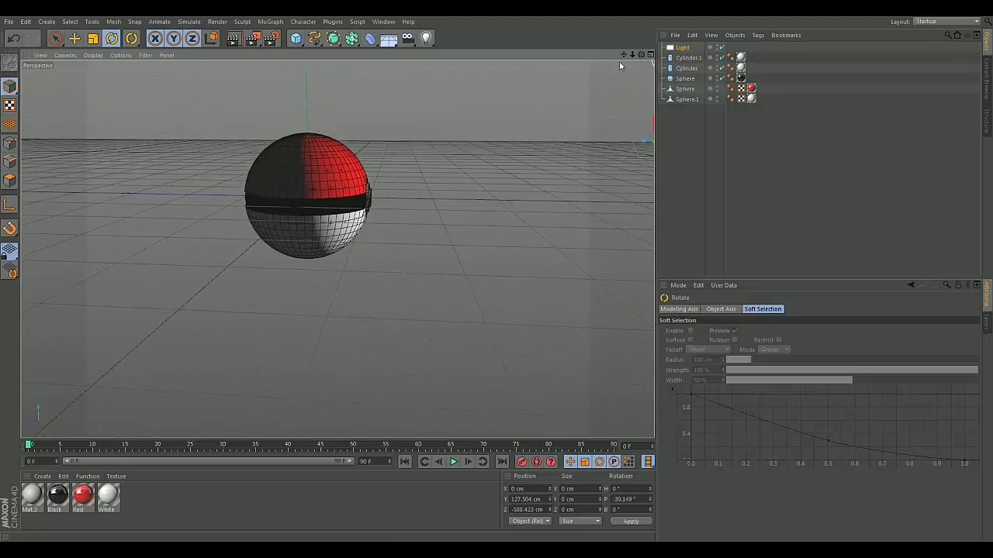
{"action": "key", "text": "o"}
{"action": "left_click_drag", "start_coordinate": [336, 271], "coordinate": [204, 205], "text": "alt"}
{"action": "scroll", "coordinate": [204, 206], "scroll_direction": "up", "scroll_amount": 5}
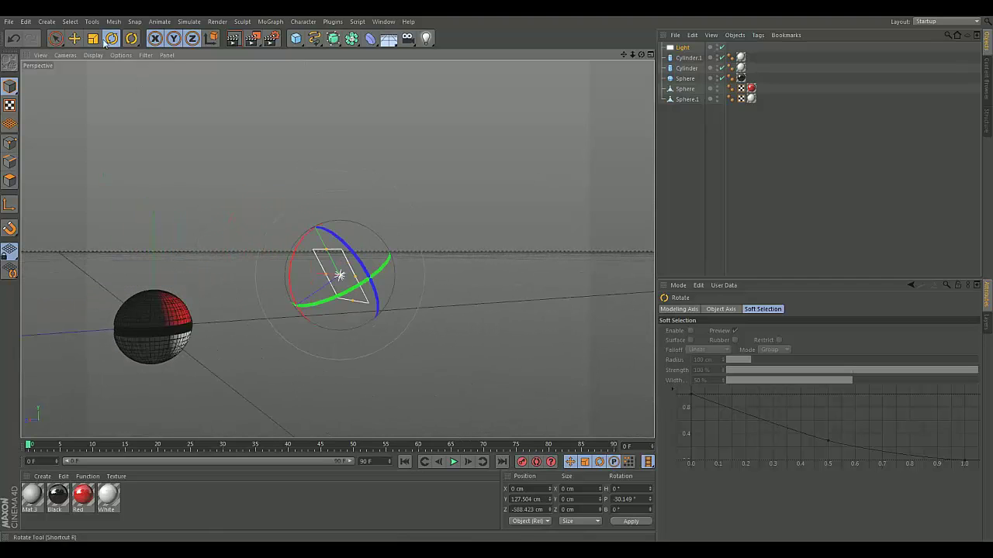
{"action": "left_click", "coordinate": [74, 38]}
{"action": "left_click_drag", "start_coordinate": [267, 263], "coordinate": [198, 252]}
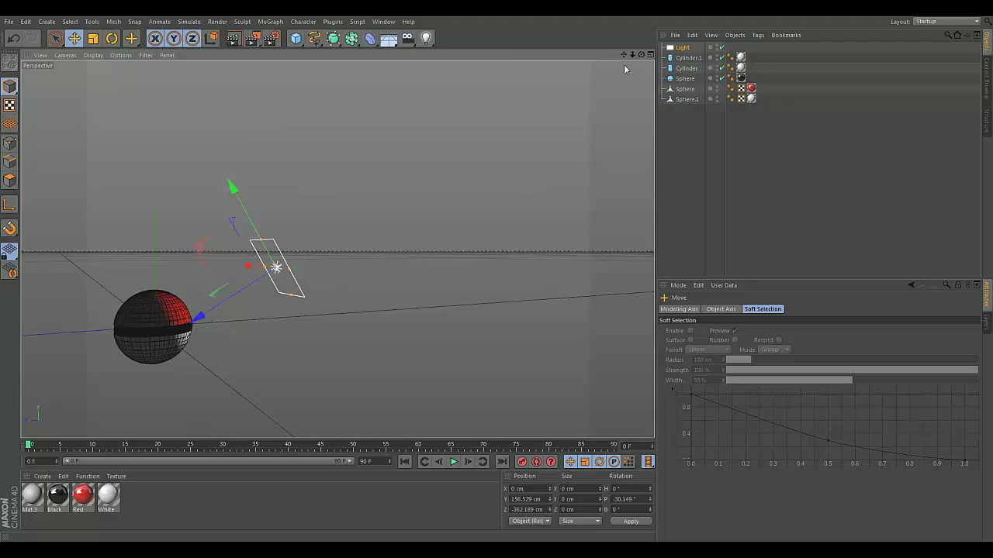
Render the lit Poké Ball in the viewport from the front and from an angled side view.
{"action": "left_click_drag", "start_coordinate": [640, 58], "coordinate": [640, 60]}
{"action": "left_click_drag", "start_coordinate": [505, 297], "coordinate": [364, 329], "text": "alt"}
{"action": "right_click_drag", "start_coordinate": [221, 334], "coordinate": [407, 282], "text": "alt"}
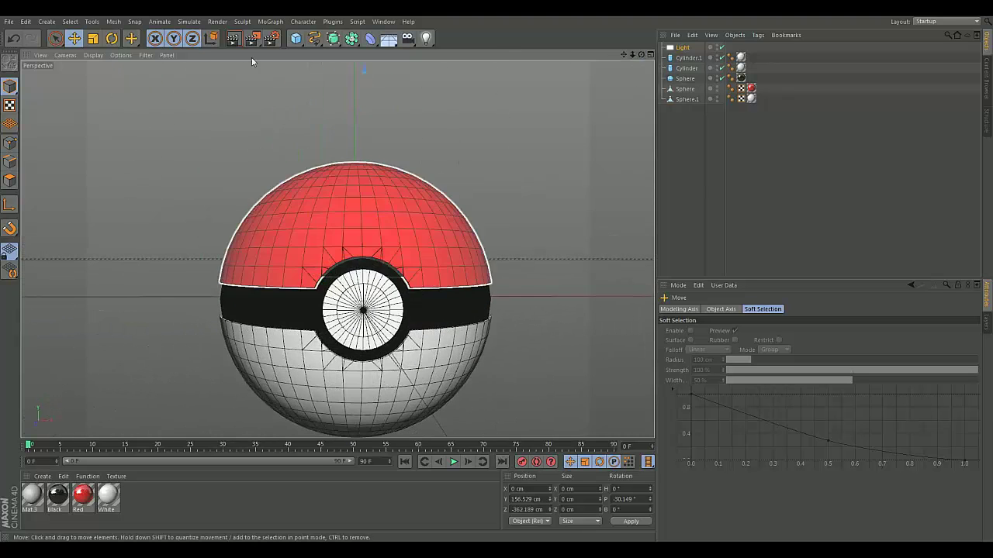
{"action": "left_click", "coordinate": [236, 41]}
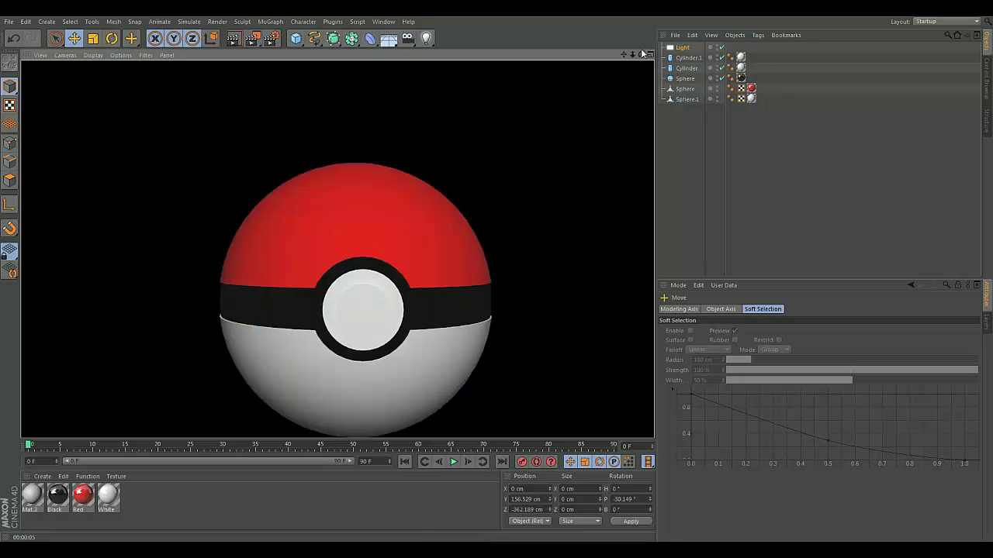
{"action": "left_click_drag", "start_coordinate": [645, 56], "coordinate": [331, 61]}
{"action": "left_click", "coordinate": [238, 41]}
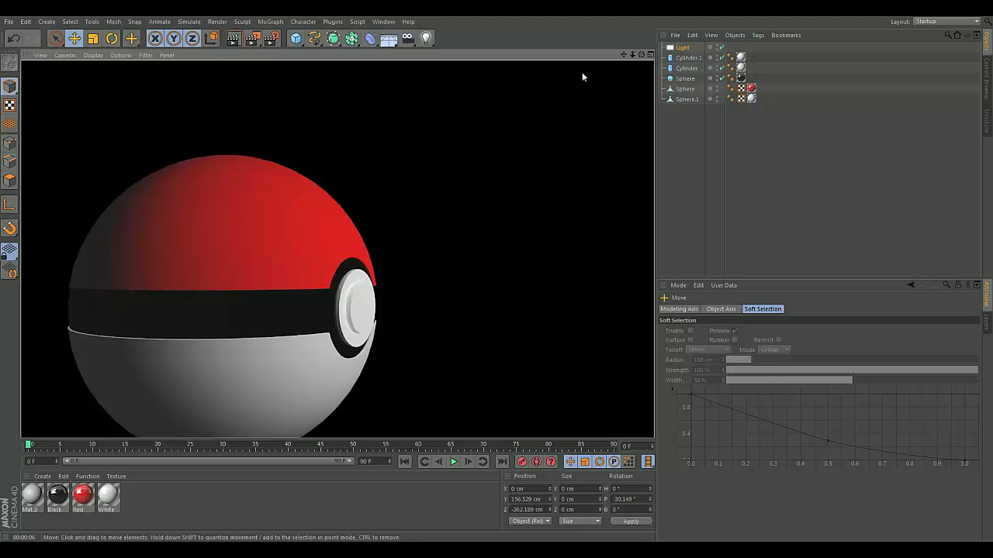
Delete the area light from the scene.
{"action": "left_click_drag", "start_coordinate": [641, 55], "coordinate": [752, 48]}
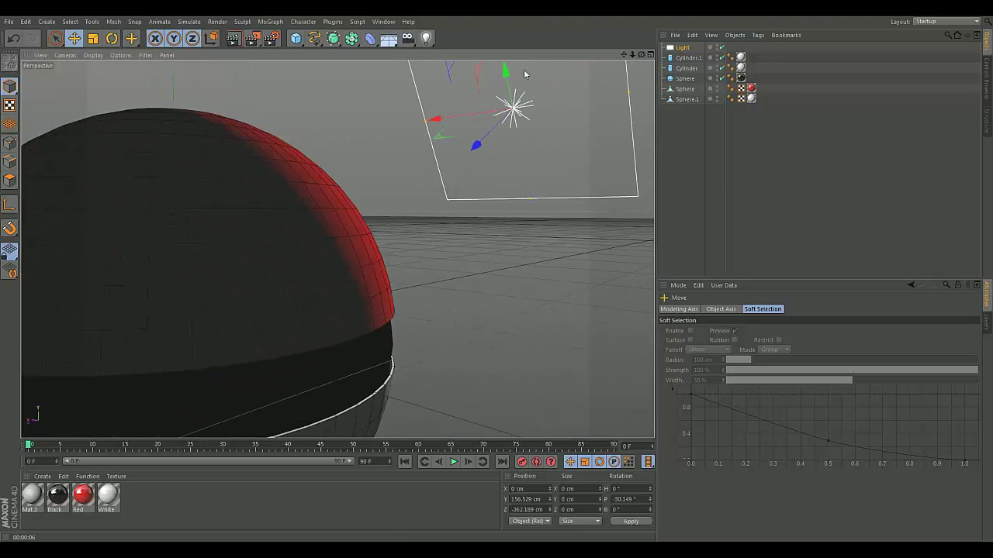
{"action": "left_click", "coordinate": [681, 47]}
{"action": "key", "text": "Delete"}
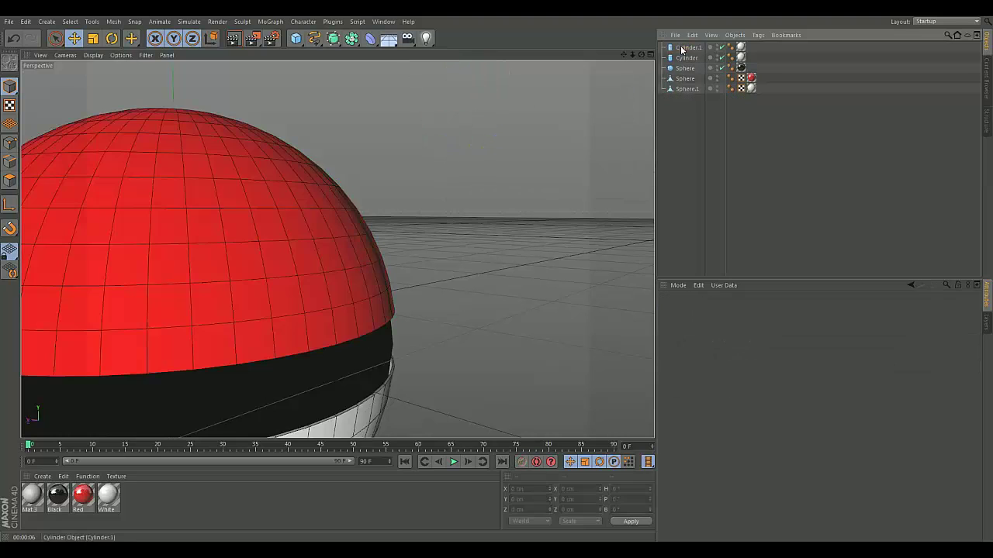
Add a plane and lower it beneath the ball as a floor, to about Y -118 cm.
{"action": "left_click_drag", "start_coordinate": [645, 55], "coordinate": [575, 46]}
{"action": "scroll", "coordinate": [583, 175], "scroll_direction": "down", "scroll_amount": 6}
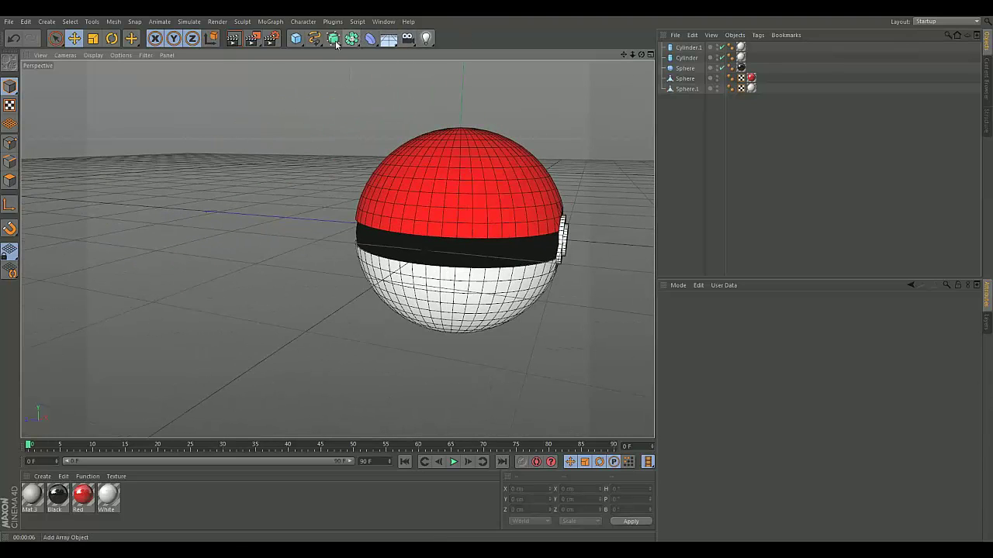
{"action": "left_click", "coordinate": [295, 38]}
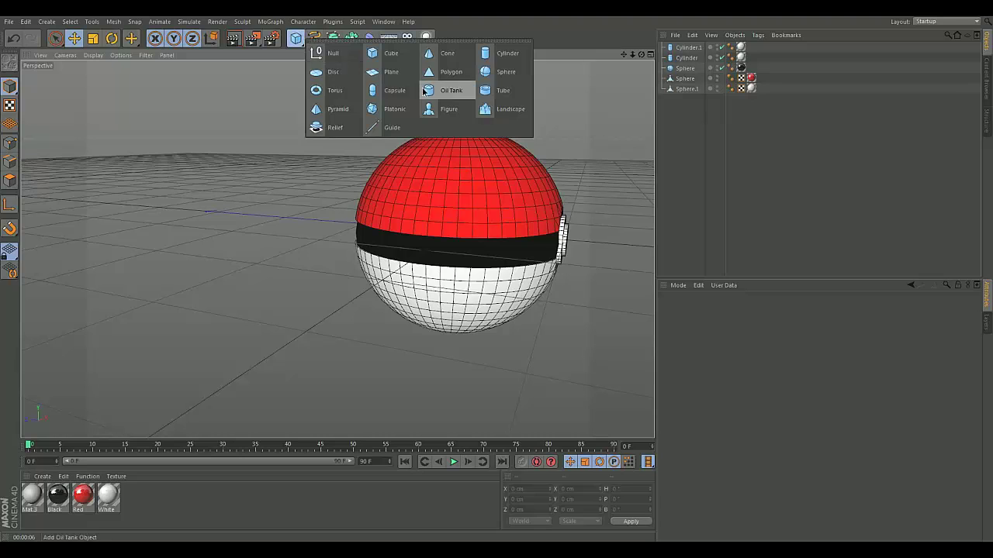
{"action": "left_click", "coordinate": [390, 71]}
{"action": "left_click_drag", "start_coordinate": [463, 144], "coordinate": [226, 526]}
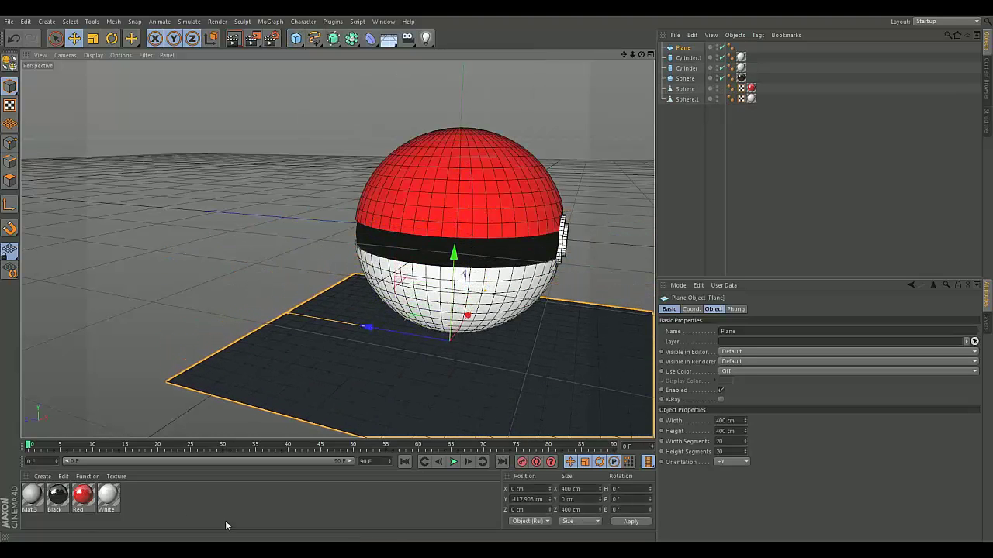
Disable colour and specular on the Mat.3 material, enable its luminance, and close the Material Editor.
{"action": "double_click", "coordinate": [30, 500]}
{"action": "left_click", "coordinate": [203, 183]}
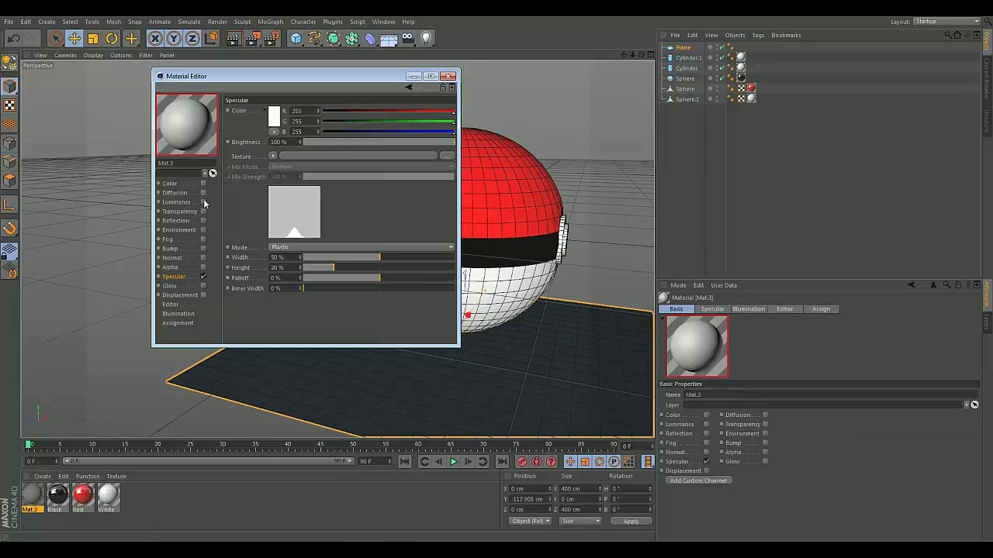
{"action": "left_click", "coordinate": [203, 202]}
{"action": "left_click", "coordinate": [203, 276]}
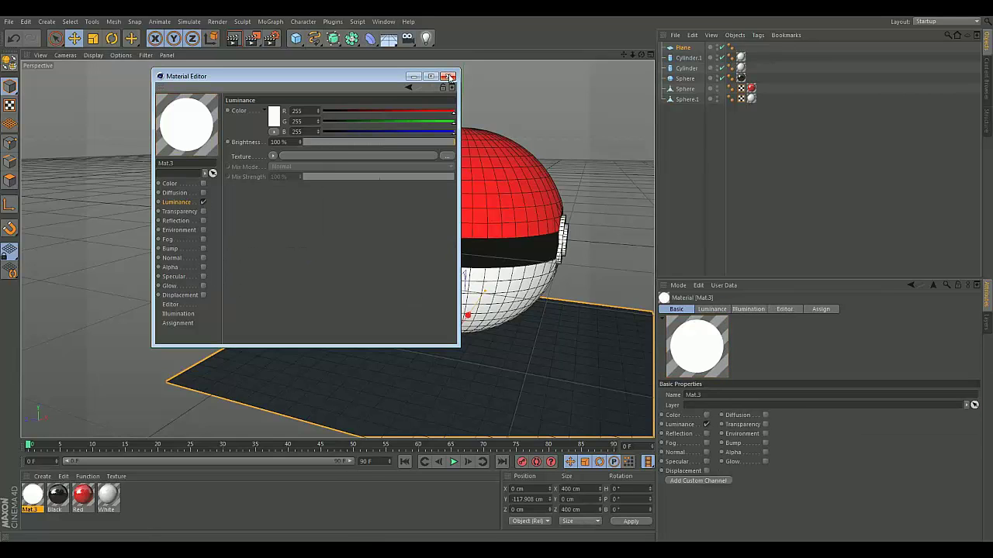
{"action": "left_click", "coordinate": [448, 76]}
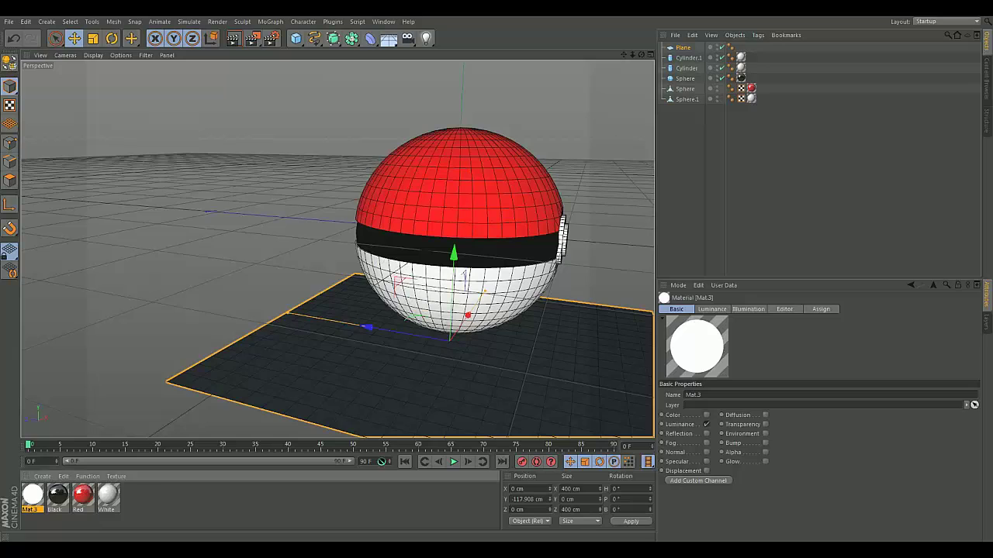
Apply Mat.3 to the floor plane, then duplicate the plane and raise the copy above the ball to about Y 201 cm.
{"action": "left_click_drag", "start_coordinate": [32, 495], "coordinate": [337, 410]}
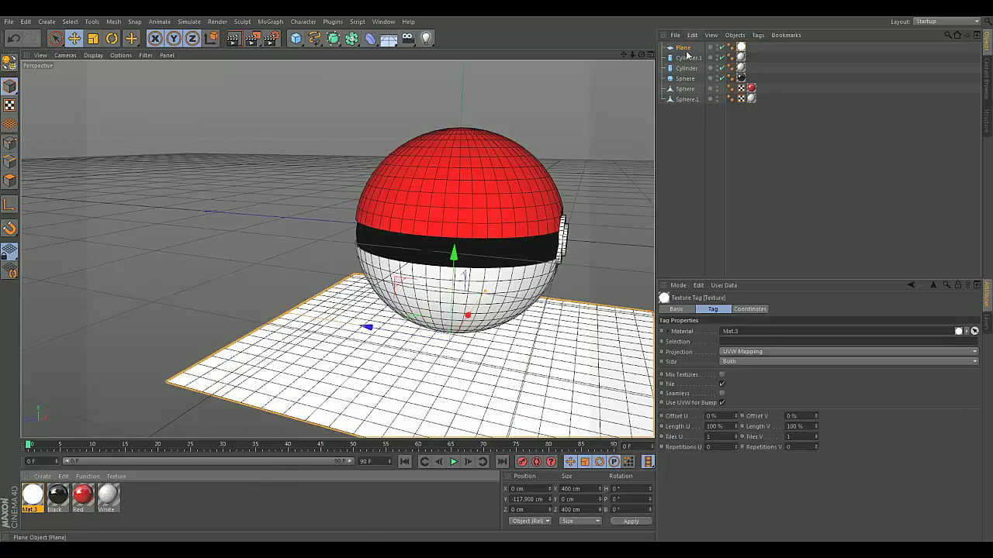
{"action": "left_click_drag", "start_coordinate": [689, 46], "coordinate": [682, 44], "text": "ctrl"}
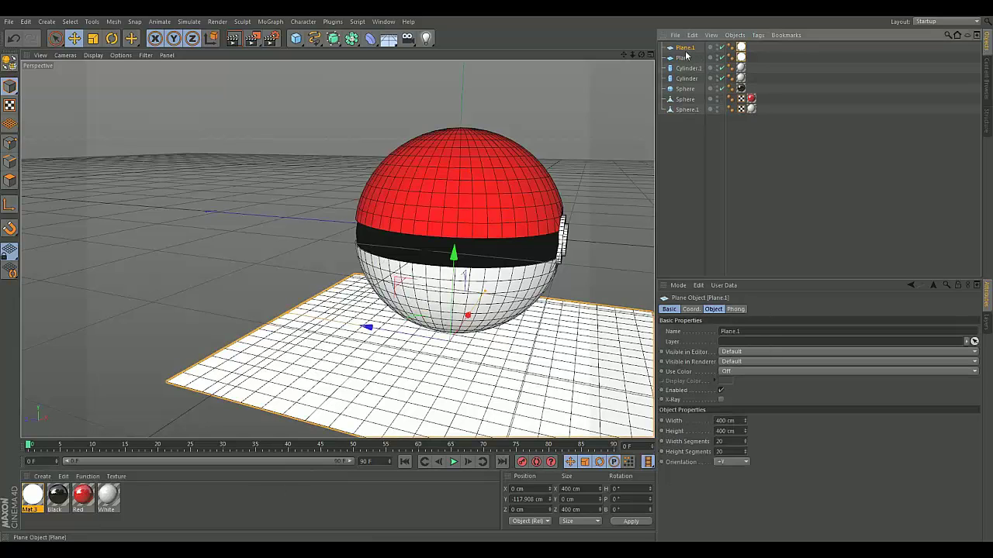
{"action": "left_click_drag", "start_coordinate": [454, 251], "coordinate": [476, 185]}
Render the Poké Ball between the two luminous planes in the viewport and inspect its reflections.
{"action": "scroll", "coordinate": [647, 424], "scroll_direction": "up", "scroll_amount": 6}
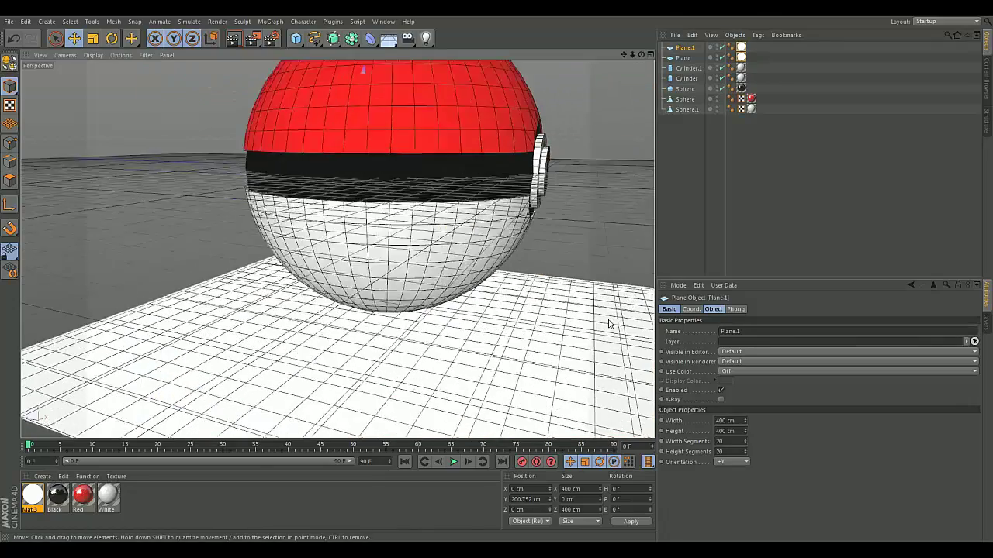
{"action": "left_click_drag", "start_coordinate": [622, 52], "coordinate": [564, 143]}
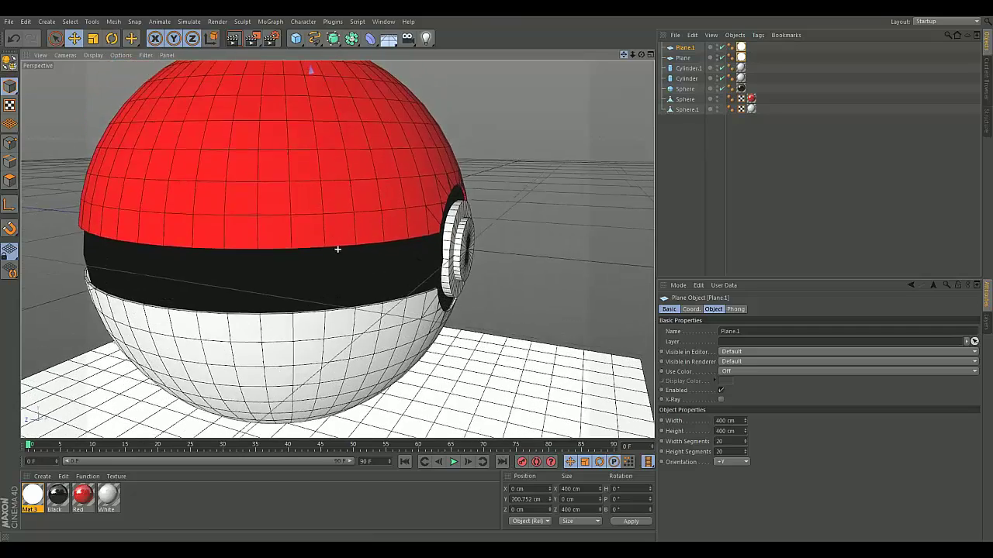
{"action": "scroll", "coordinate": [548, 163], "scroll_direction": "down", "scroll_amount": 2}
{"action": "left_click", "coordinate": [232, 38]}
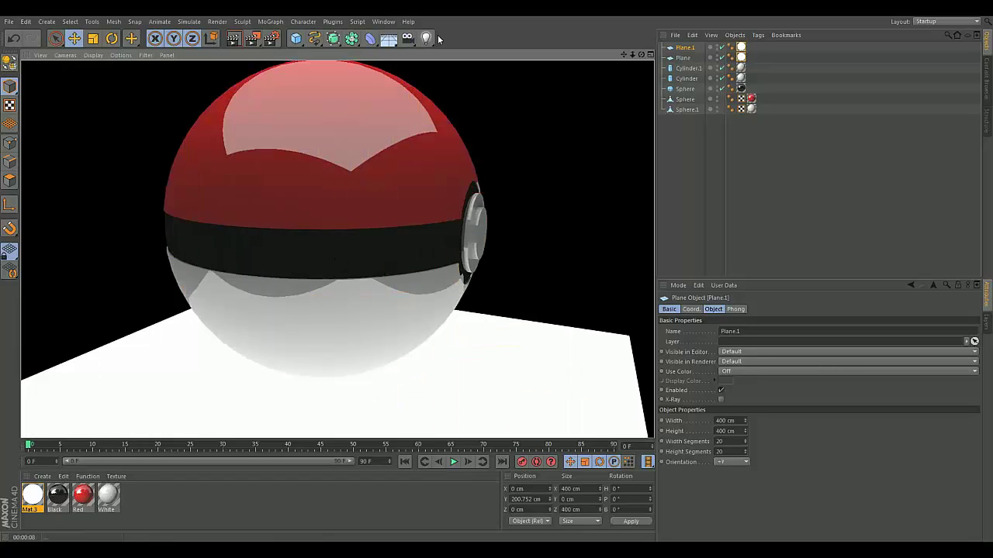
{"action": "left_click_drag", "start_coordinate": [642, 55], "coordinate": [569, 56]}
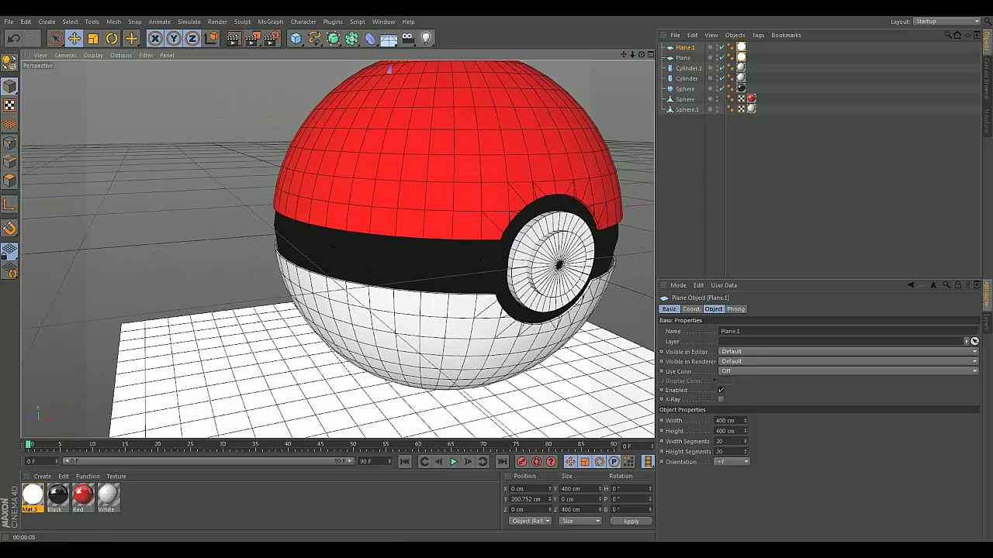